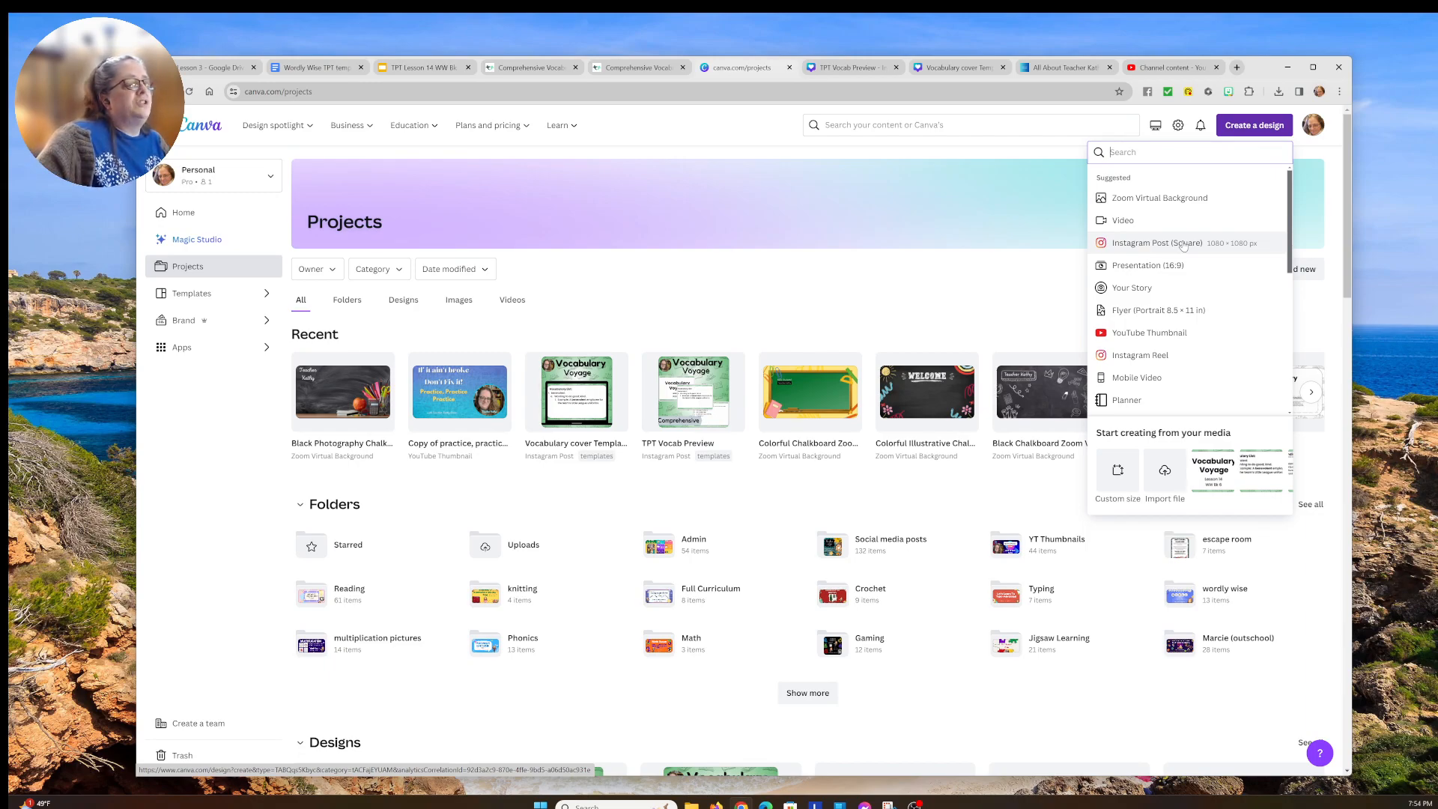
Step: Create a new square Instagram post and show the uploaded images
left_click(1183, 245)
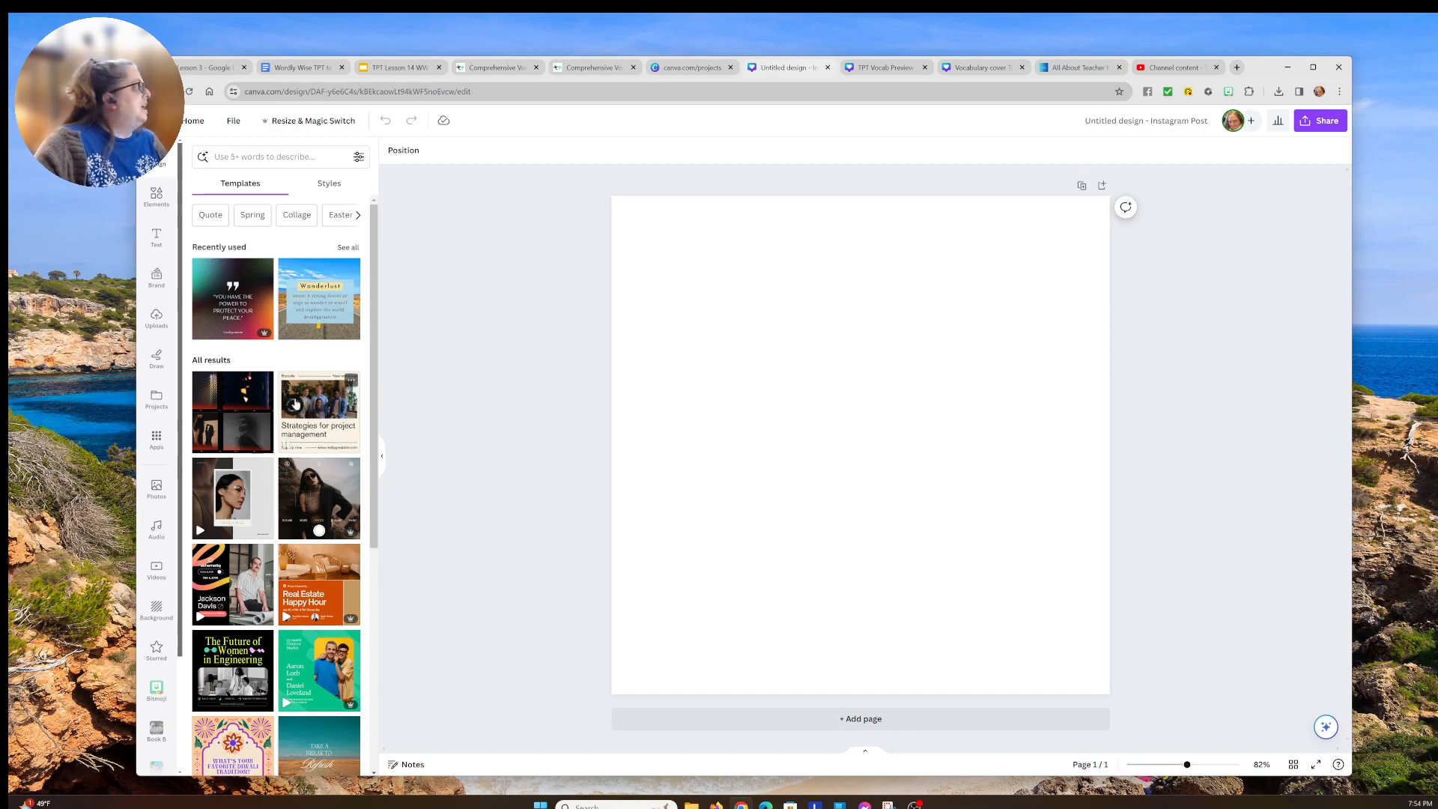
left_click(156, 318)
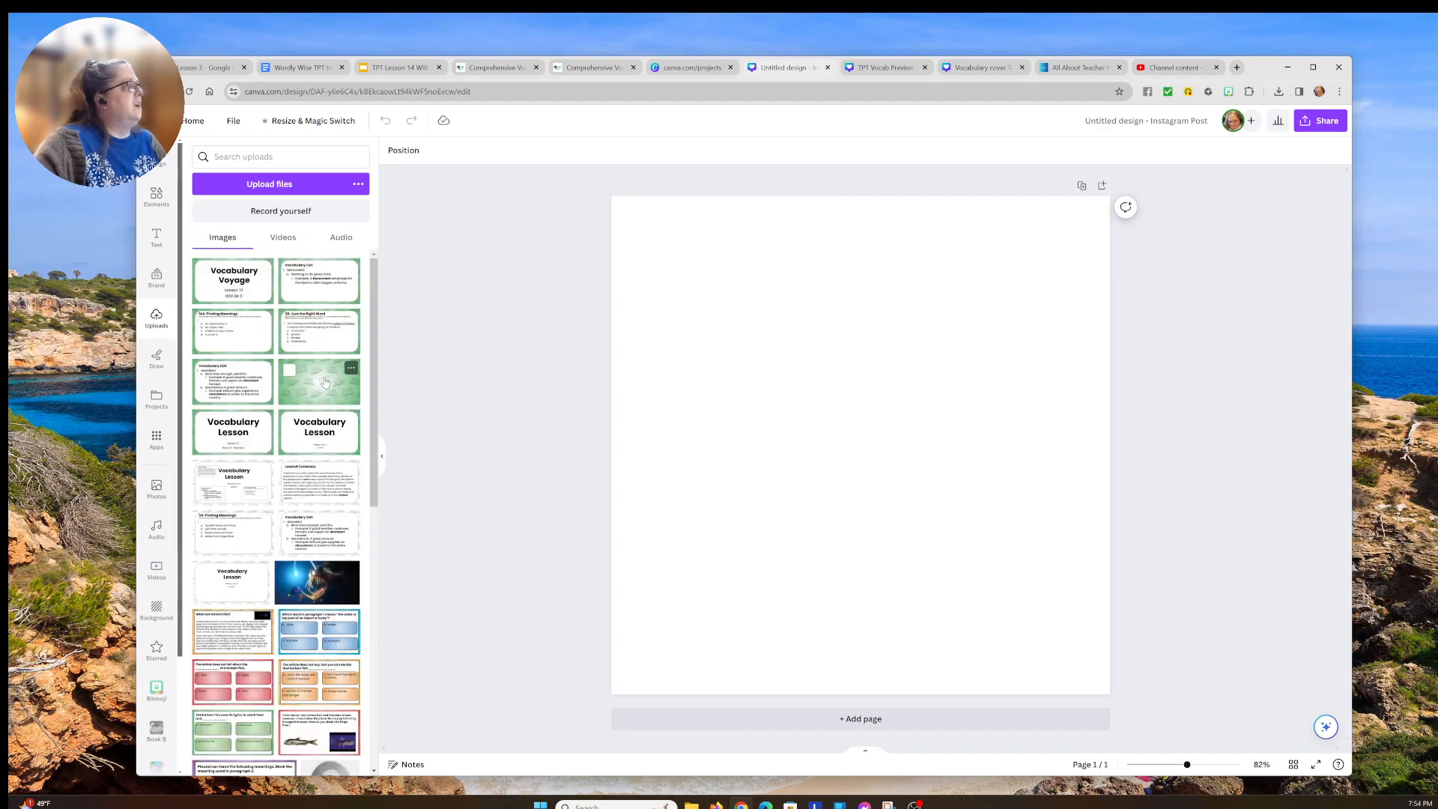
left_click(325, 381)
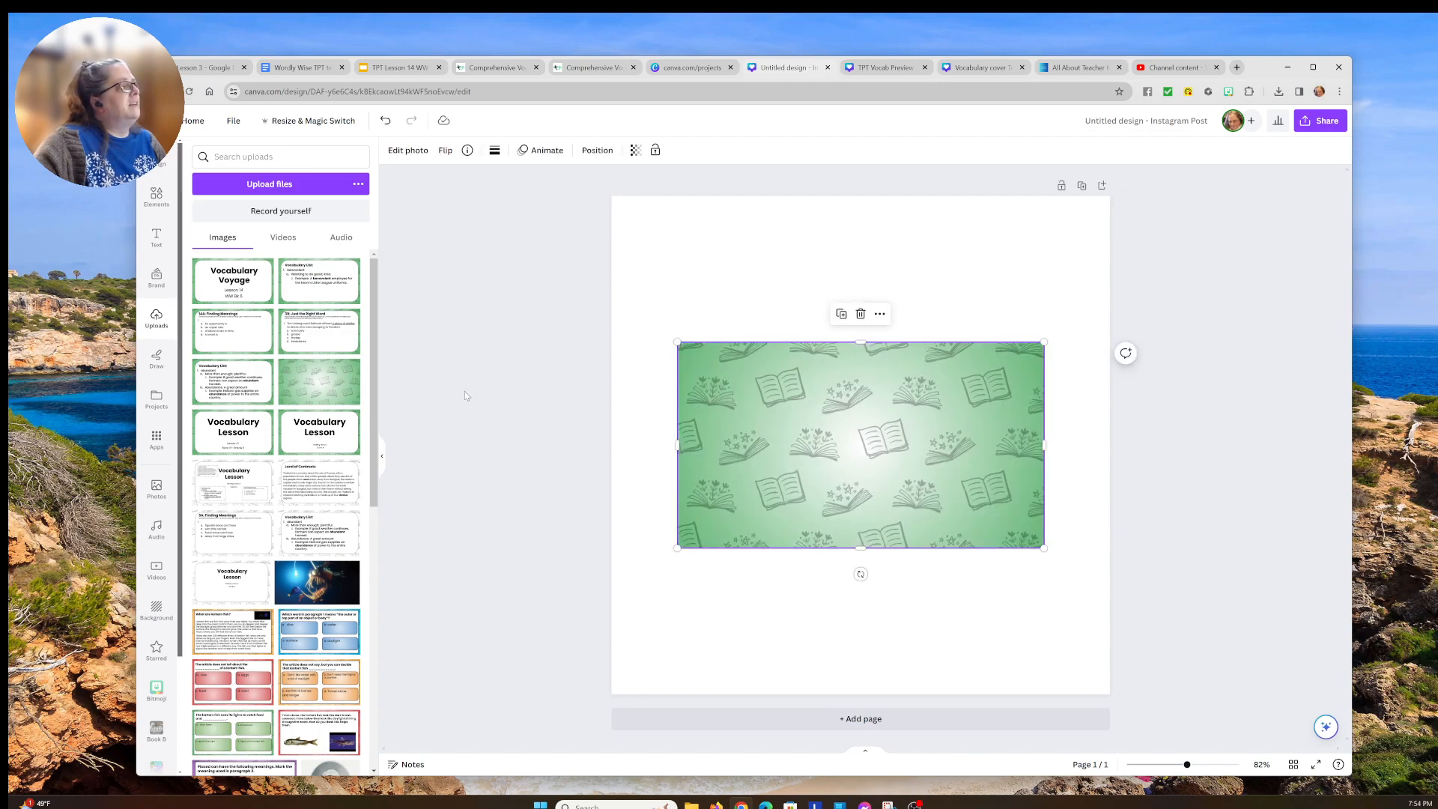
left_click(386, 118)
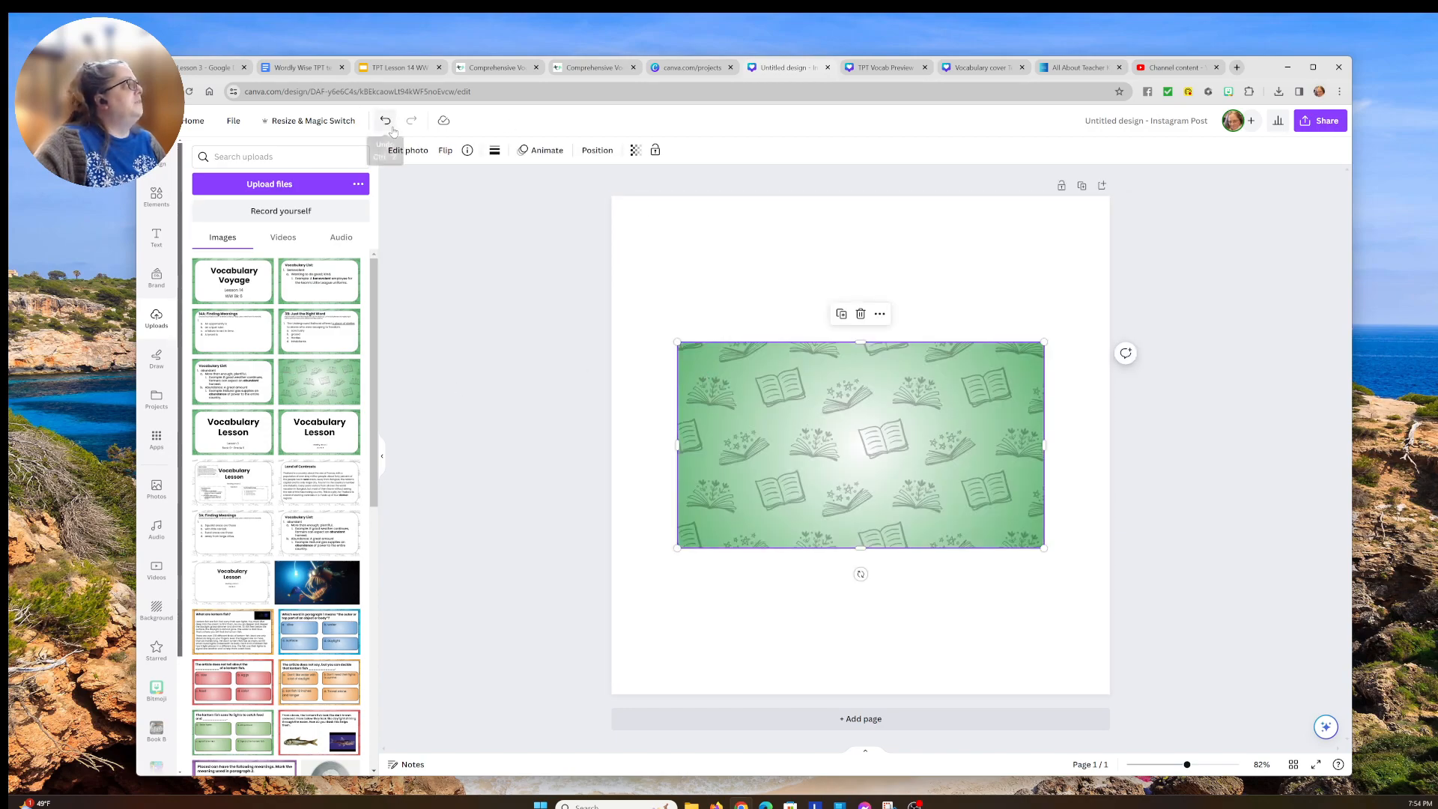
left_click_drag(314, 374, 651, 352)
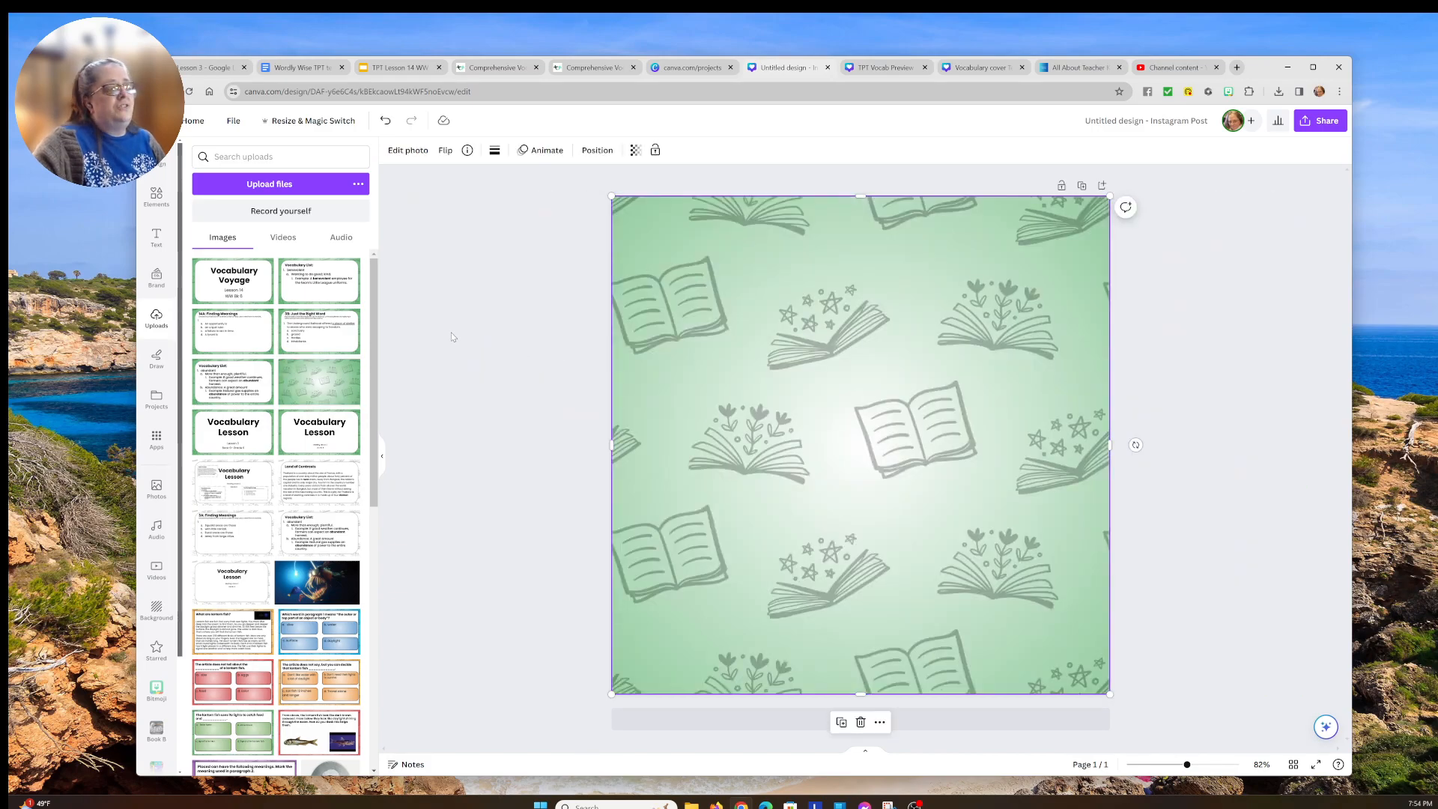
left_click(385, 120)
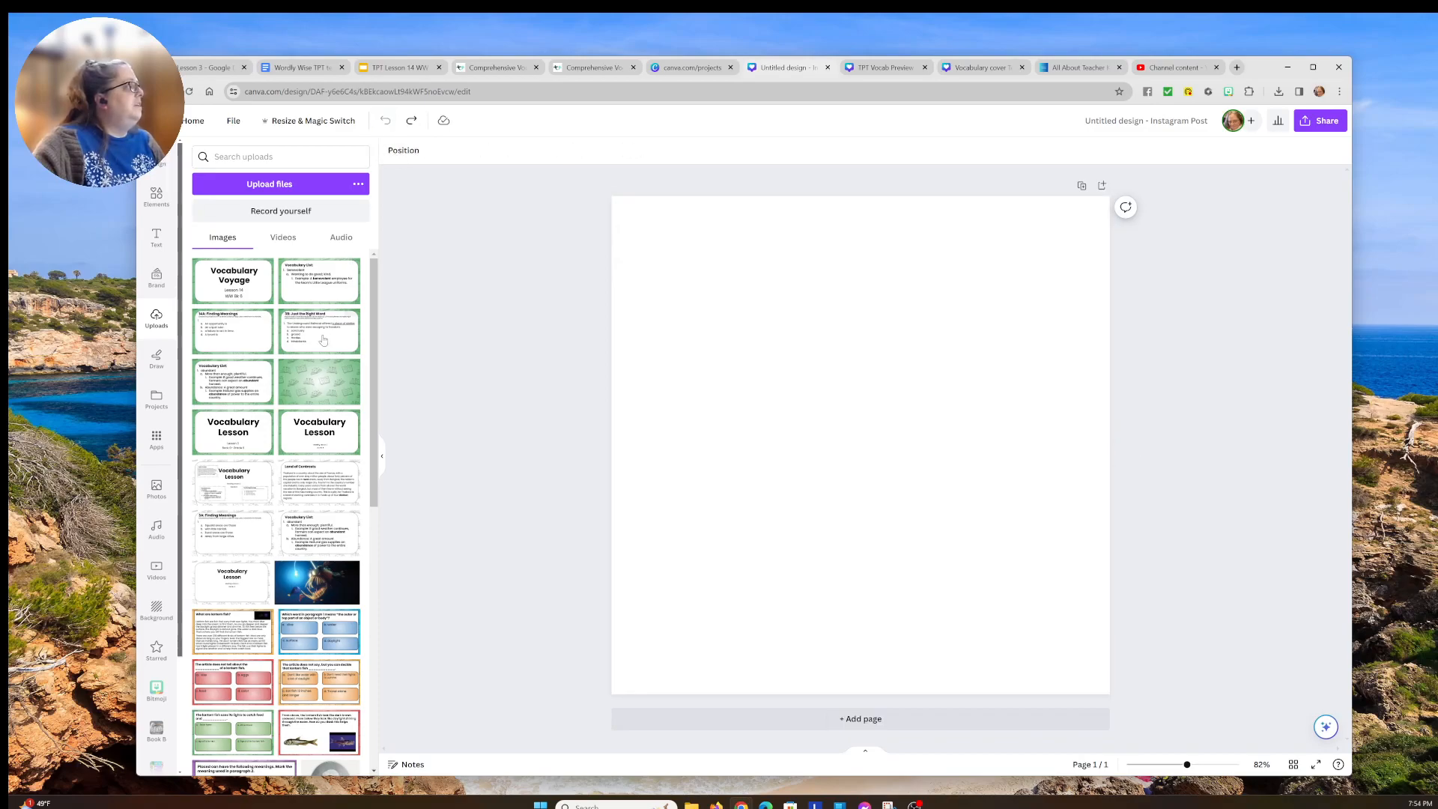
left_click(307, 396)
left_click_drag(676, 341, 626, 313)
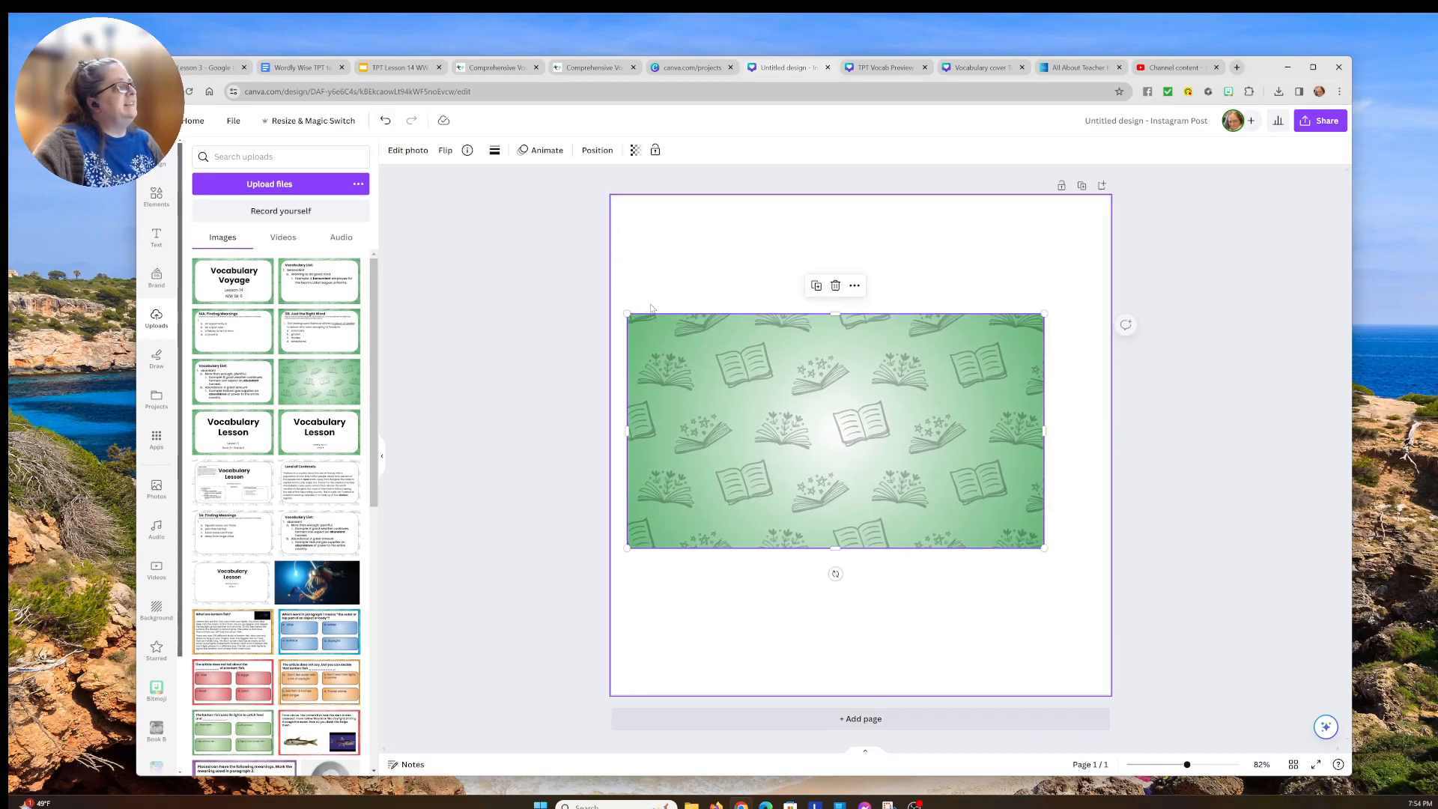
left_click(385, 120)
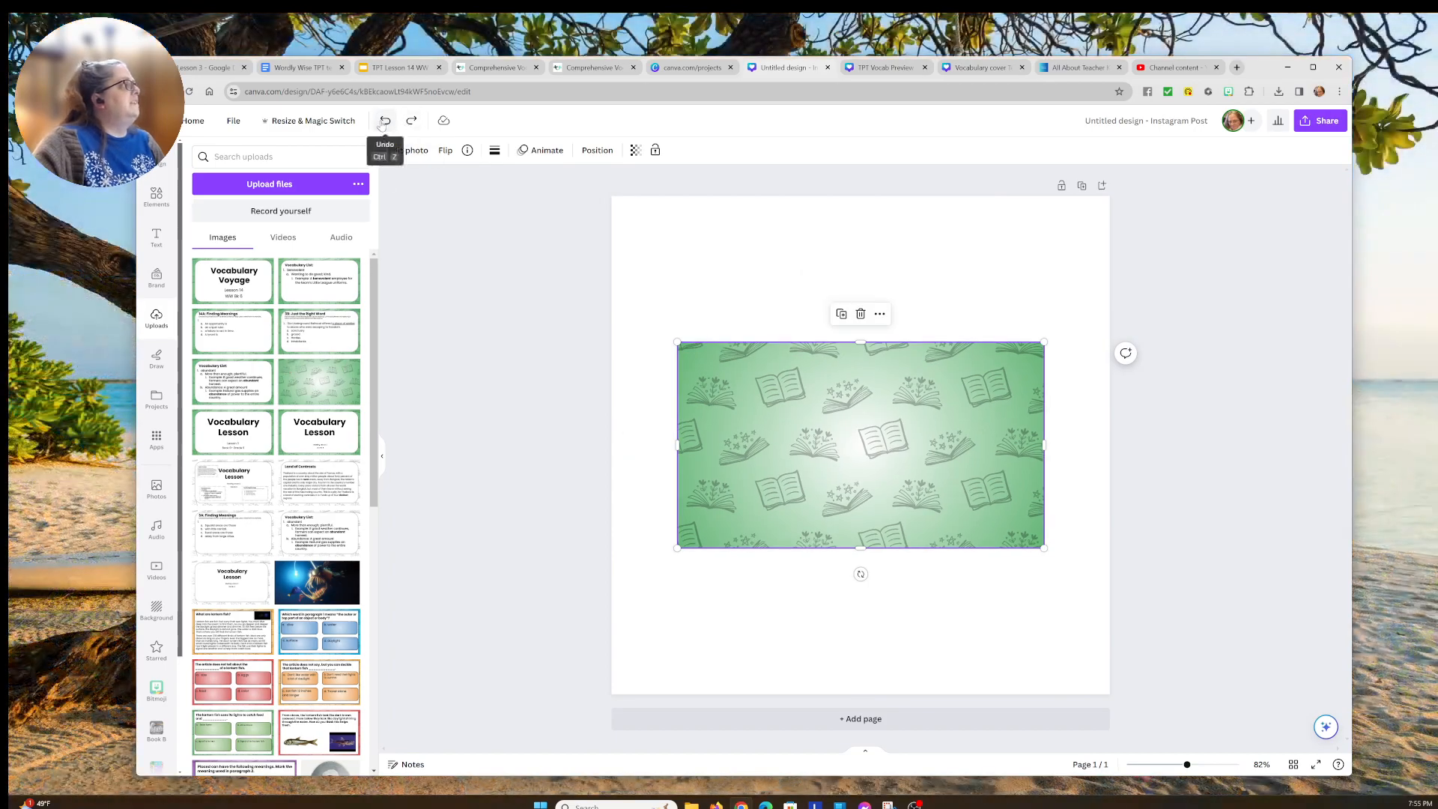
left_click(385, 120)
Step: Fill the whole page with the uploaded green book-pattern image as background, and check the finished Vocabulary cover Template for reference
left_click_drag(352, 367, 748, 345)
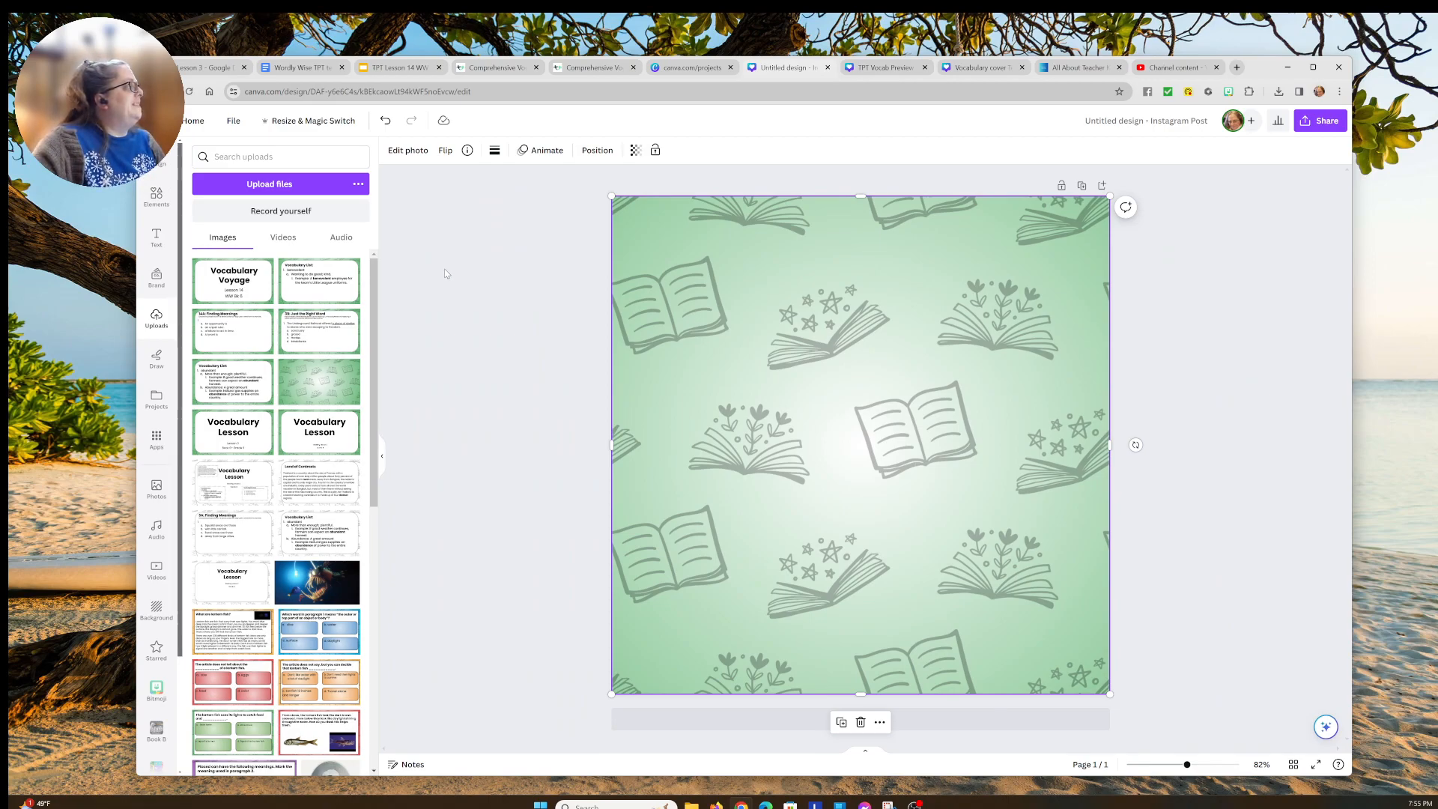
left_click(877, 66)
left_click(979, 67)
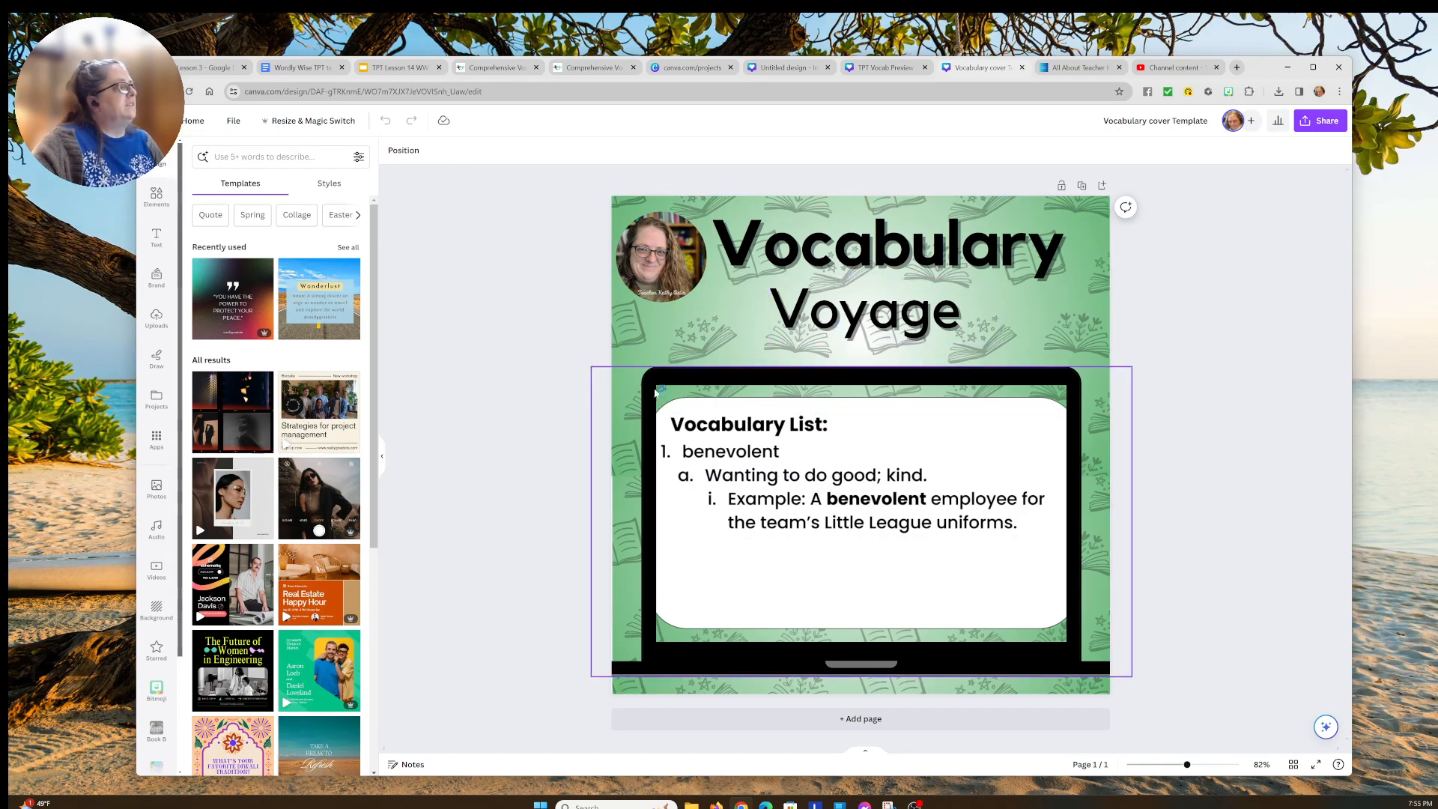
left_click(777, 68)
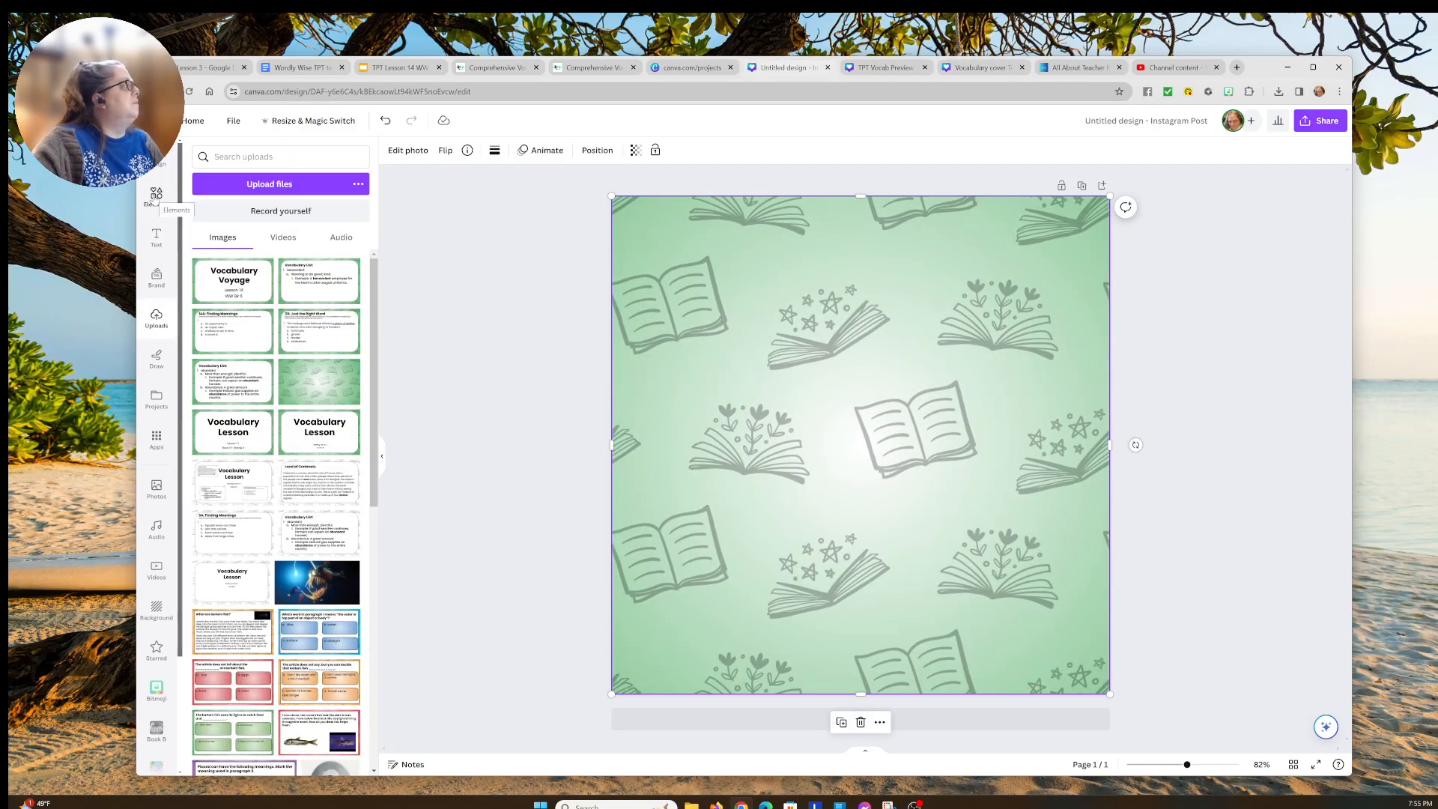
Step: Search the elements for "frames" and browse the full set of frames down to the device-shaped ones
left_click(155, 196)
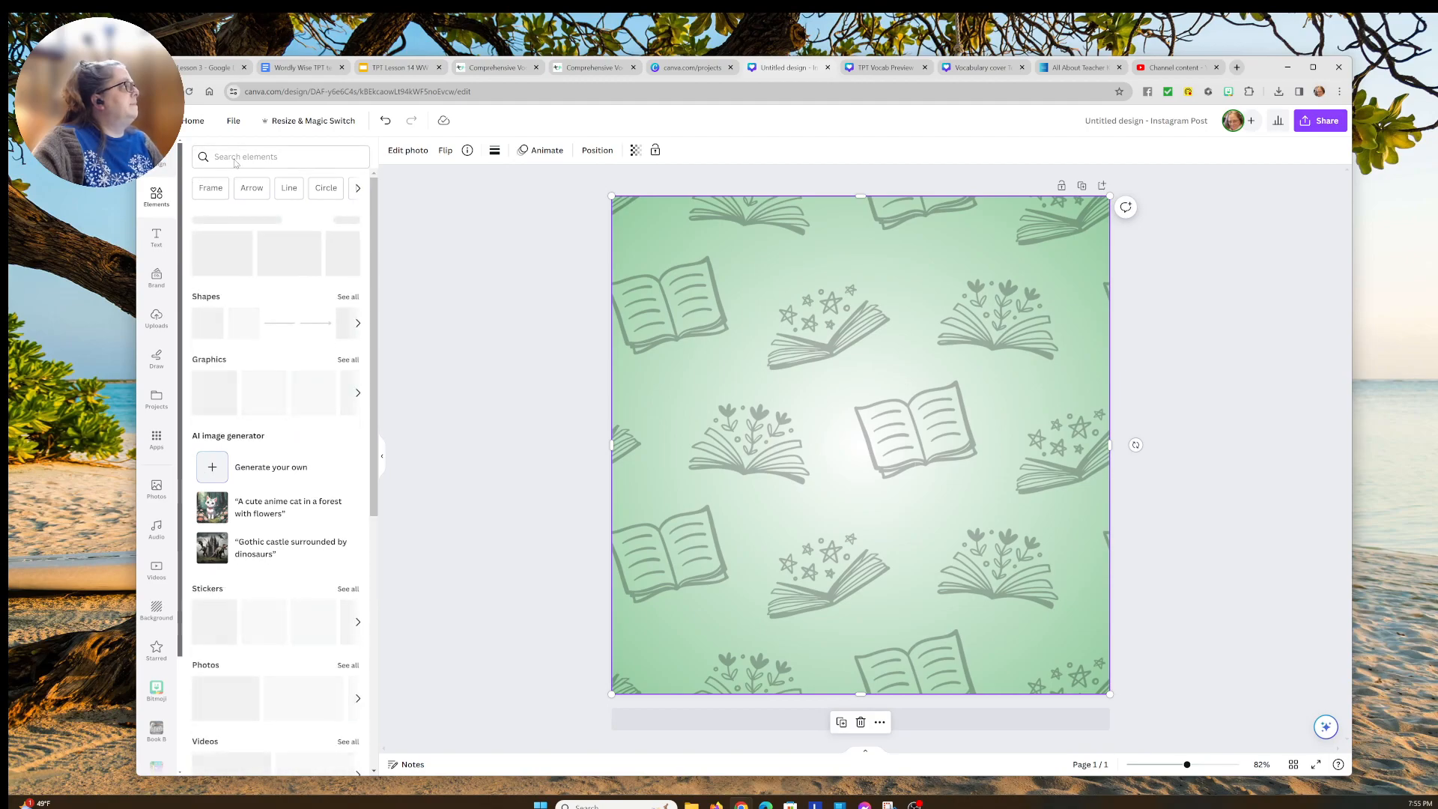
left_click(236, 156)
type("frames")
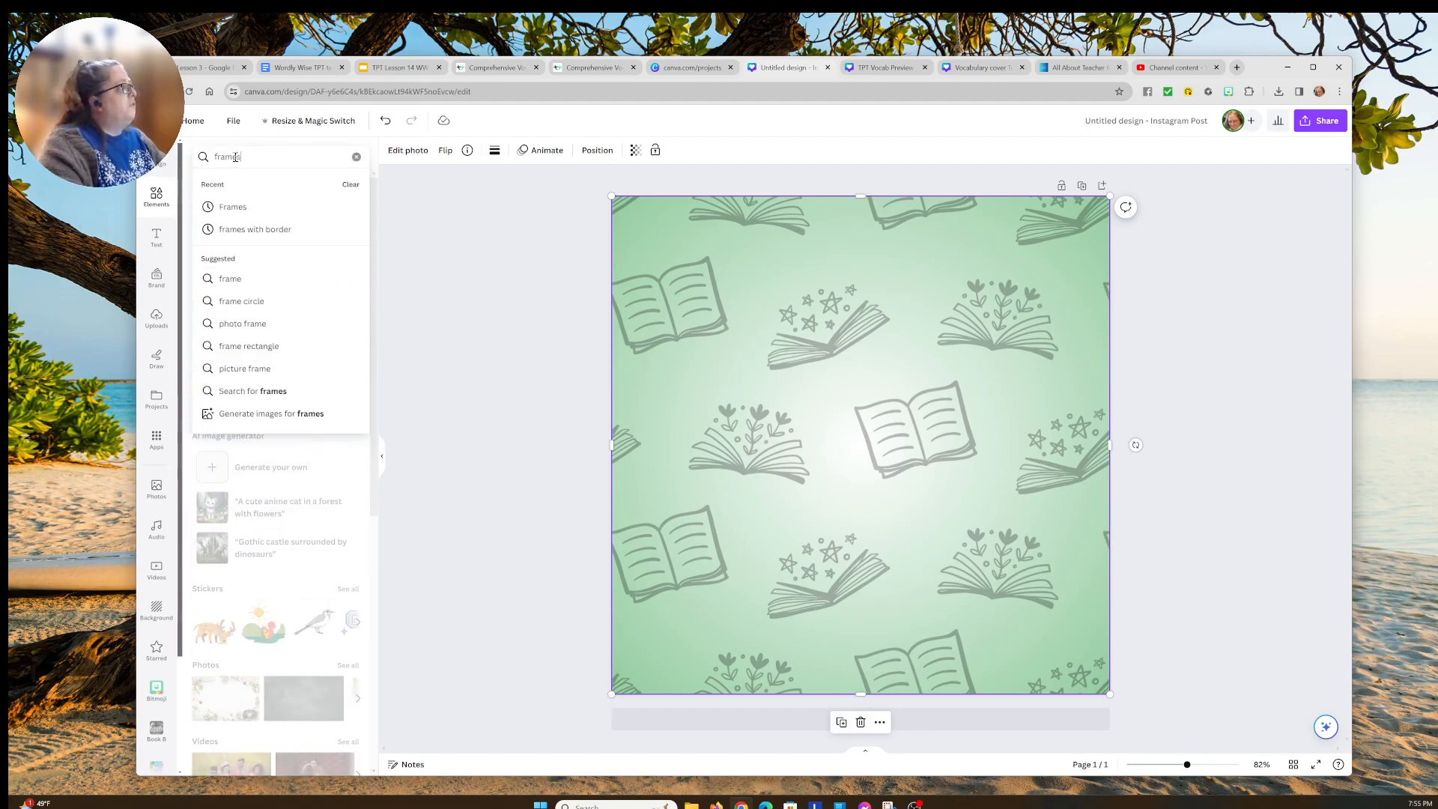
left_click(253, 391)
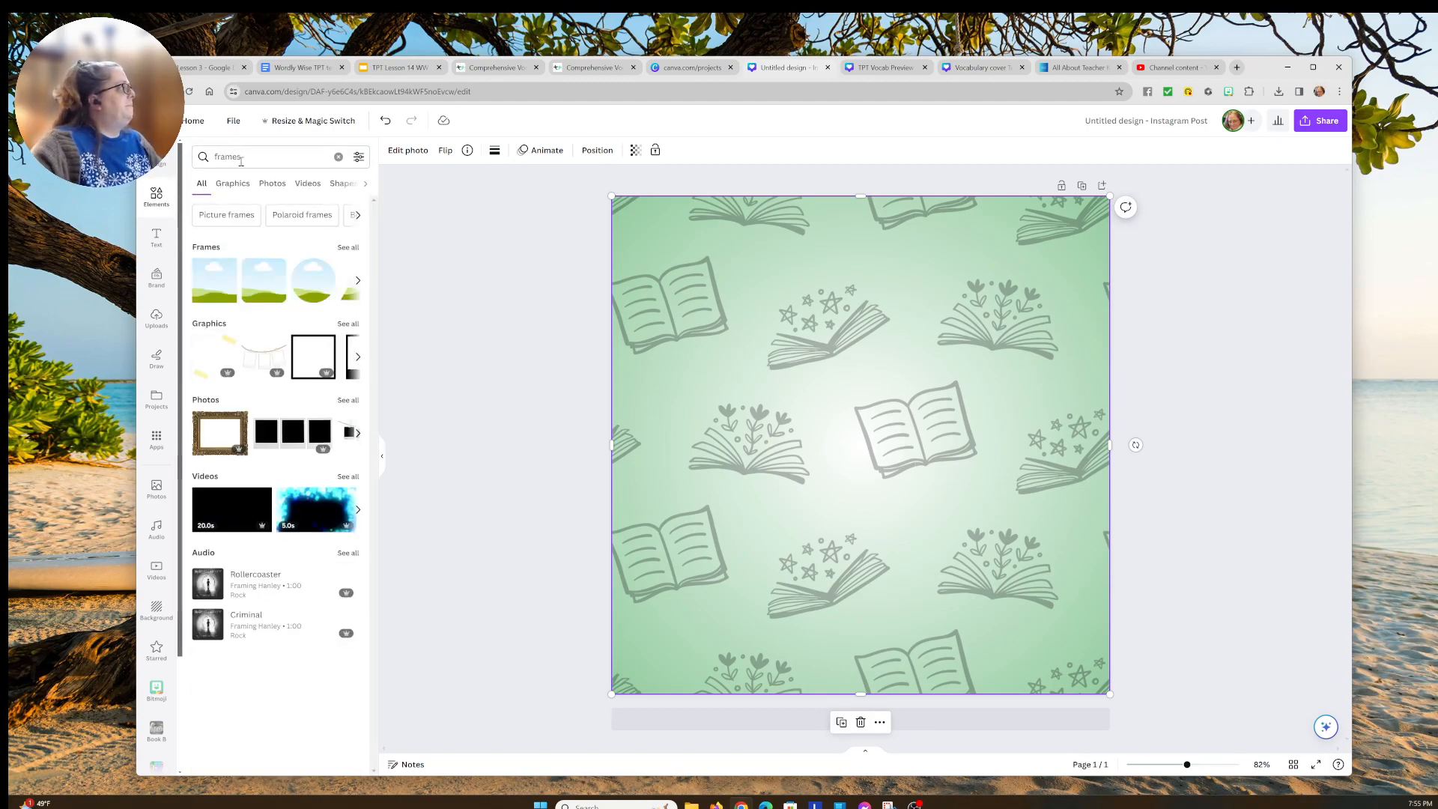
left_click(348, 248)
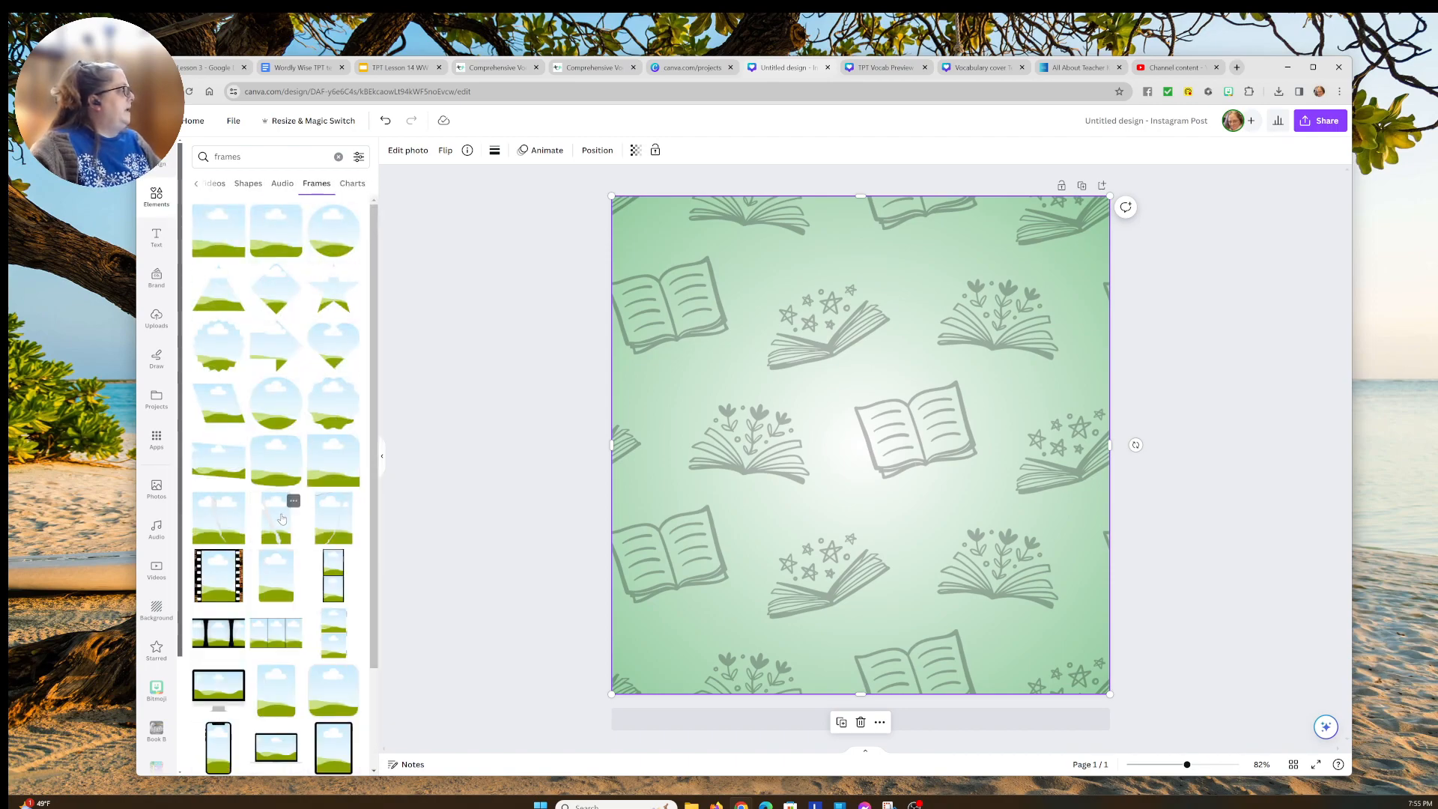
scroll(281, 519, "down", 4)
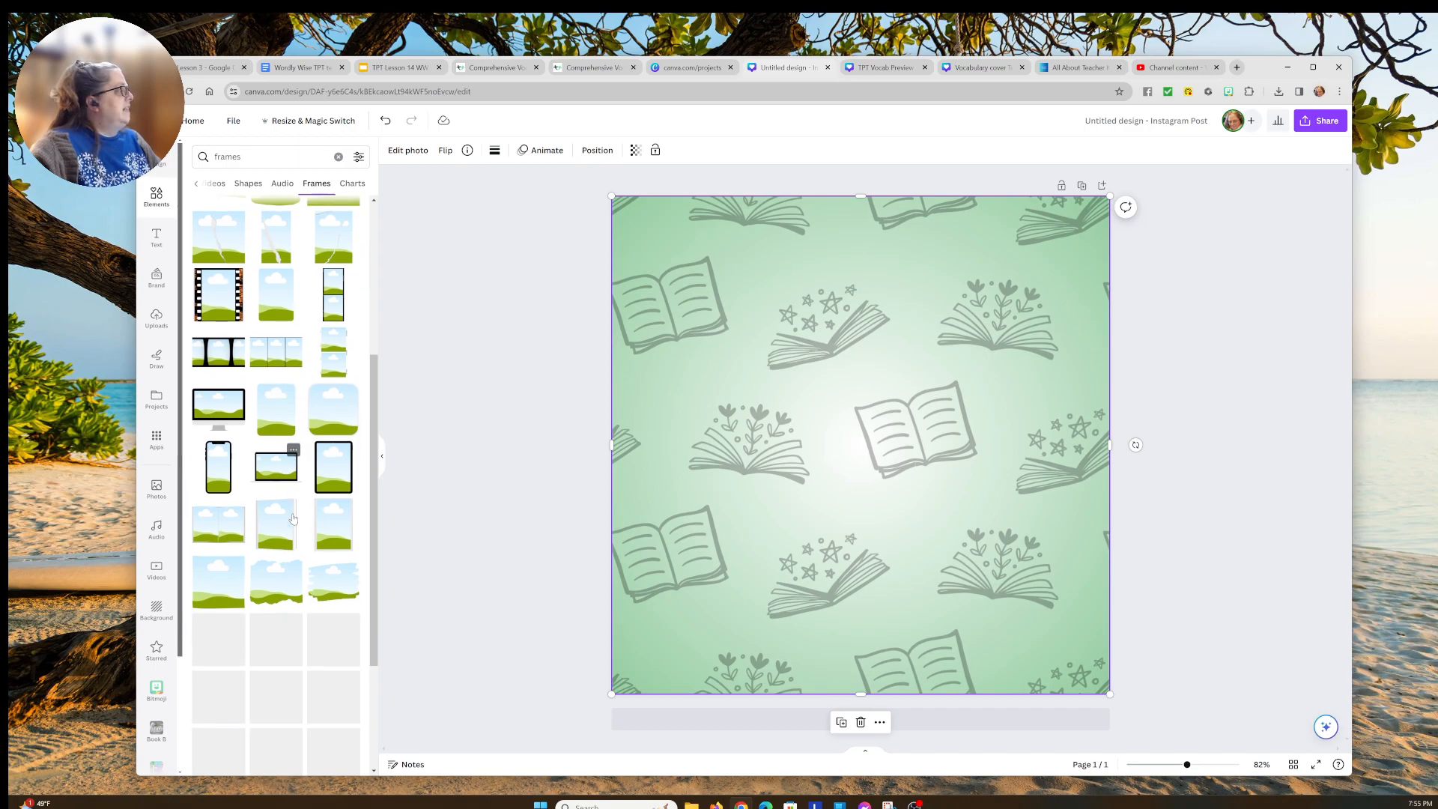
scroll(293, 518, "down", 1)
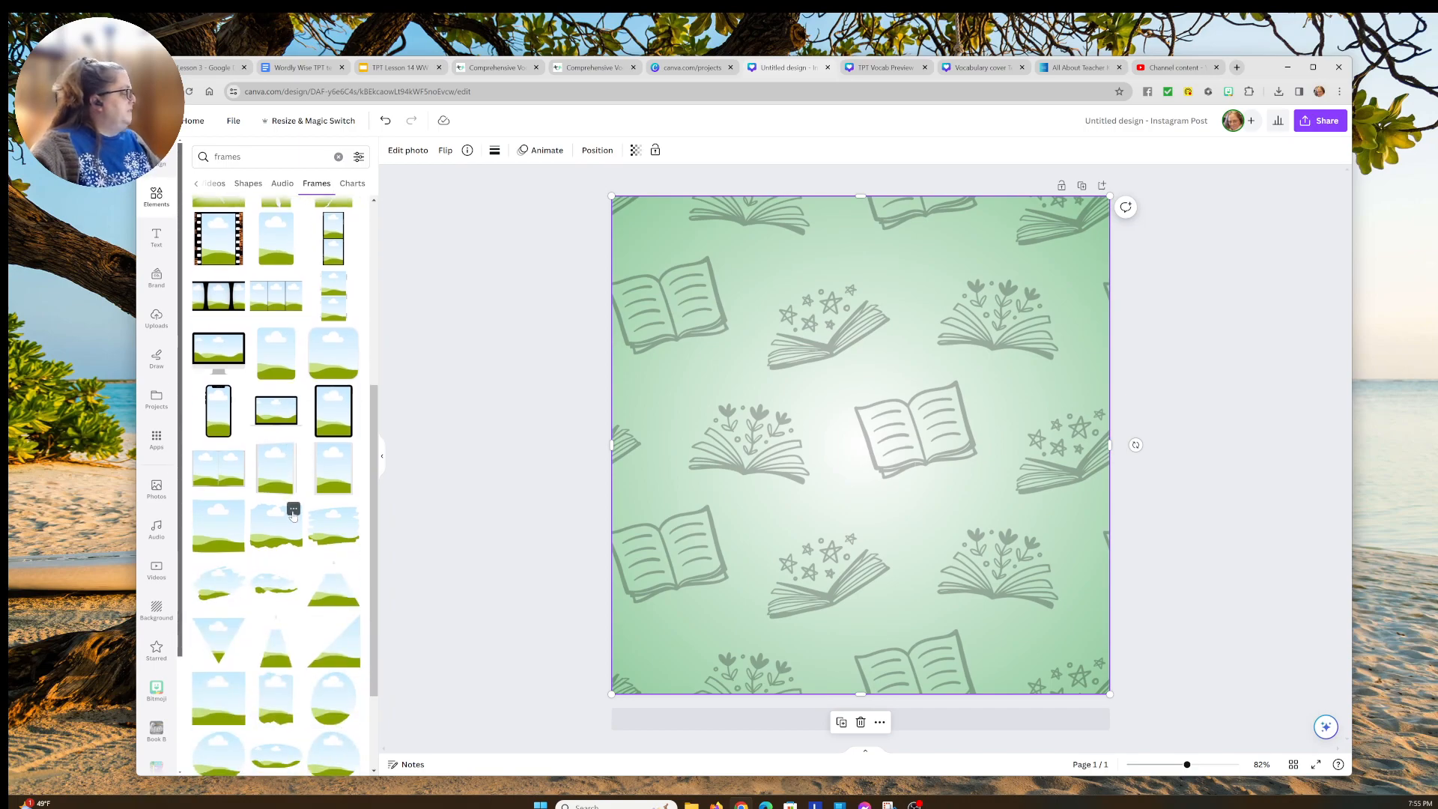
Step: Insert the desktop monitor, tablet and laptop frames on the page
left_click(215, 356)
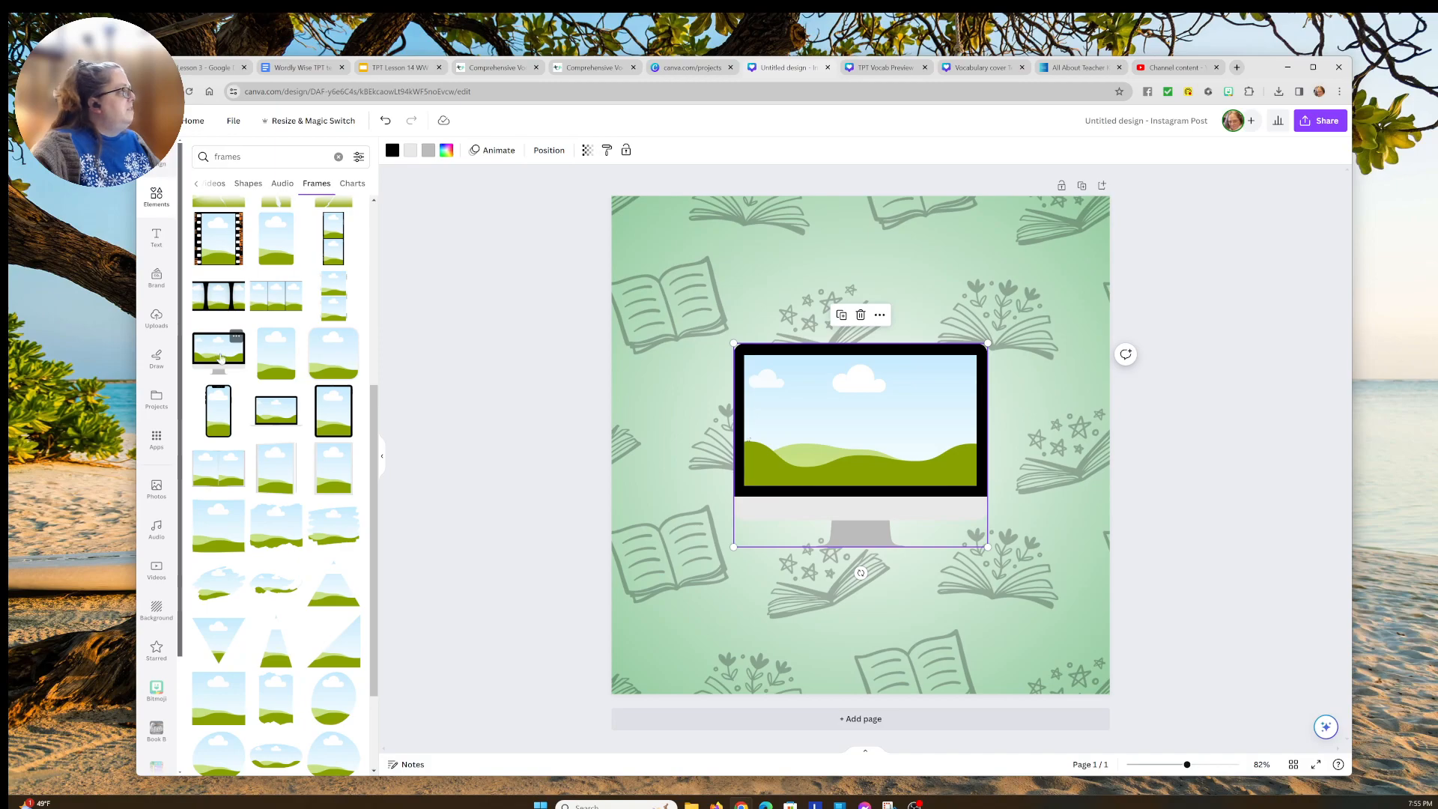
left_click(318, 417)
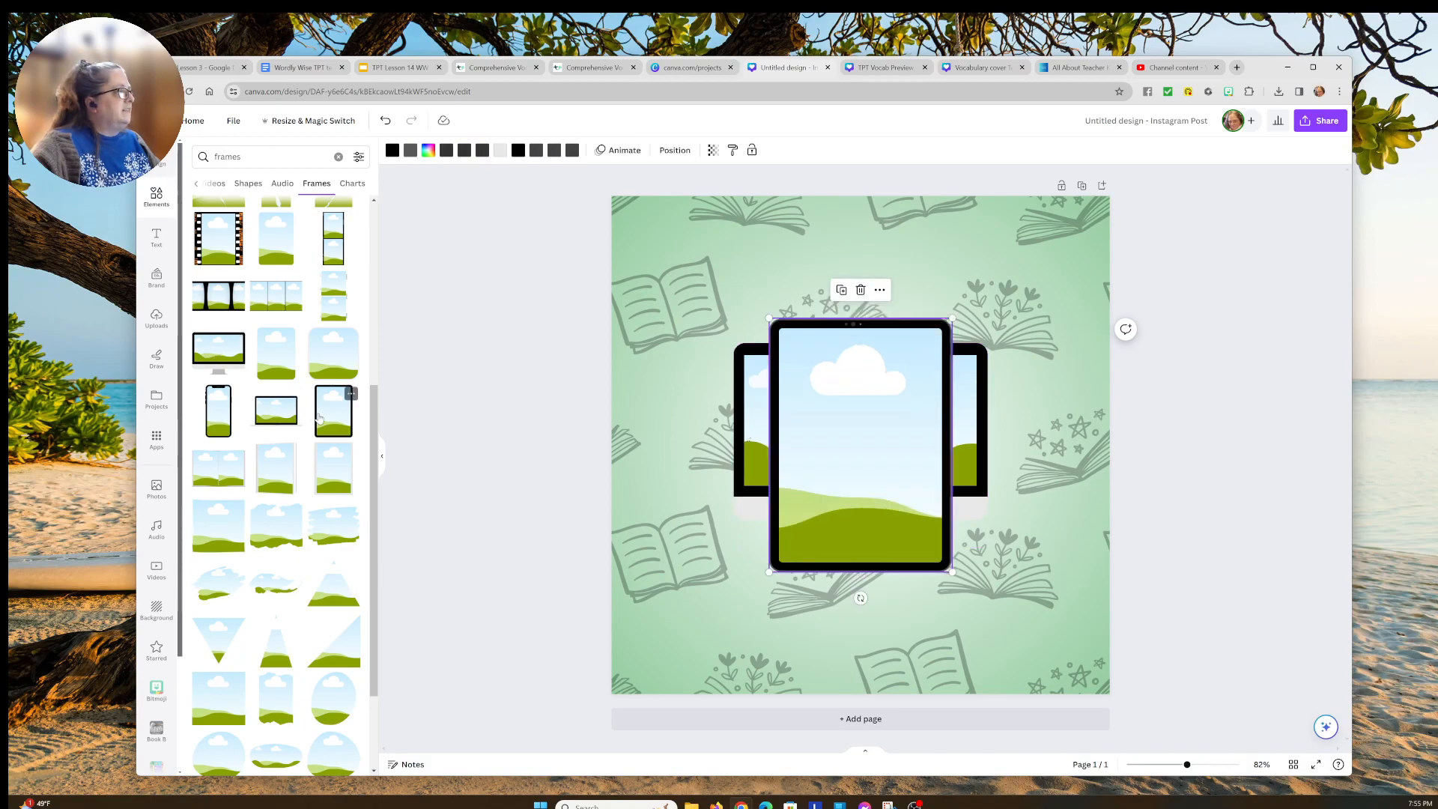
left_click(283, 412)
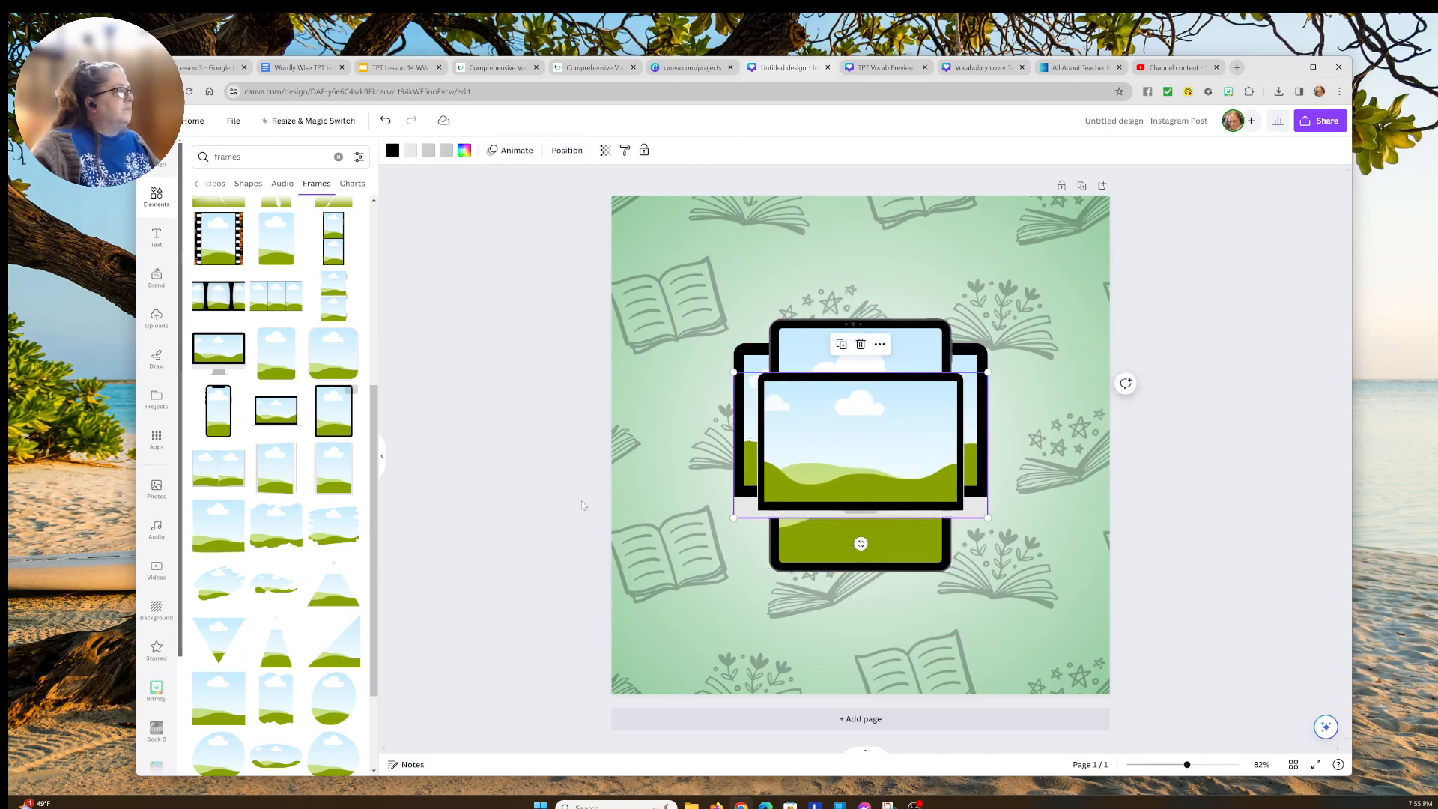
Step: Move the laptop frame to the lower part of the page and delete the tablet and desktop monitor frames
left_click_drag(818, 466, 805, 620)
left_click(832, 439)
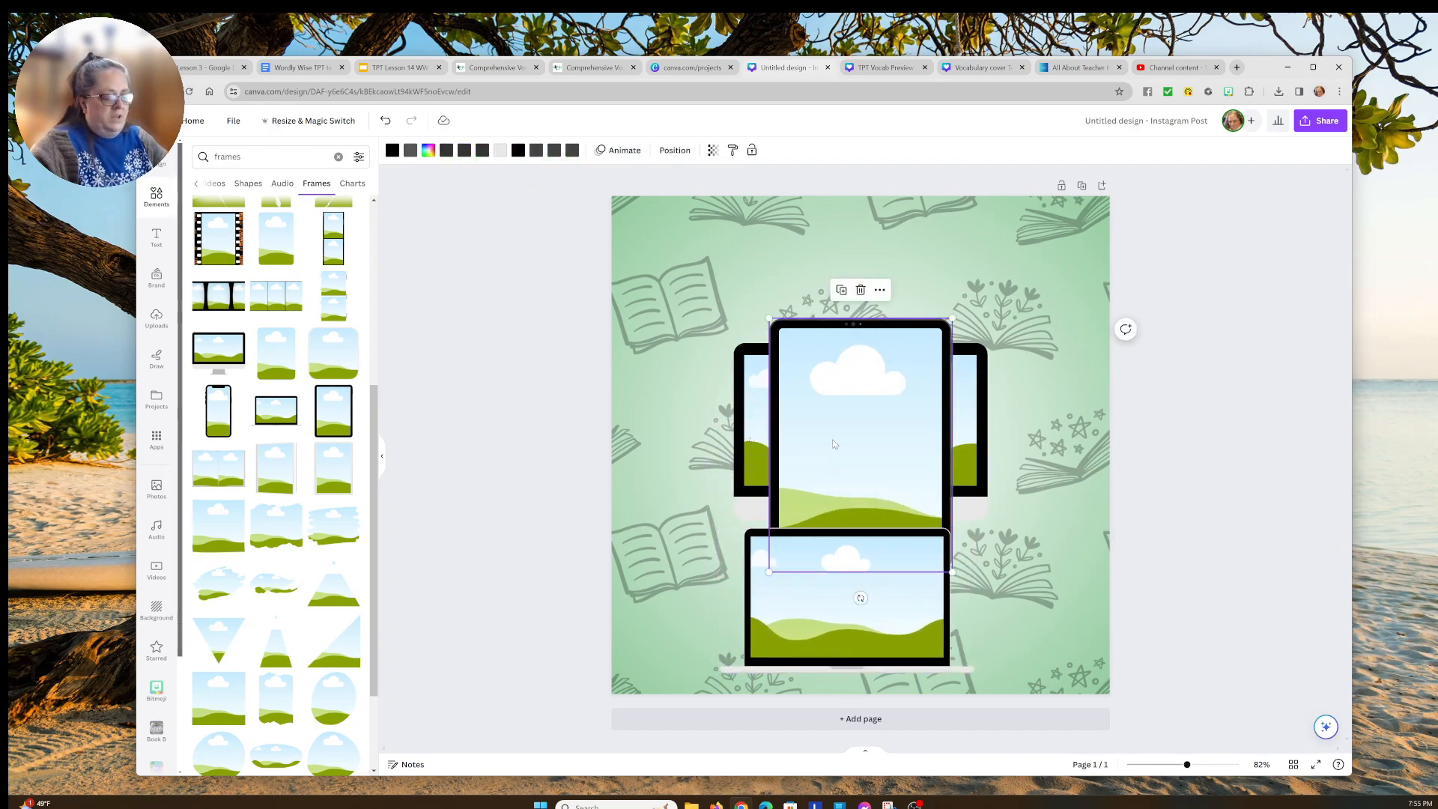
key("Delete")
key("Delete")
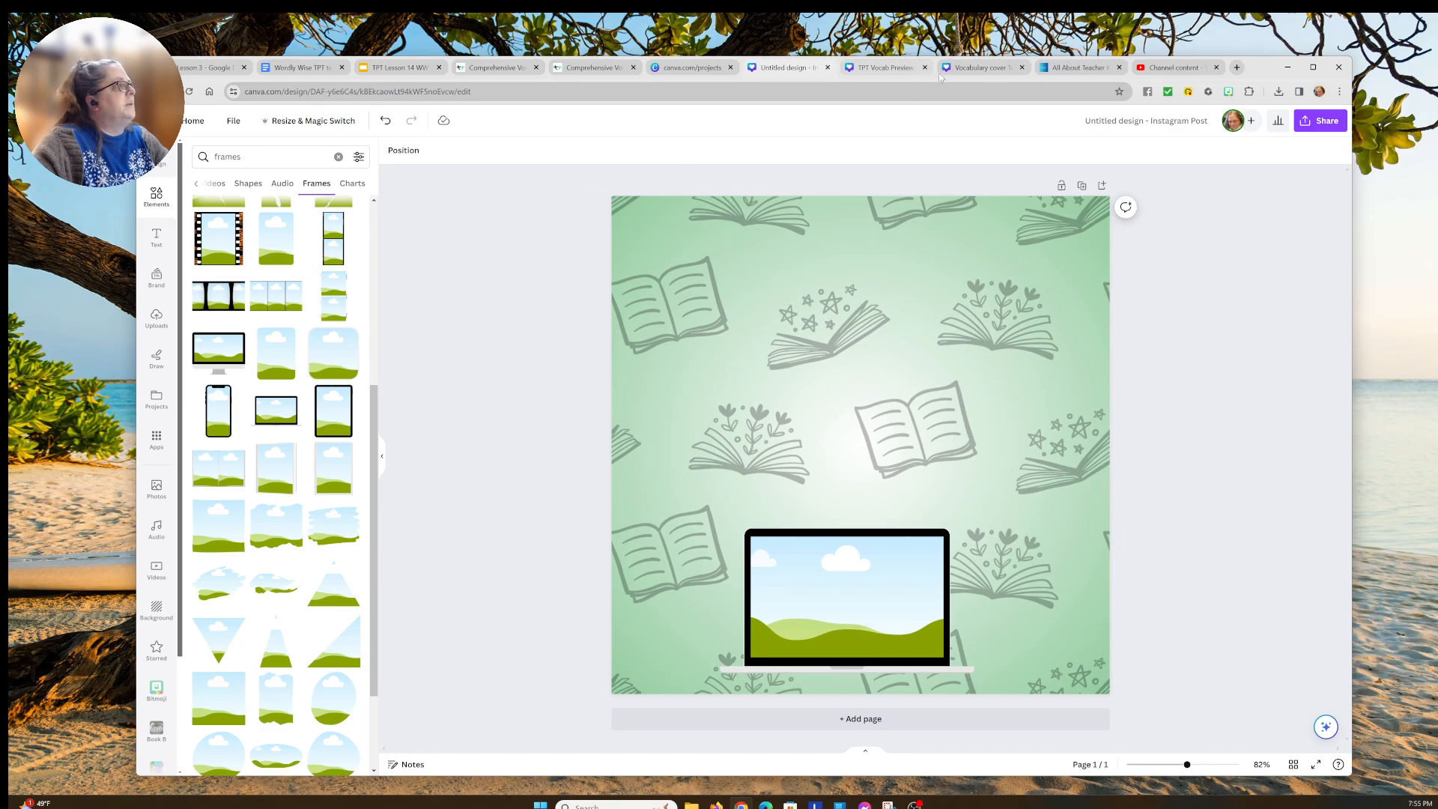
Step: Enlarge the laptop frame to nearly the page's full width along its lower edge, using the Vocabulary cover Template as reference
left_click(970, 69)
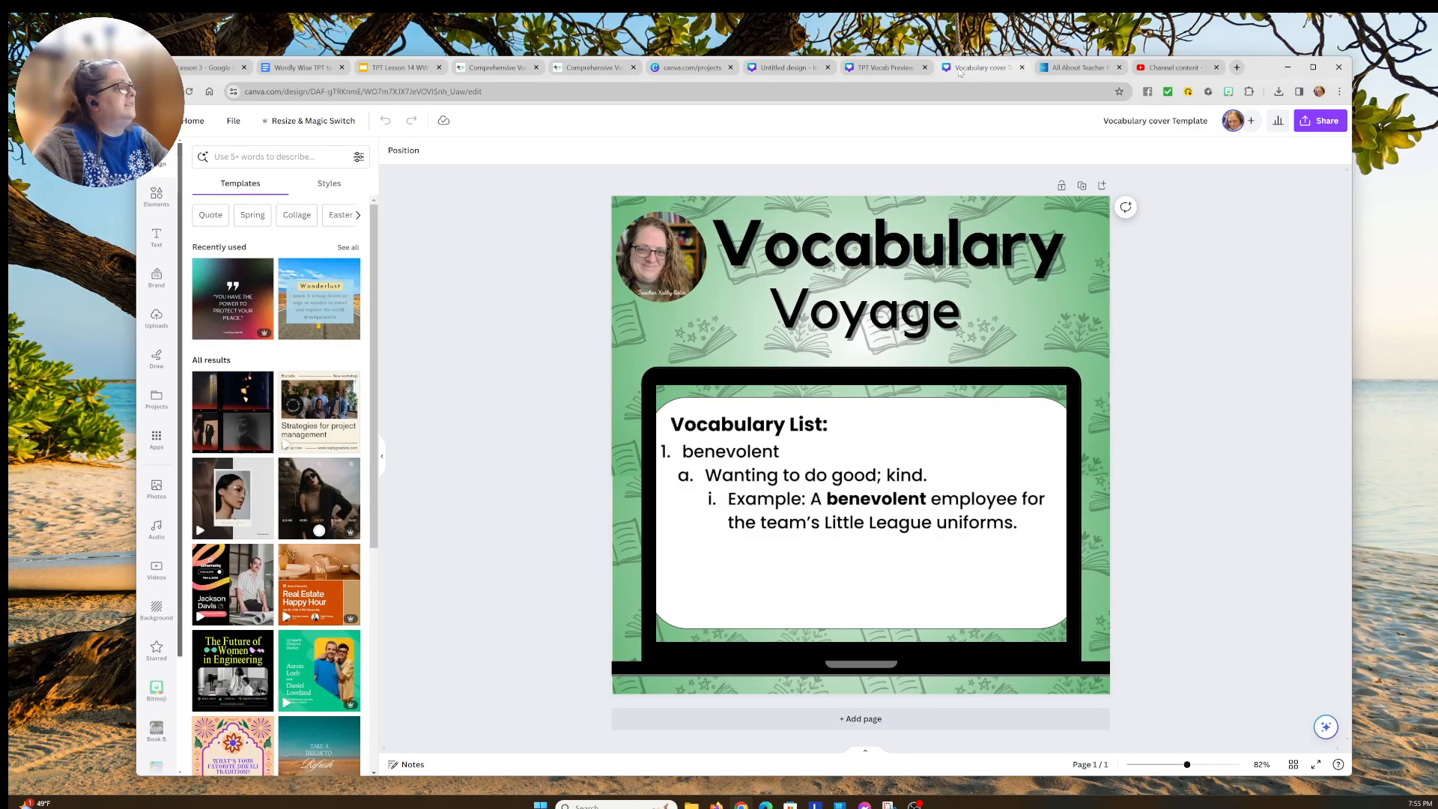
left_click(782, 68)
left_click_drag(810, 568, 823, 530)
left_click_drag(736, 490, 614, 423)
left_click_drag(987, 635, 1087, 692)
left_click_drag(940, 598, 958, 599)
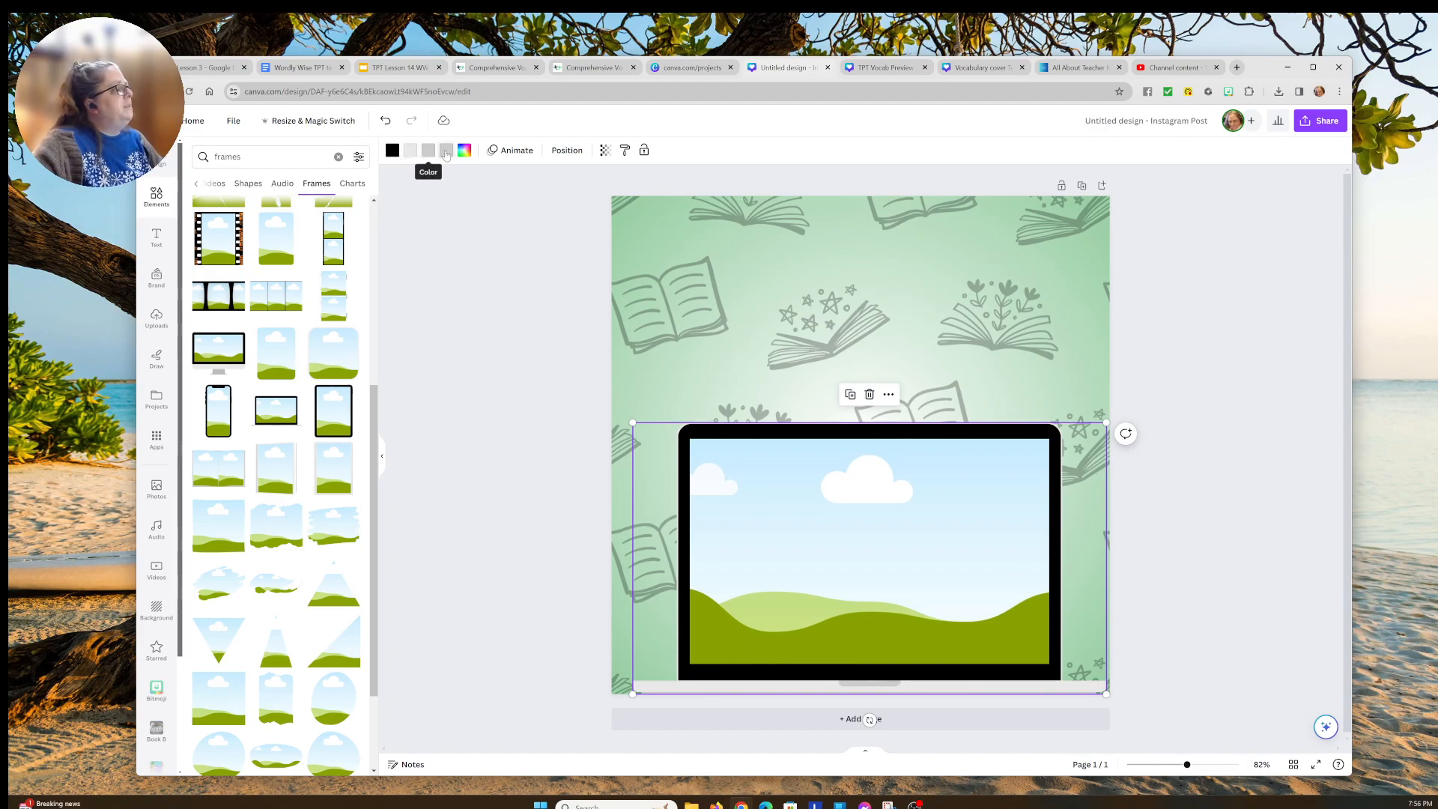
Step: Recolor all the gray parts of the laptop frame black and deselect it
left_click(410, 151)
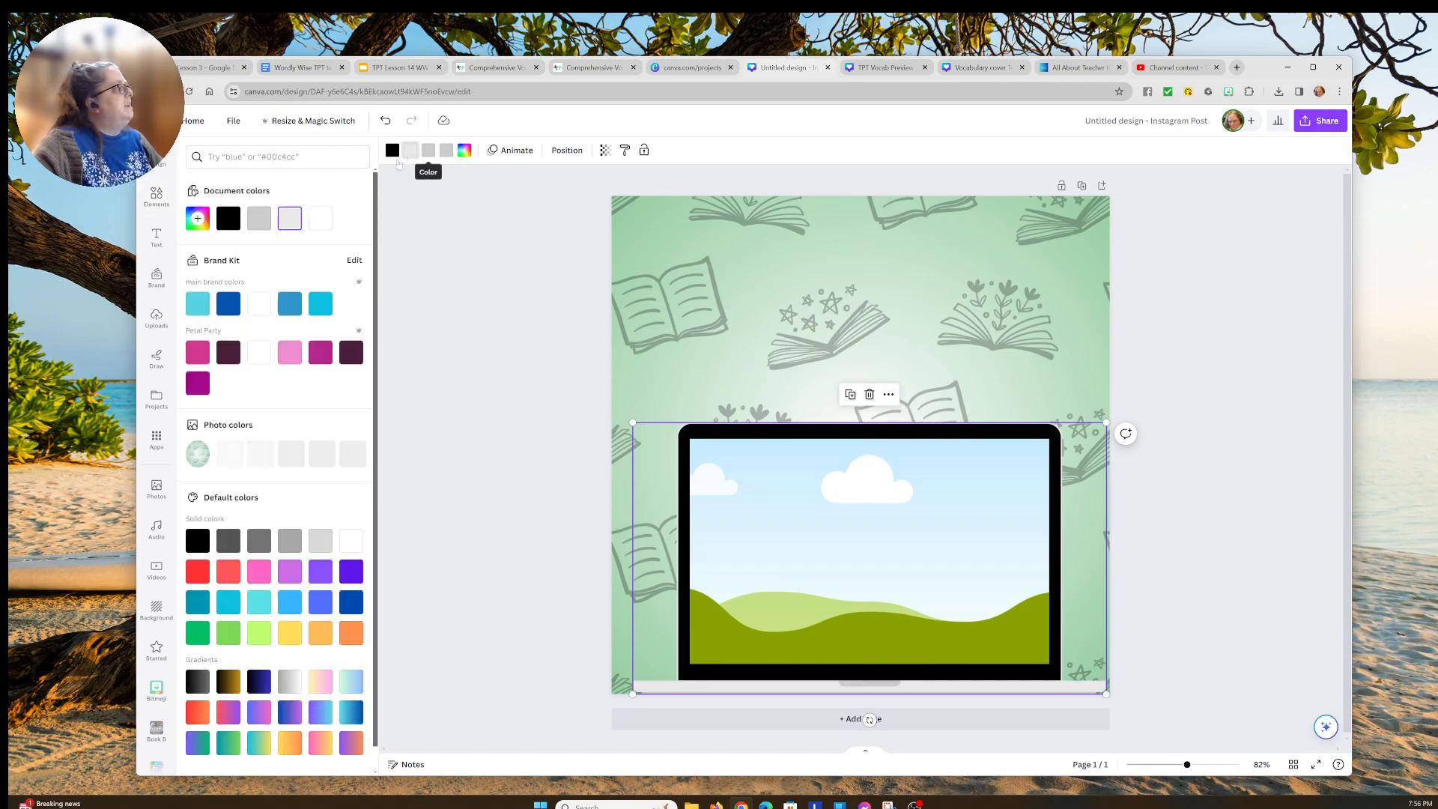
left_click(228, 220)
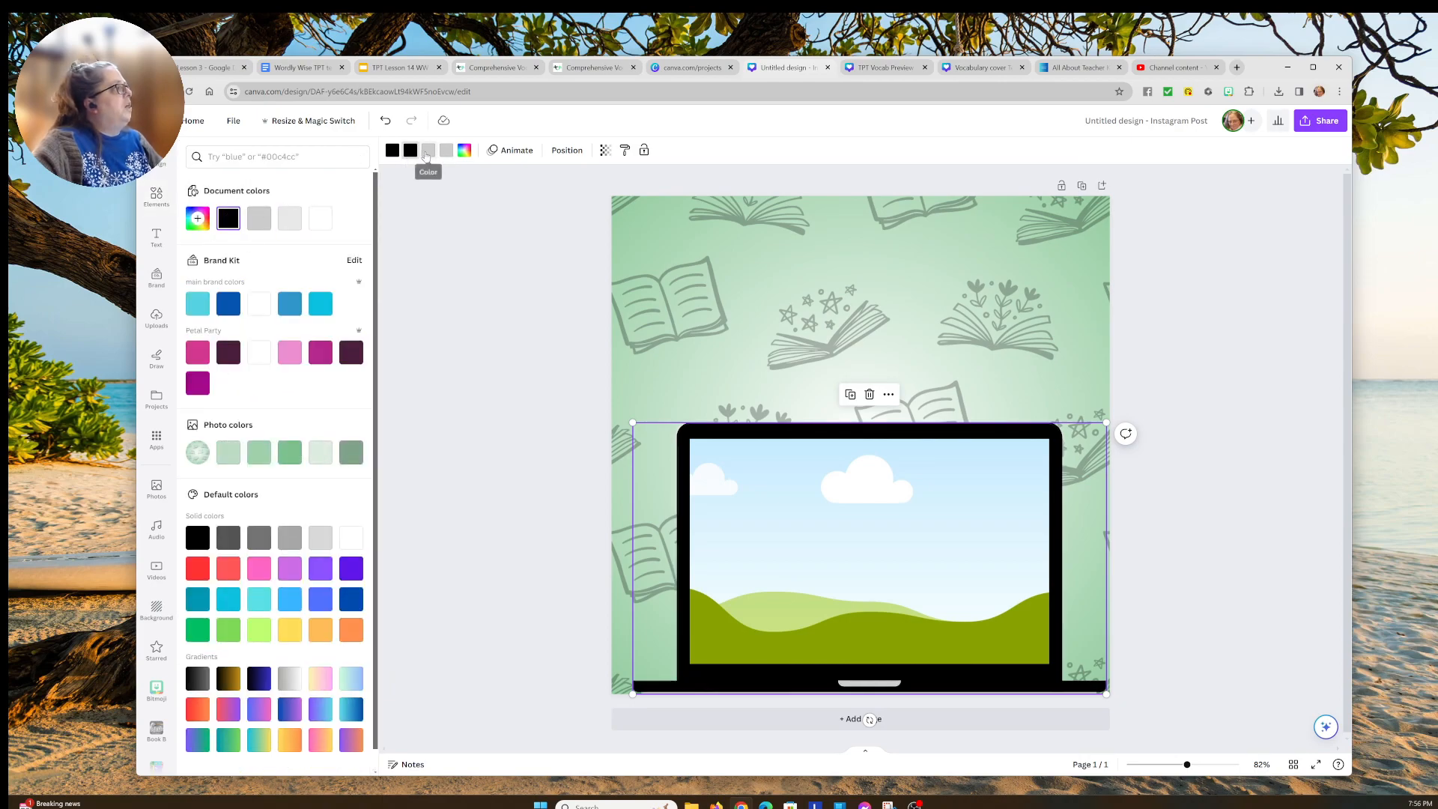
left_click(228, 218)
left_click(448, 151)
left_click(229, 219)
key("Escape")
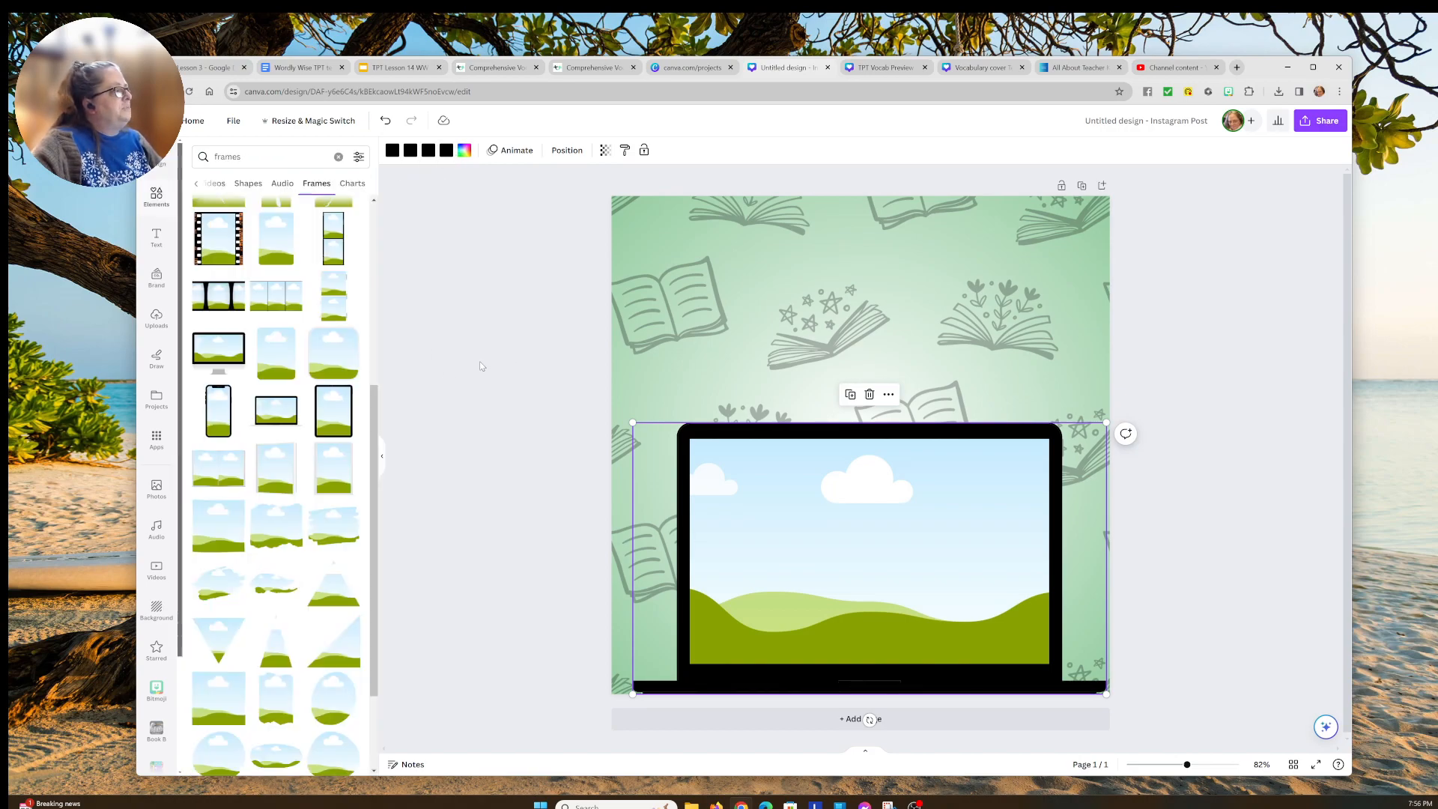
left_click(486, 364)
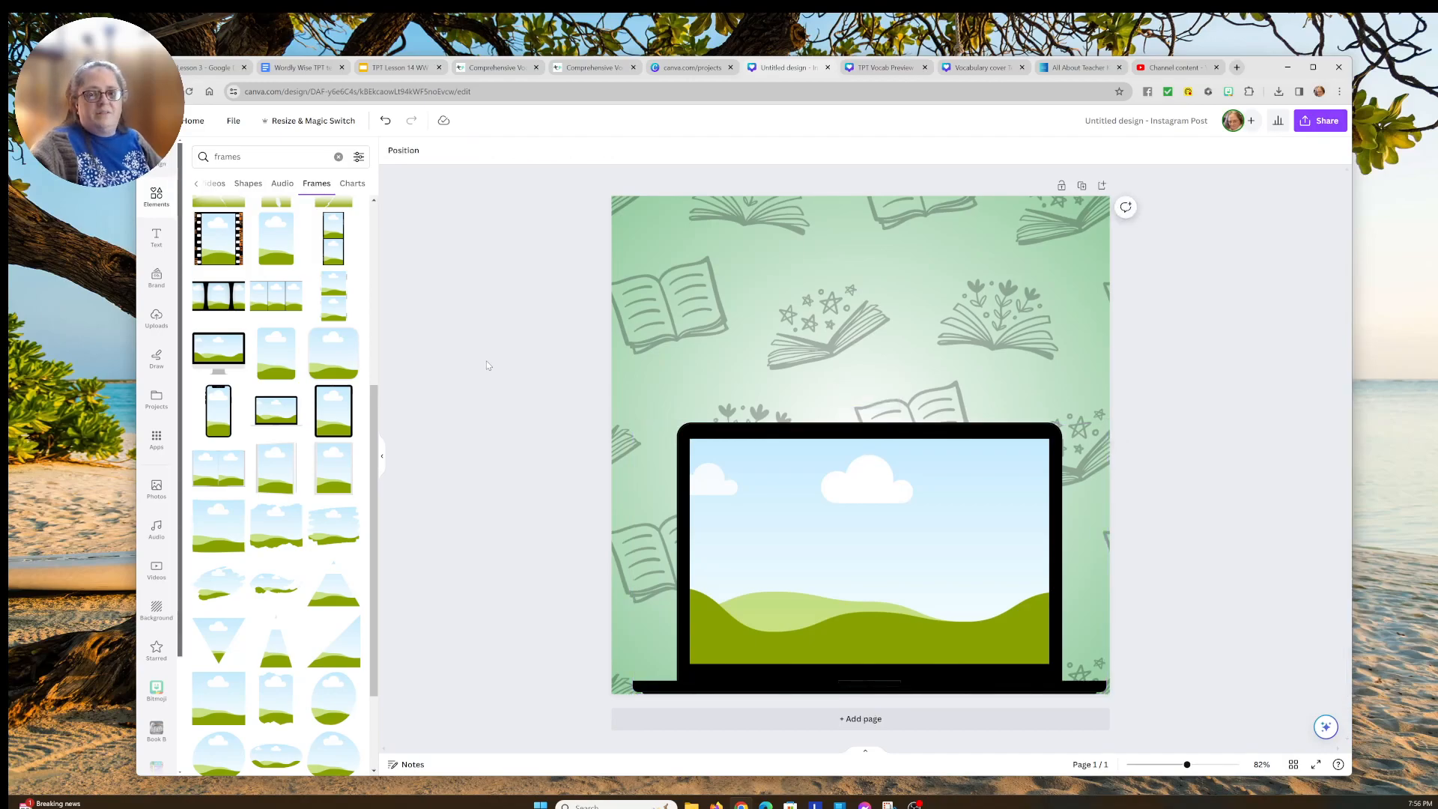
Step: Add a text box and move it above the laptop, near the page's upper edge
left_click(157, 238)
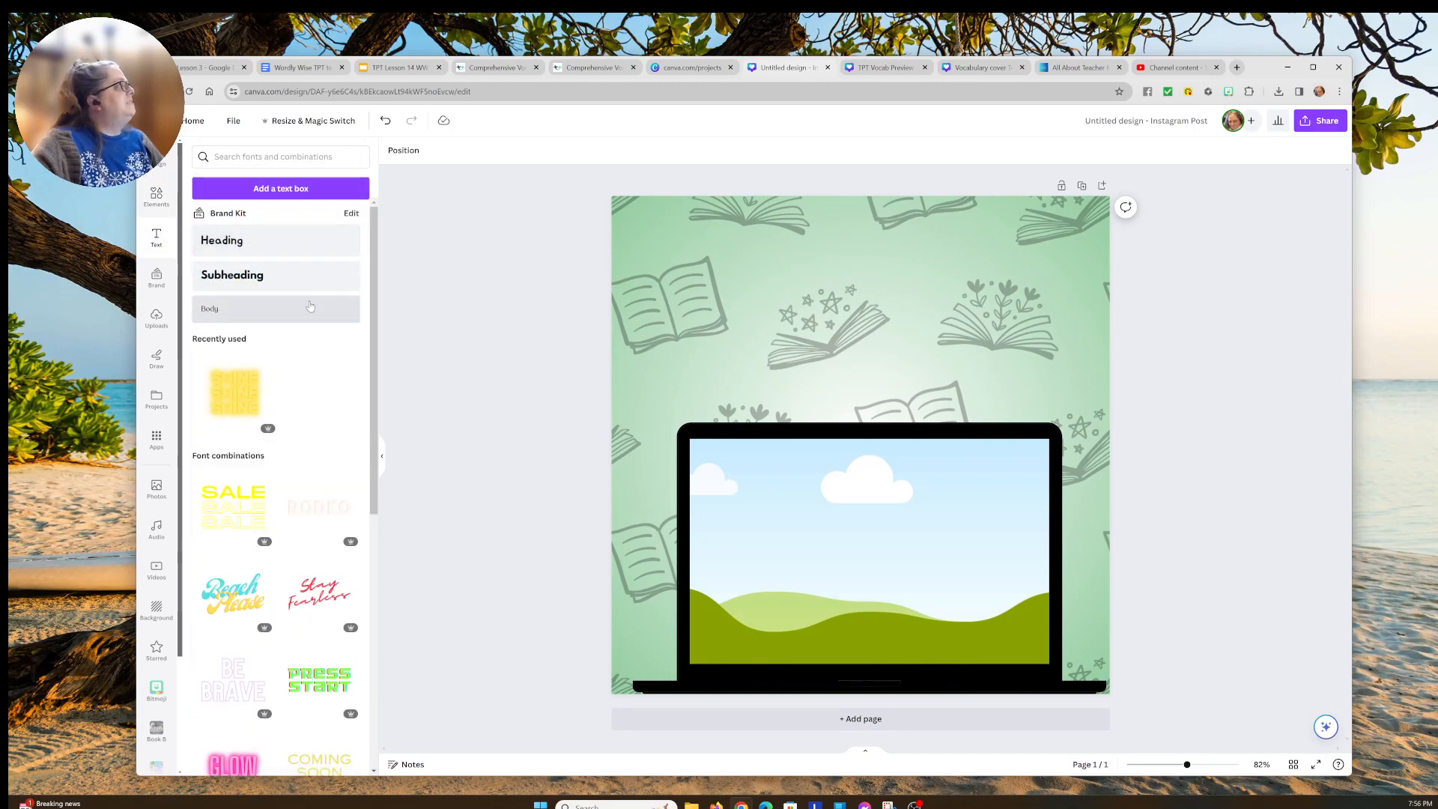
left_click(285, 192)
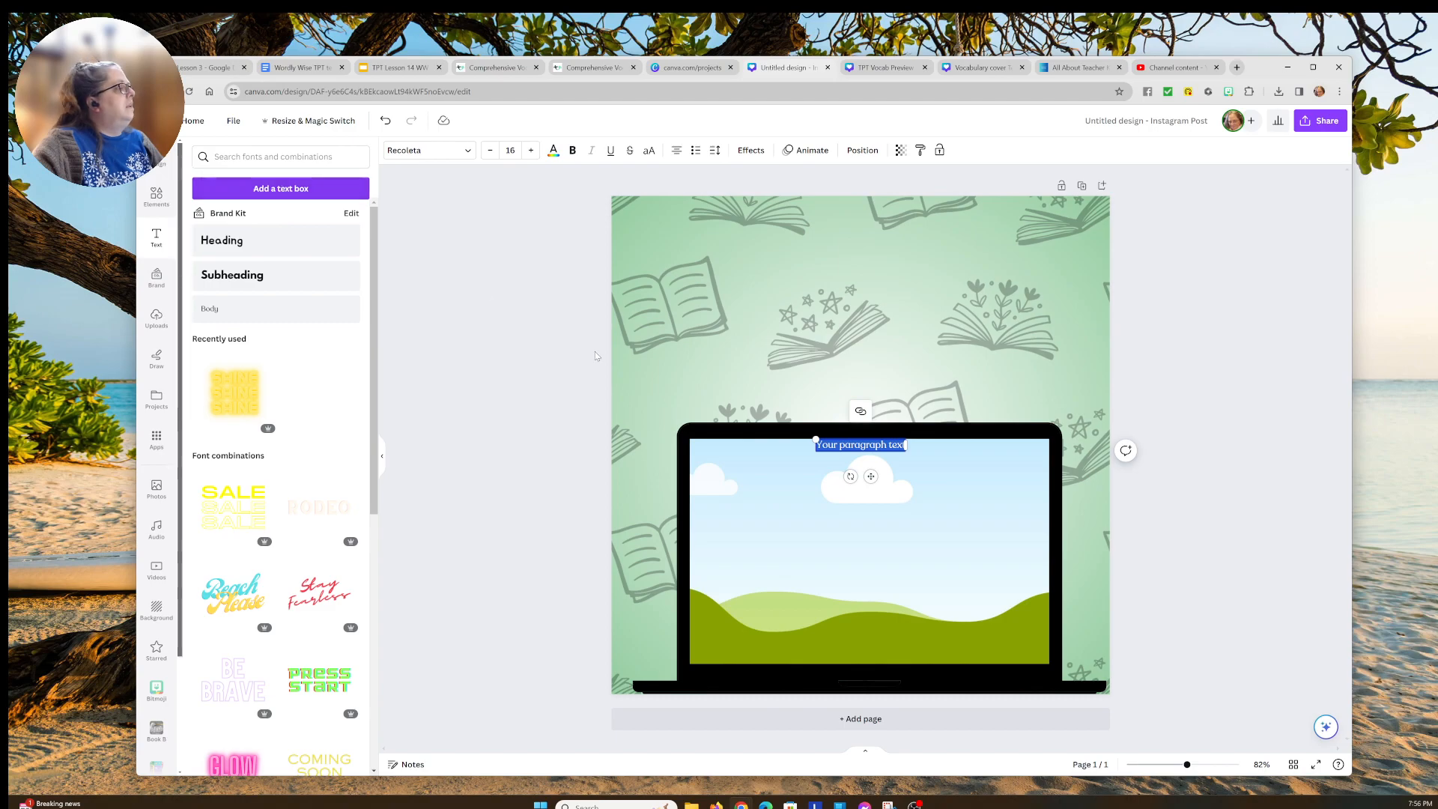
key("Escape")
left_click_drag(841, 447, 844, 249)
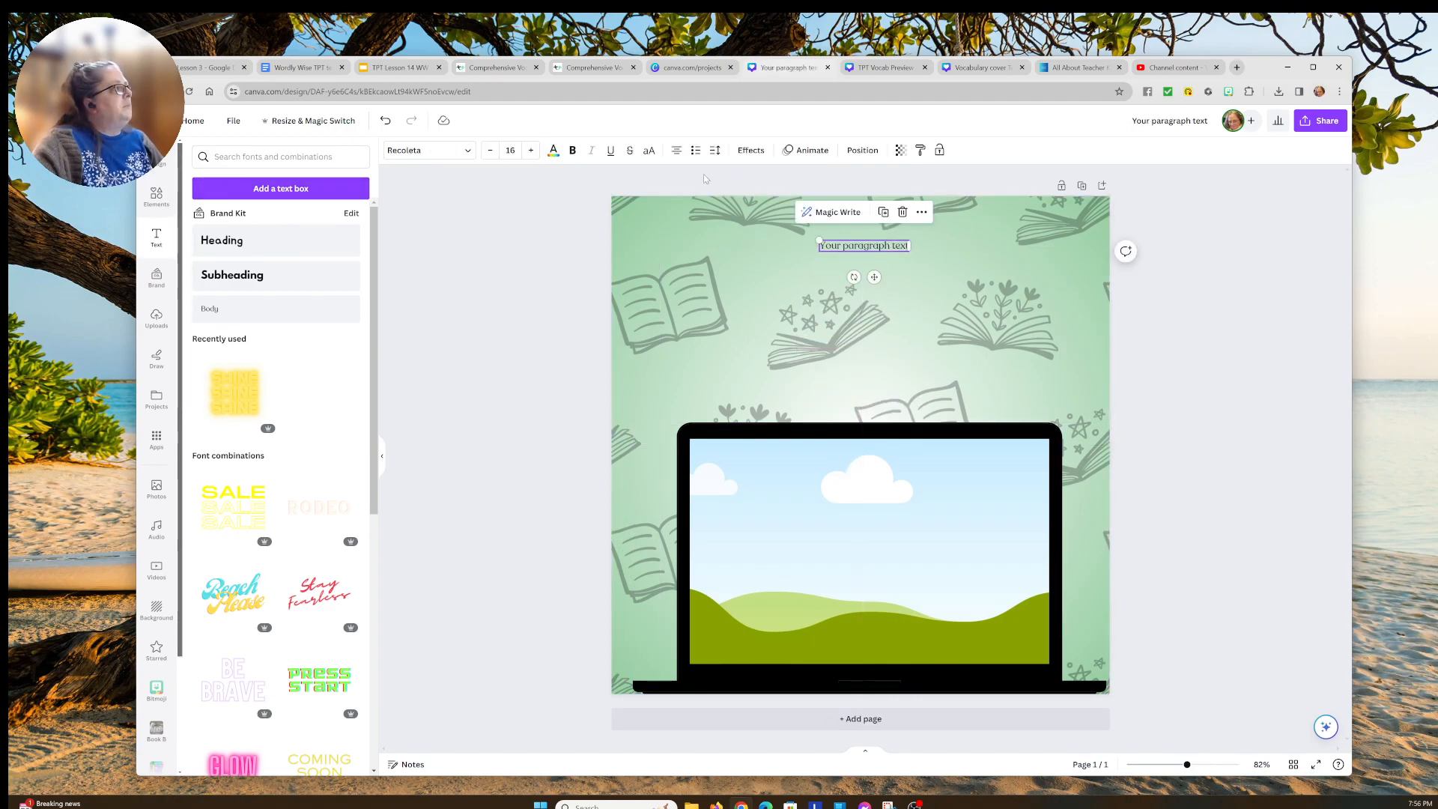
Step: Increase the new text's font size to 46
left_click(531, 151)
left_click(531, 150)
left_click(531, 150)
left_click(531, 151)
left_click(530, 150)
left_click(531, 151)
left_click(531, 151)
Step: Replace the placeholder text with "Vocabulary Voyage"
double_click(753, 256)
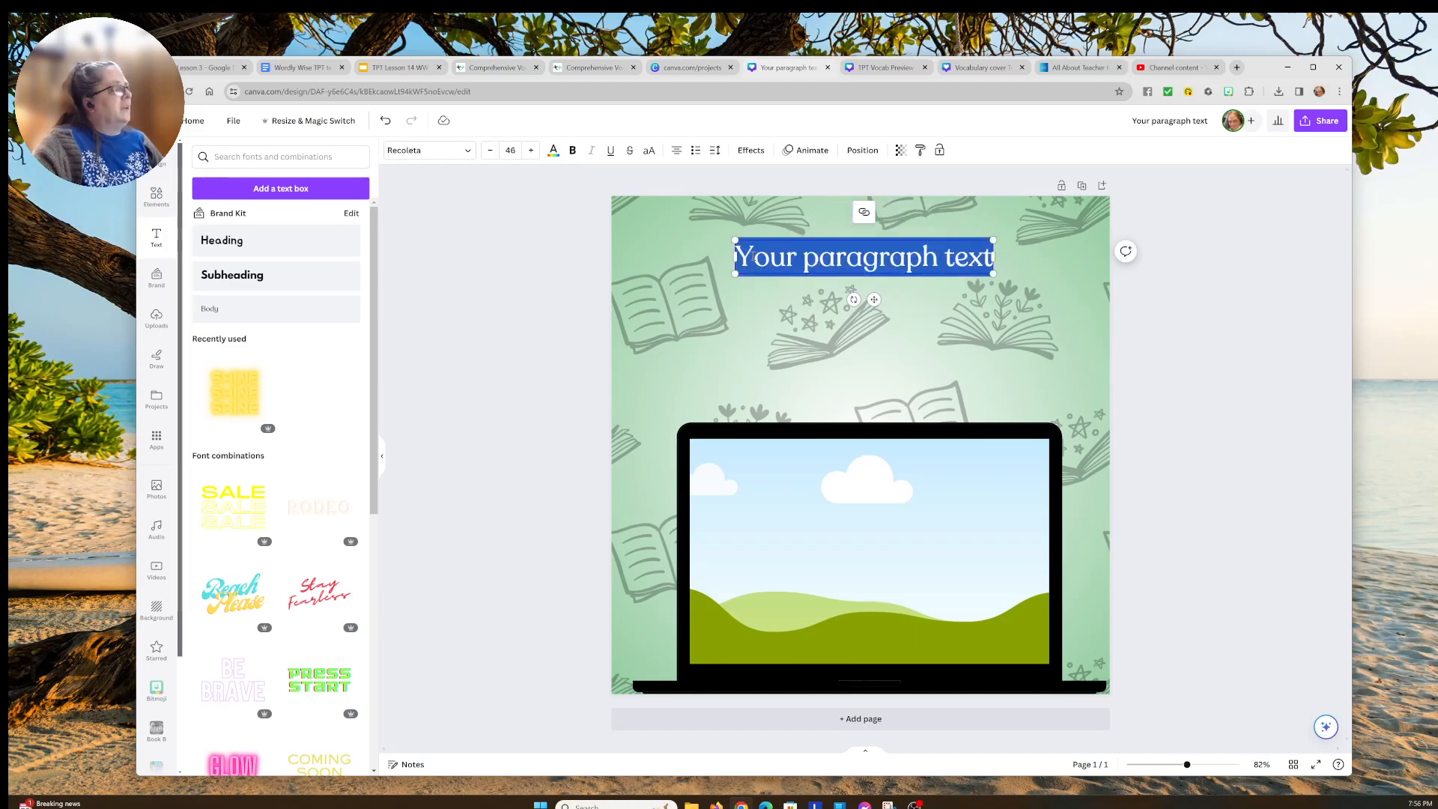
type("Vocab")
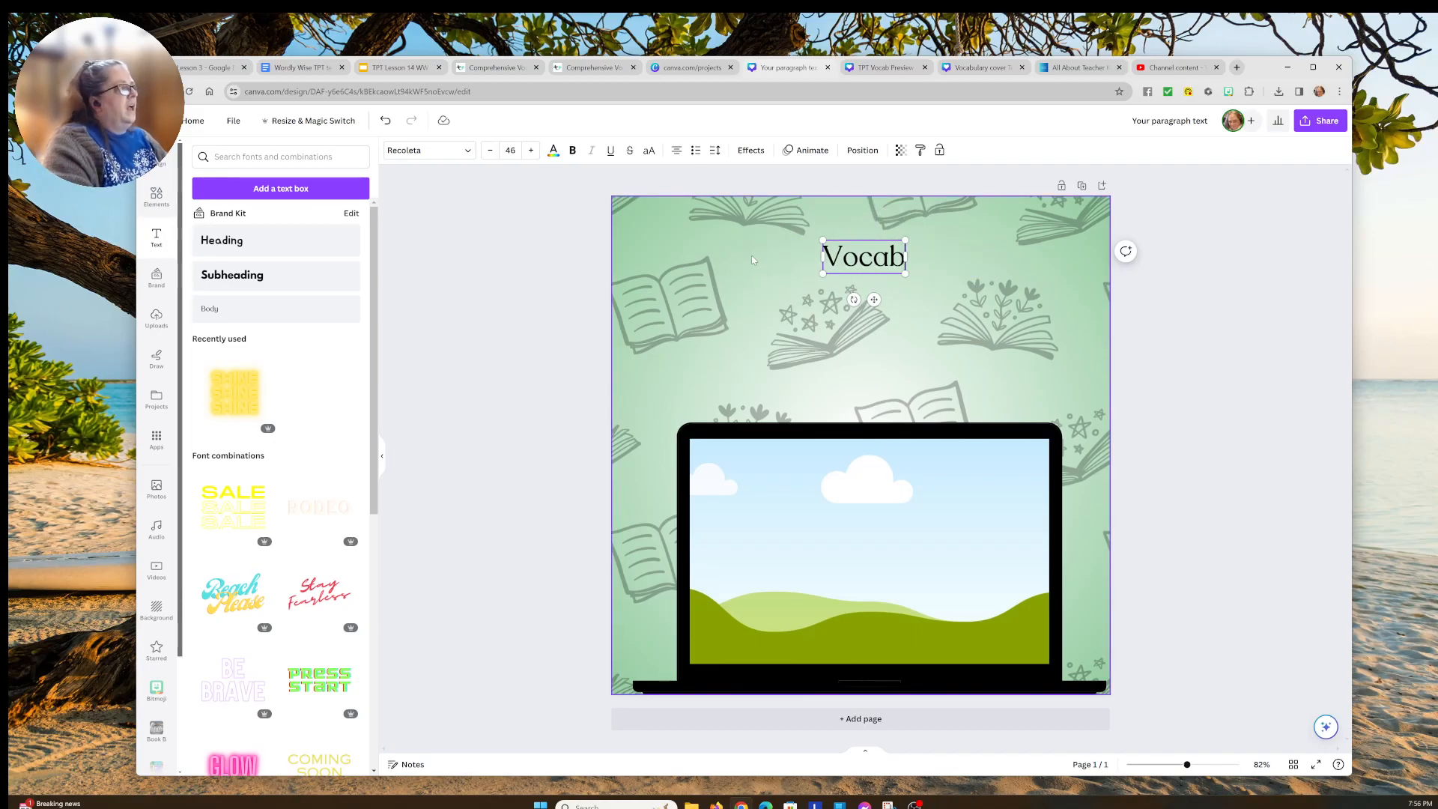
type("ulary Voyra")
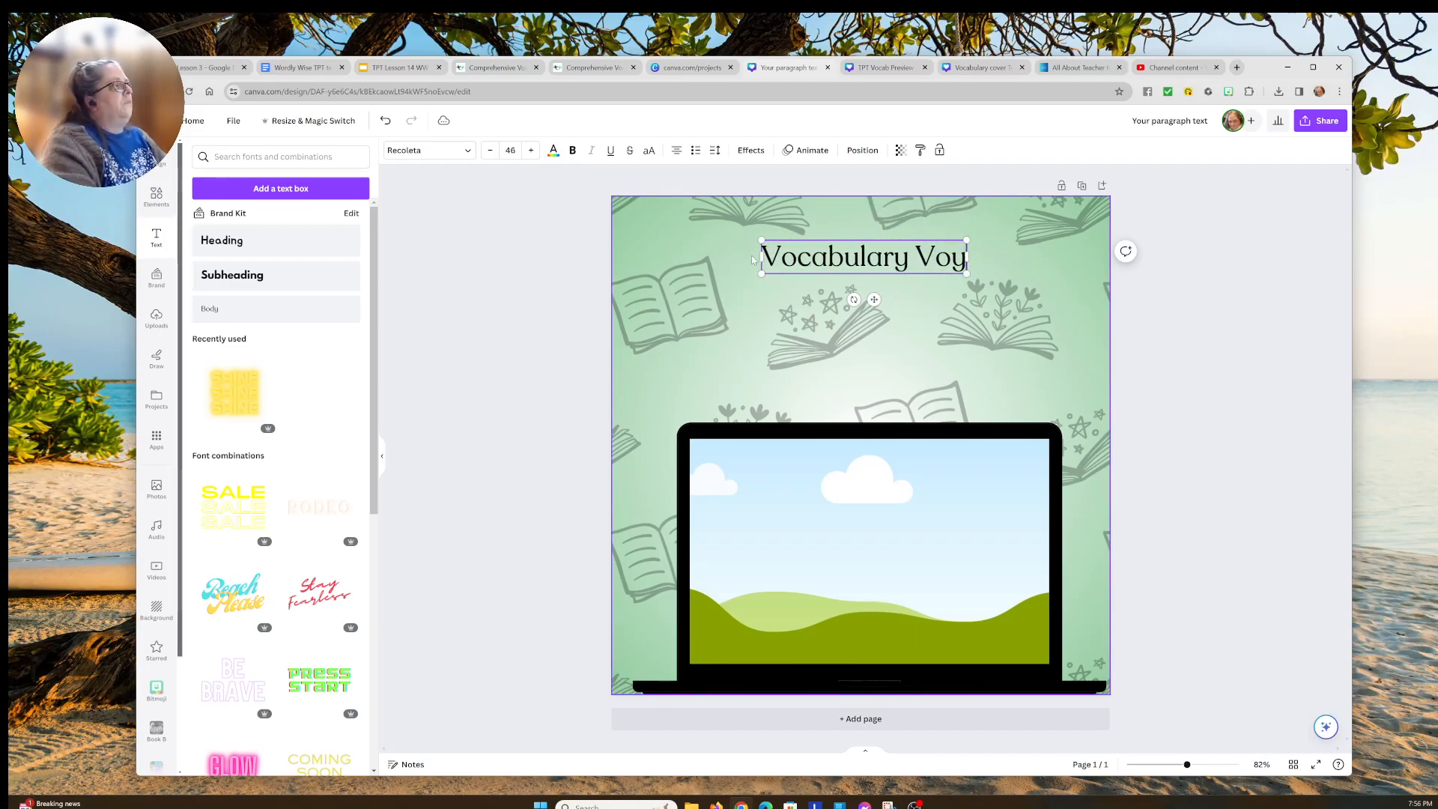
key("BackSpace")
key("BackSpace")
type("age")
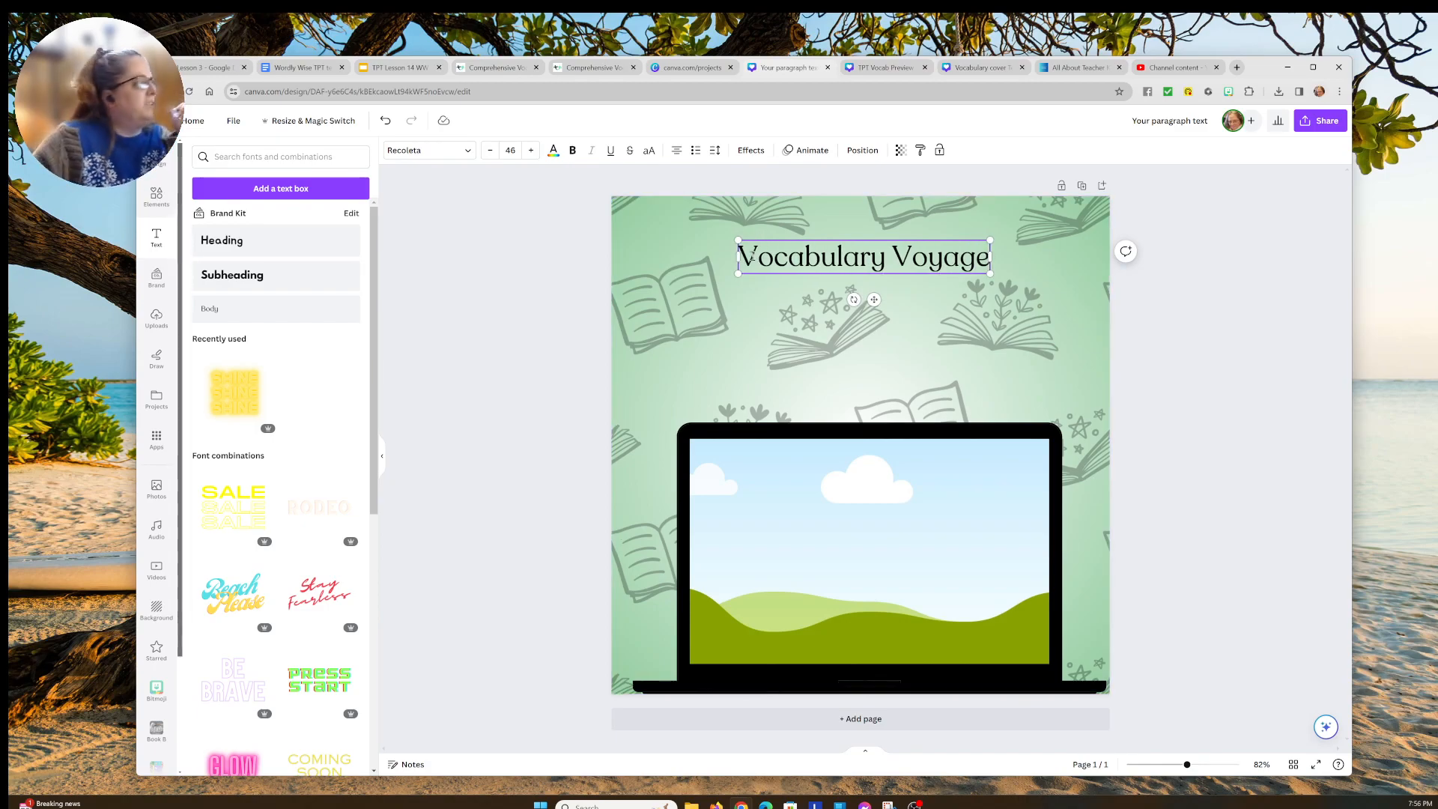
Step: Set the "Vocabulary Voyage" title's font to Frankfurter Highlight
left_click(728, 277)
left_click(761, 258)
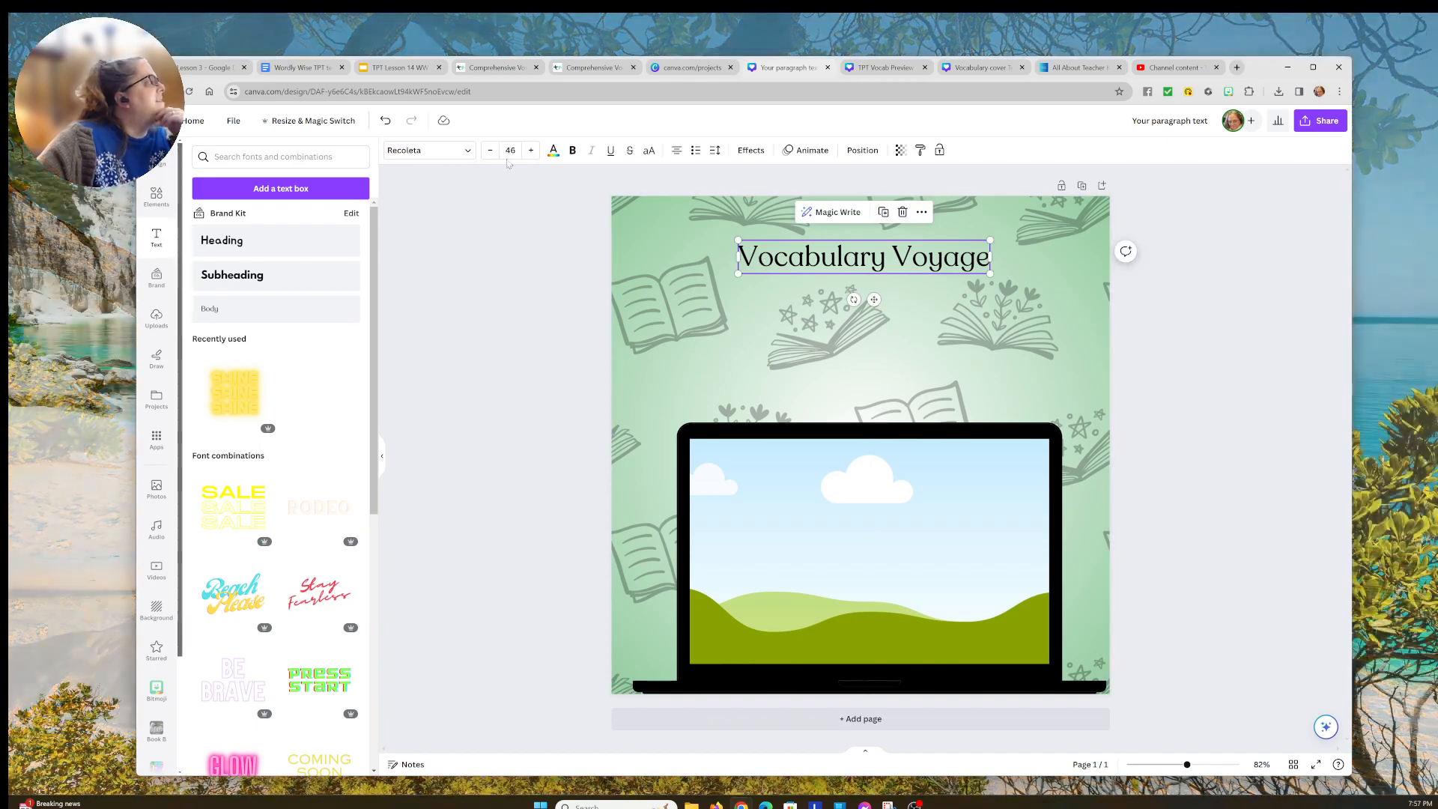
left_click(414, 151)
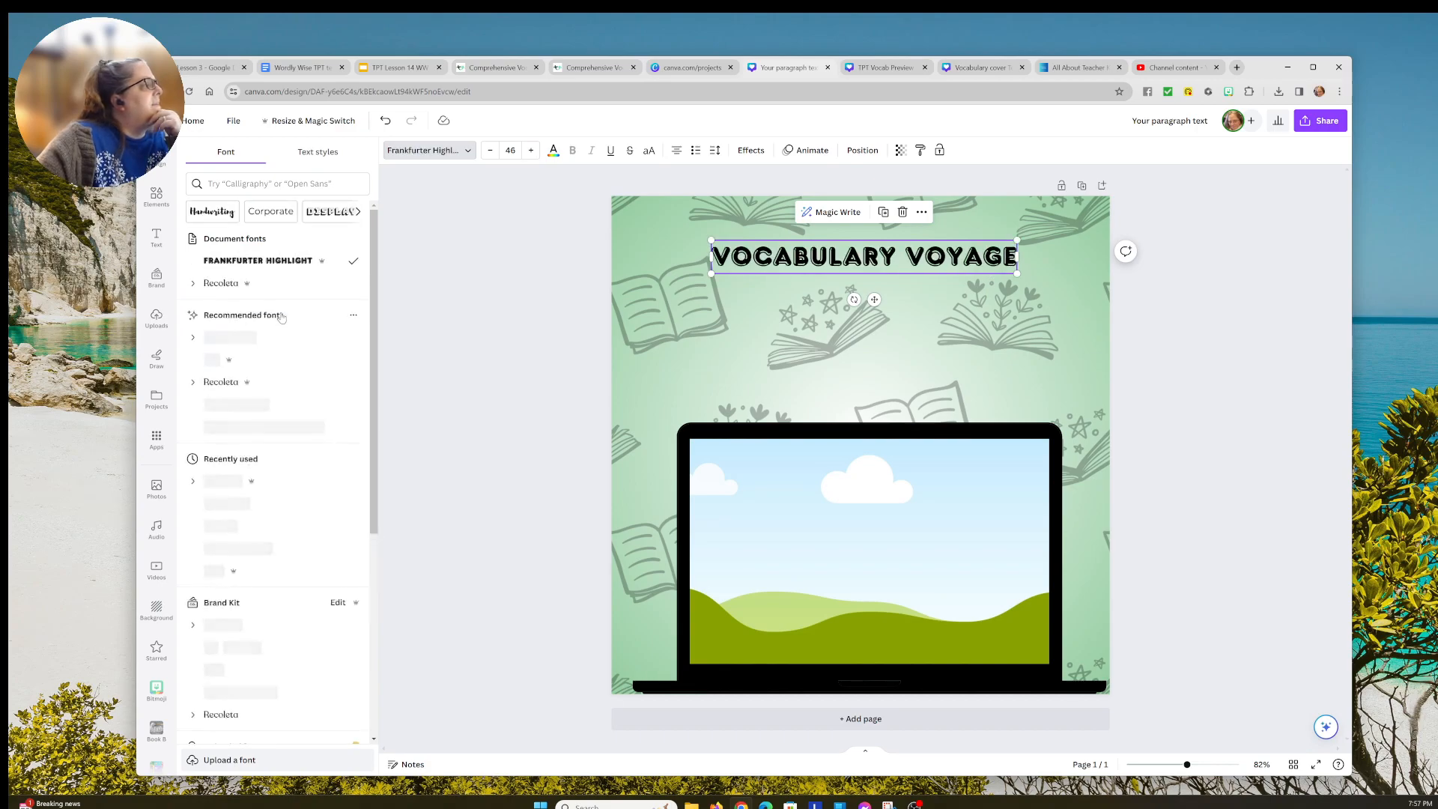
Step: Increase the title's font size to 72
left_click(530, 151)
left_click(530, 151)
double_click(530, 151)
triple_click(530, 150)
double_click(530, 151)
double_click(531, 151)
double_click(530, 150)
triple_click(530, 150)
triple_click(530, 151)
triple_click(530, 151)
triple_click(530, 151)
left_click(530, 151)
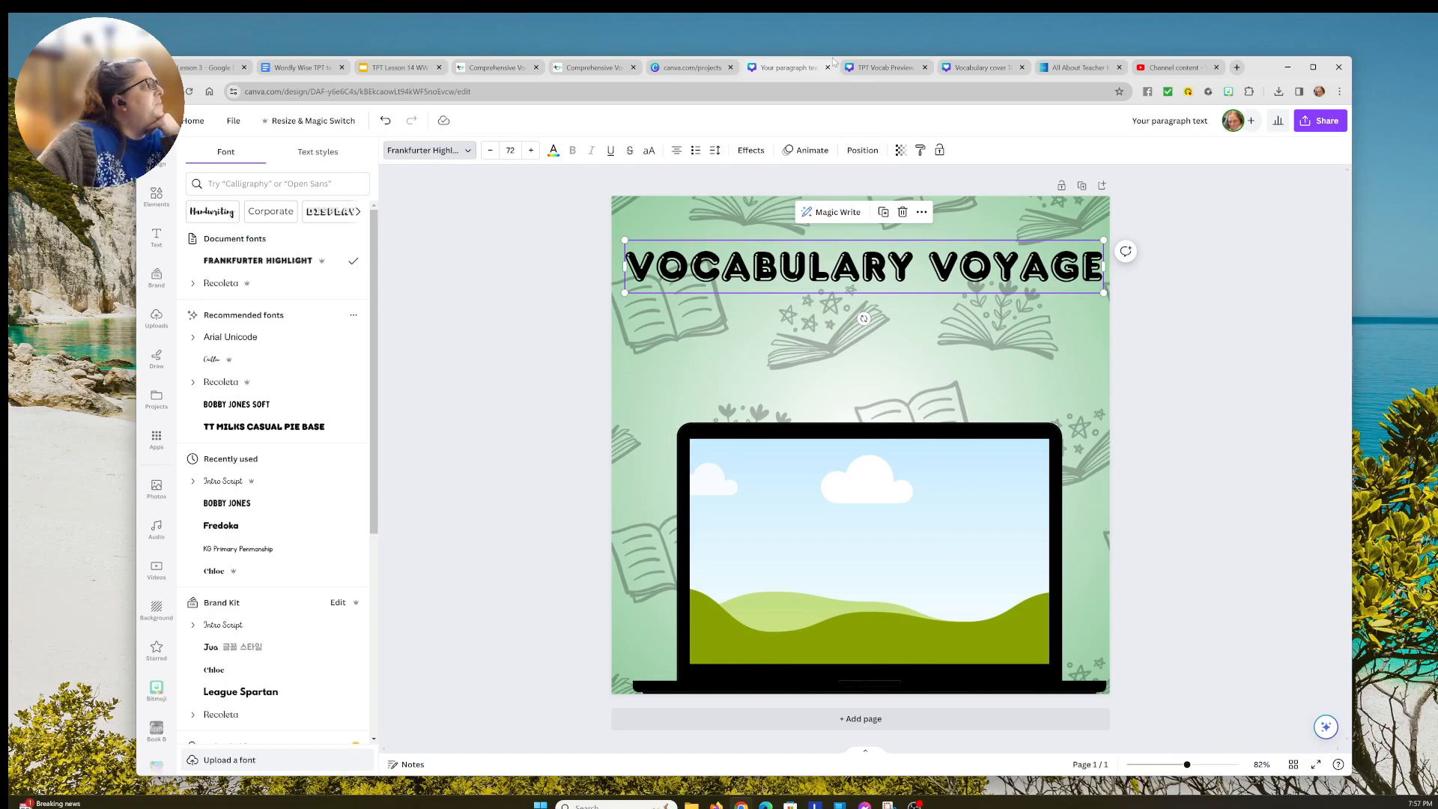
Step: Check the title style in the vocabulary cover template and set the new design's title font to League Spartan
left_click(975, 67)
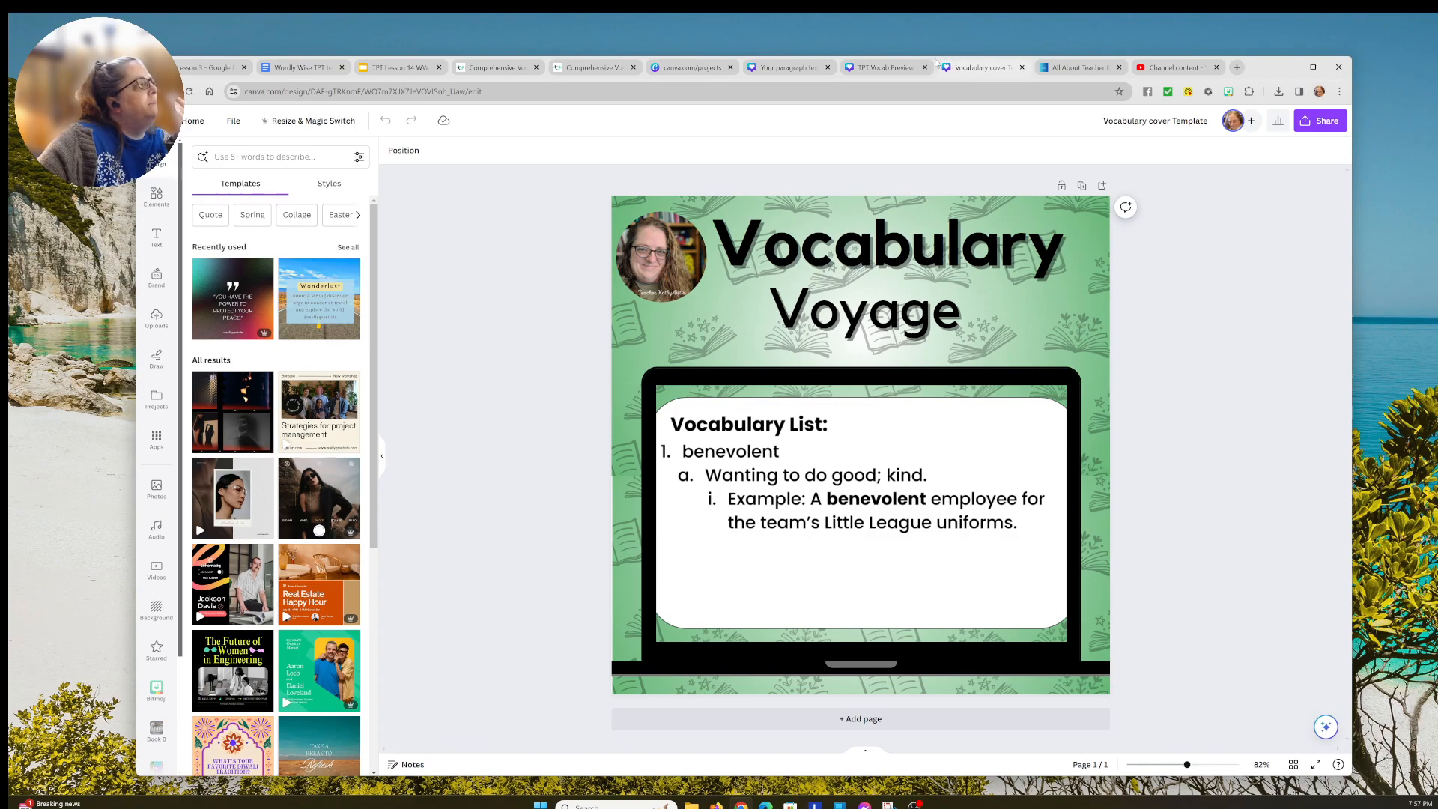
left_click(782, 69)
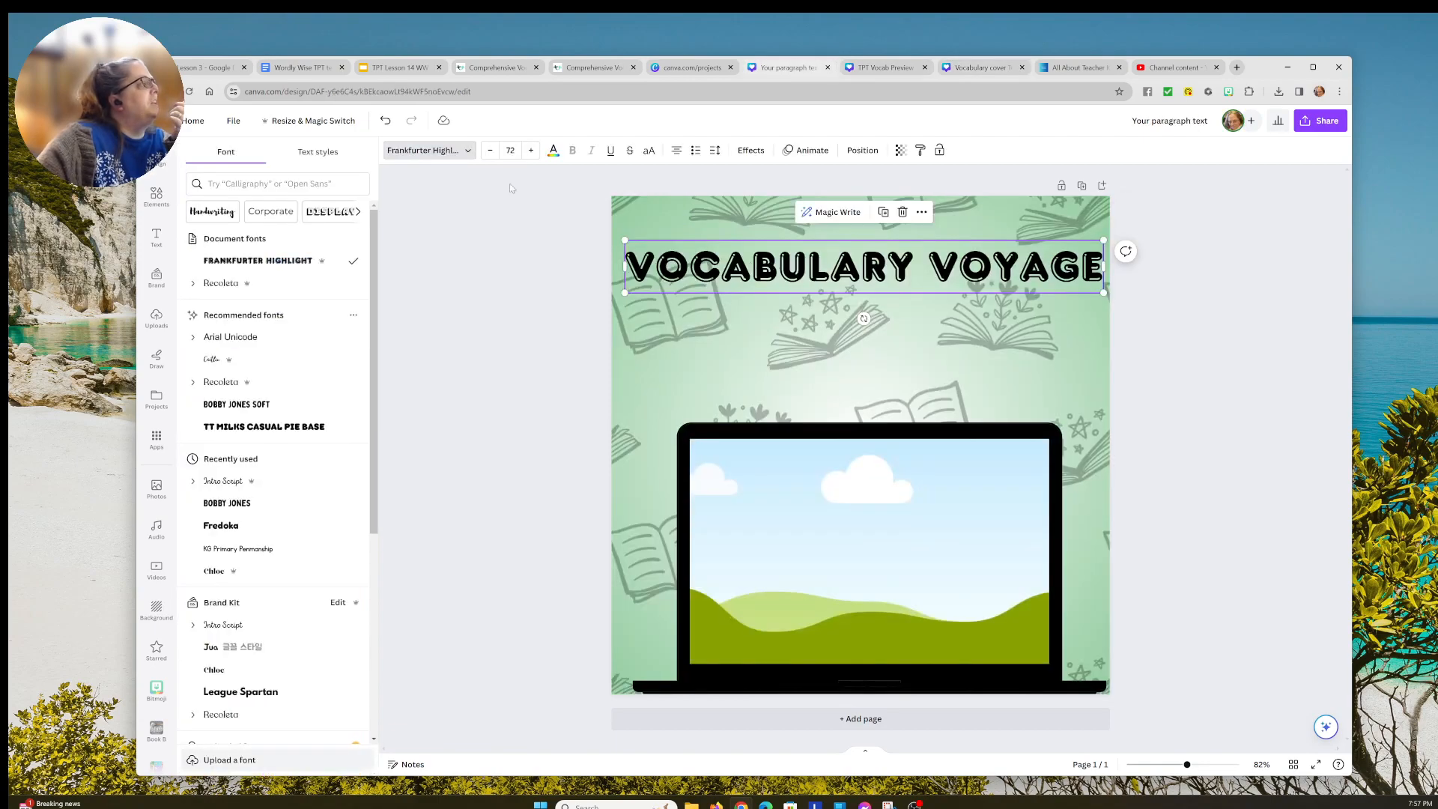
left_click(417, 152)
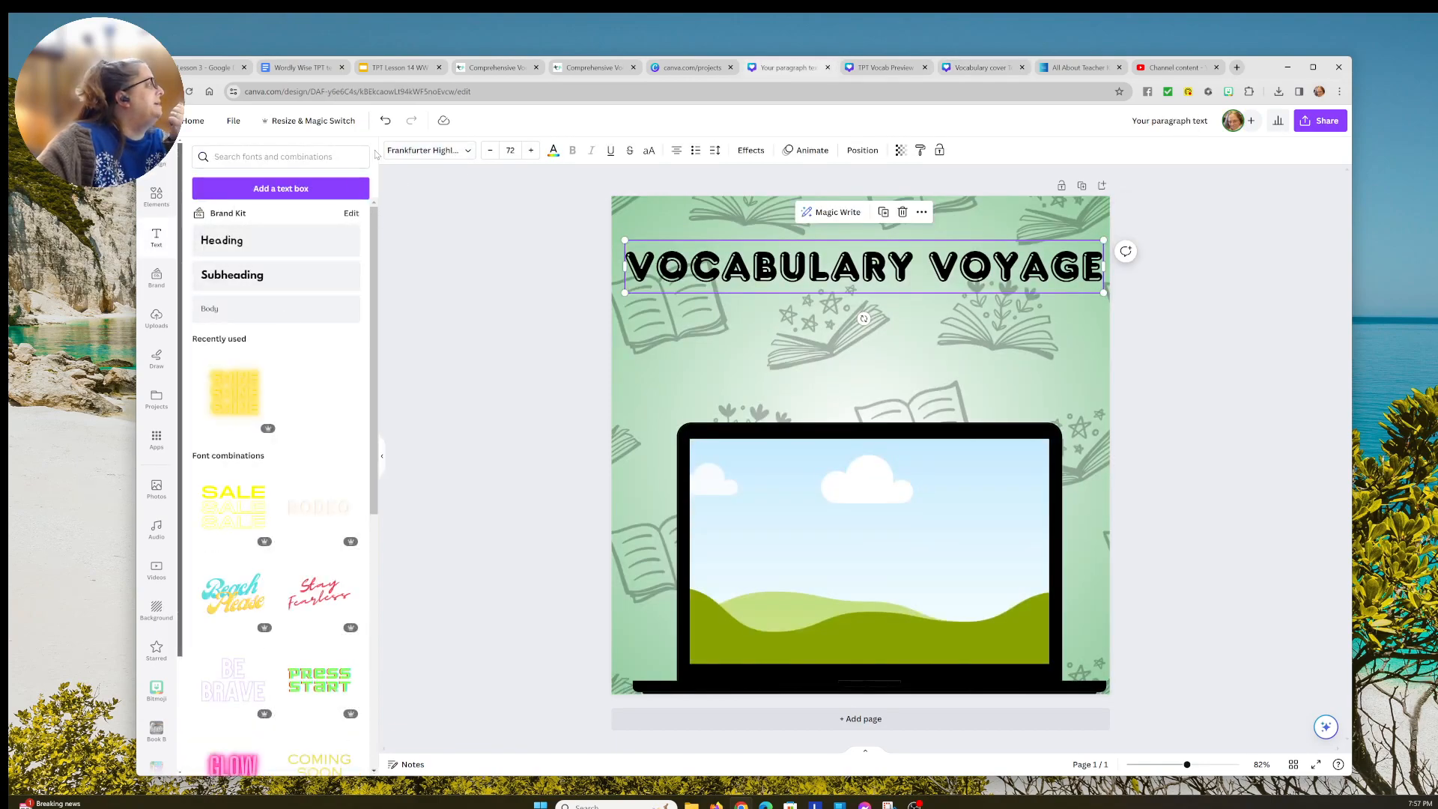
left_click(428, 151)
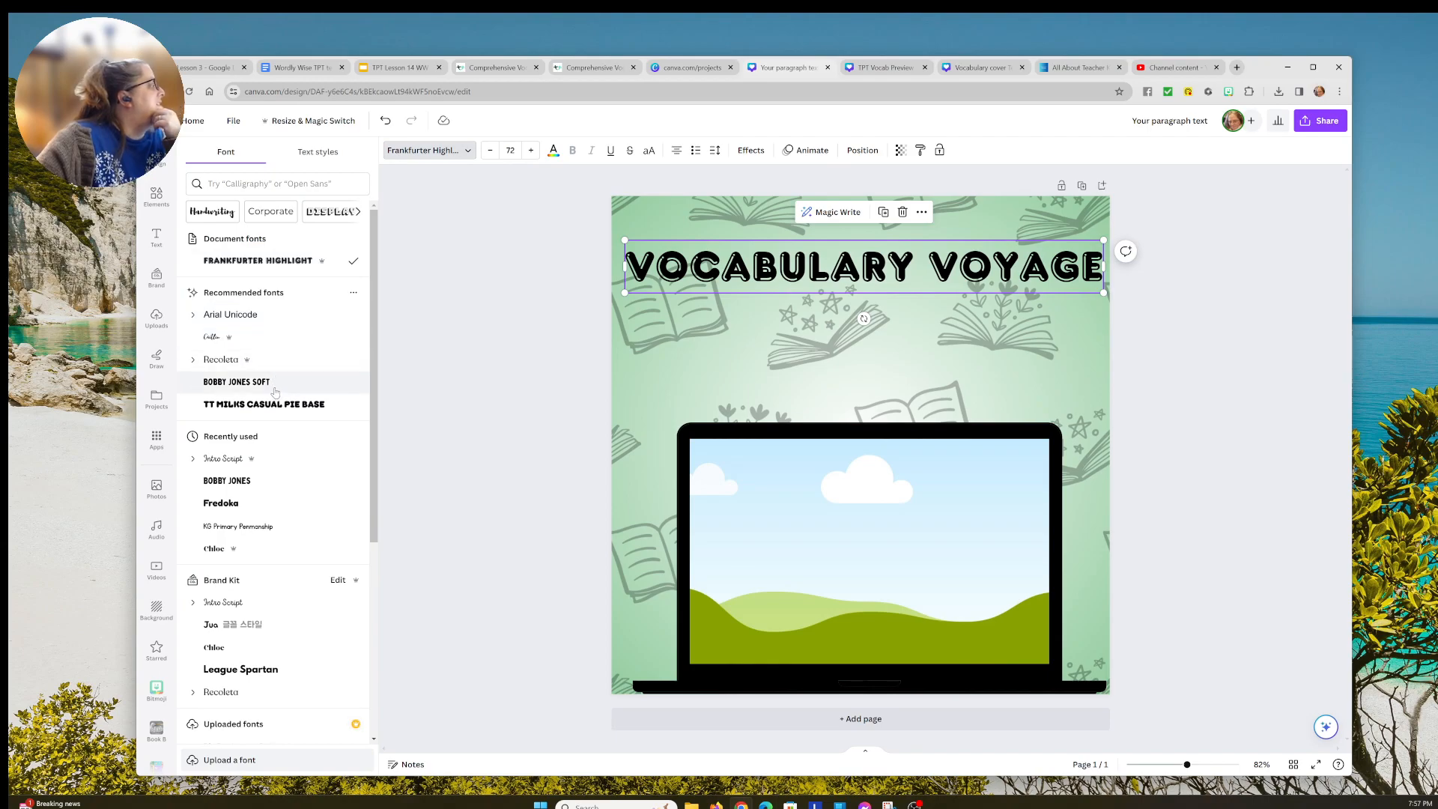
scroll(262, 387, "down", 3)
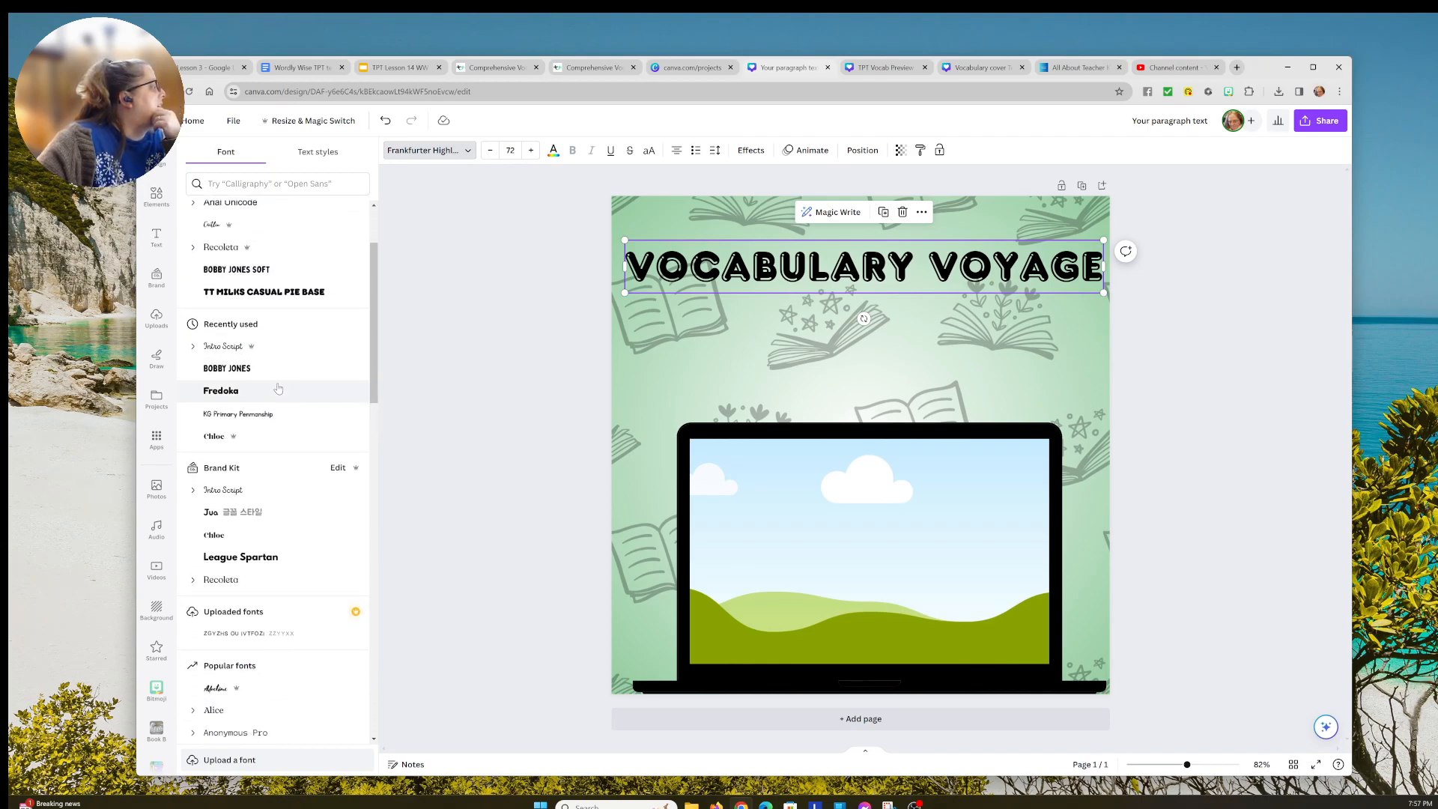
left_click(250, 445)
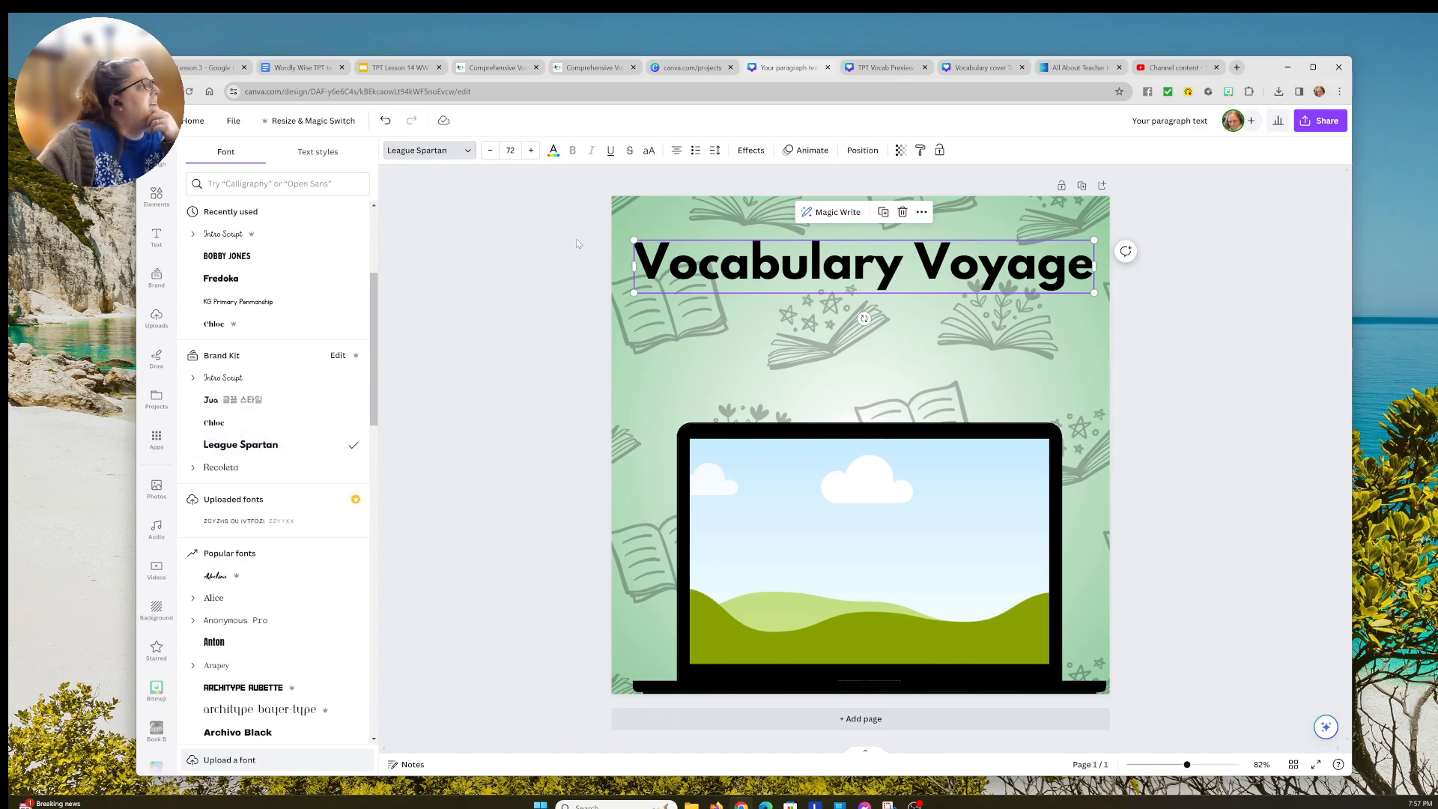
Step: Break the title onto two lines before "Voyage" and move it to the page's upper-right corner
left_click(914, 268)
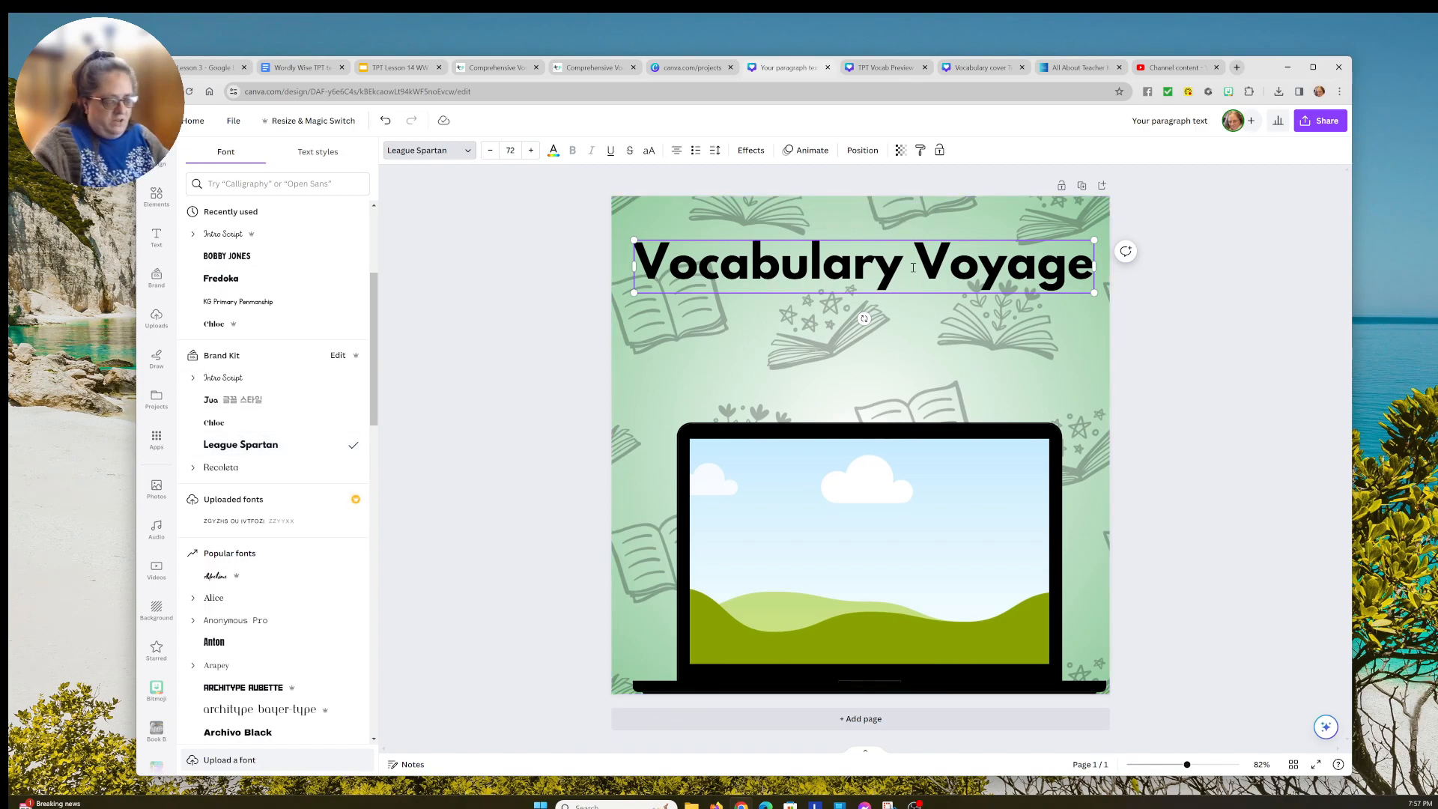
key("Return")
left_click(721, 252)
left_click_drag(813, 272, 884, 249)
left_click_drag(894, 245, 909, 238)
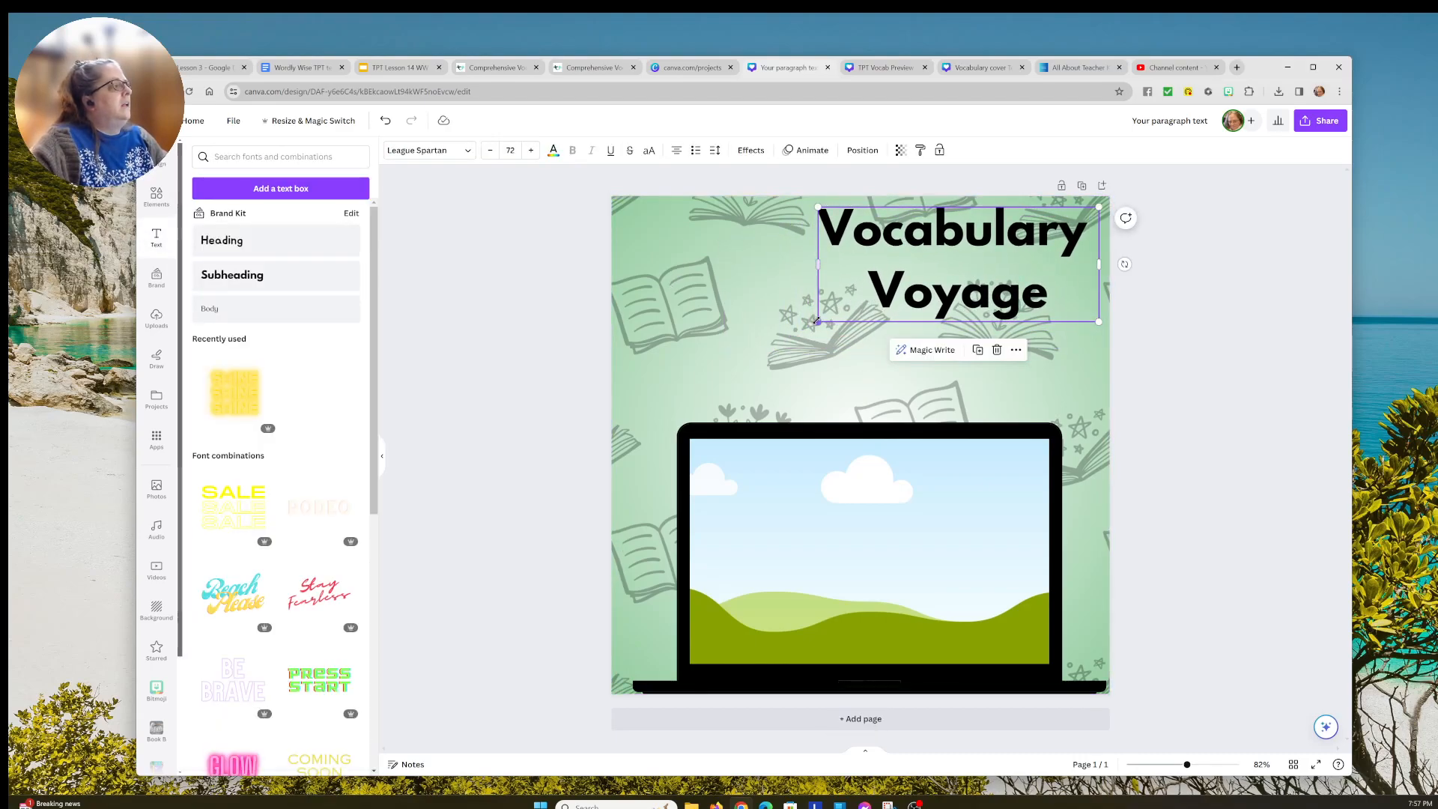
Step: Scale the two-line title up to a font size of about 85.5, leaving room for a logo beside it
left_click_drag(818, 321, 730, 381)
left_click(663, 387)
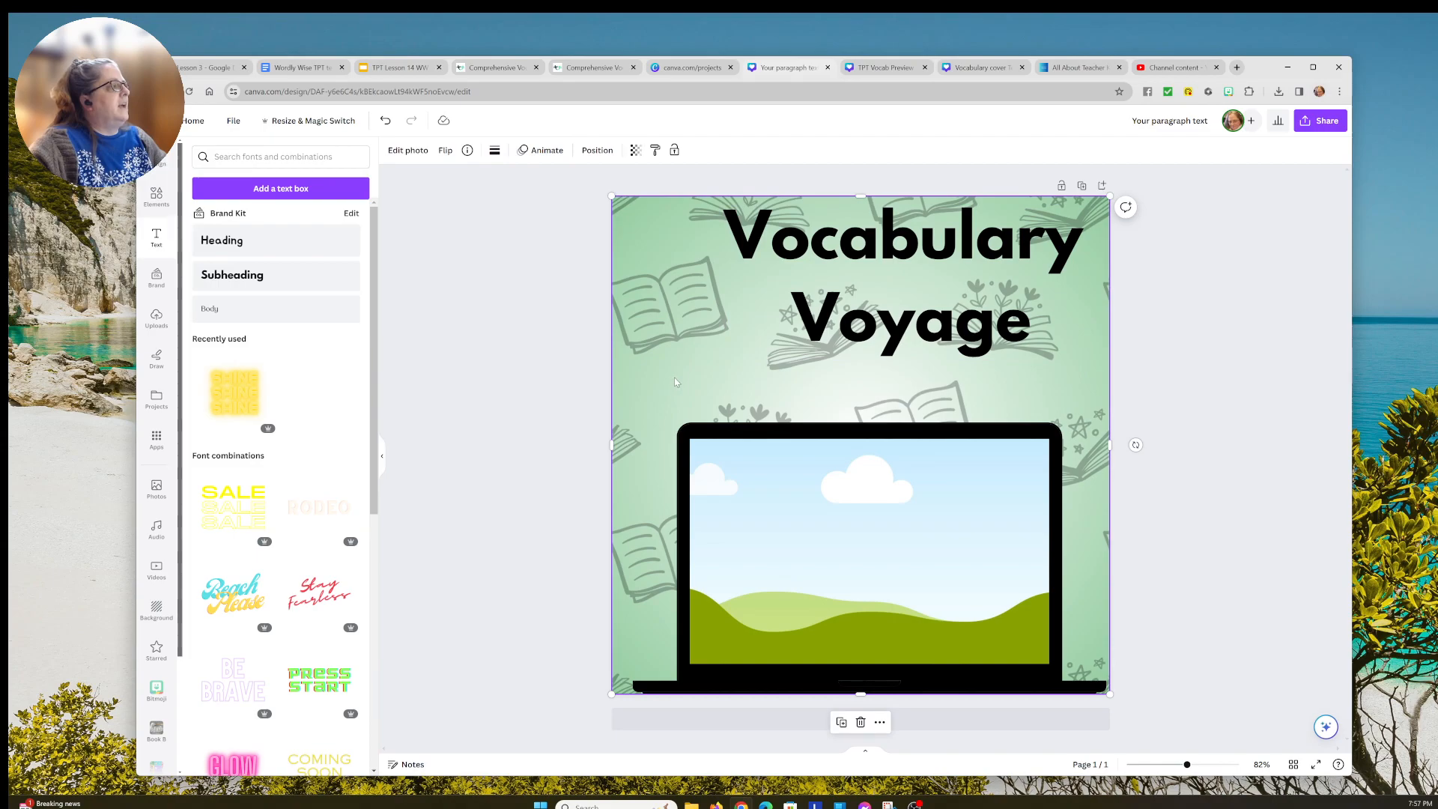
left_click(811, 302)
left_click_drag(723, 361, 764, 342)
left_click(658, 221)
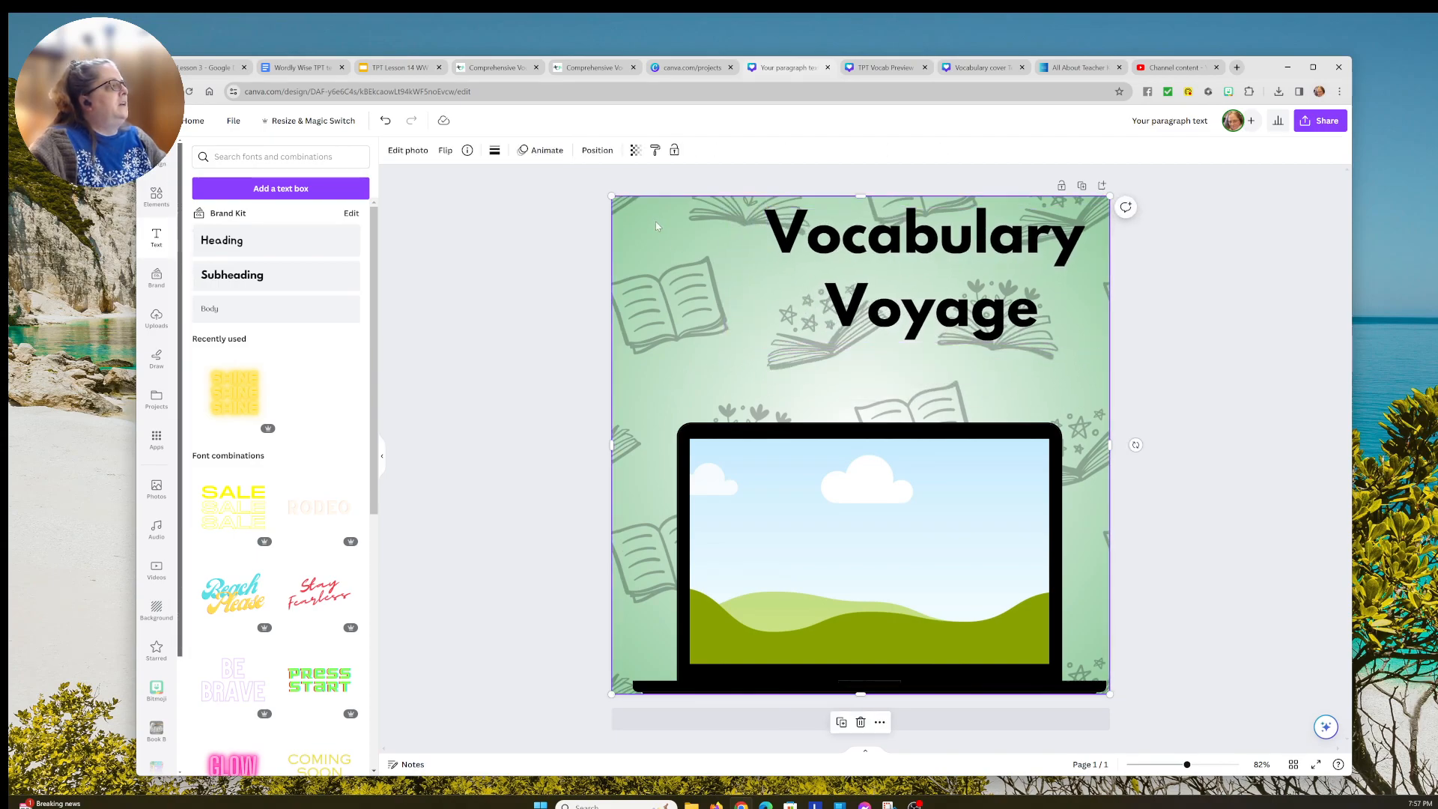
Step: Apply the Shadow text effect to the "Vocabulary Voyage" title
left_click(886, 255)
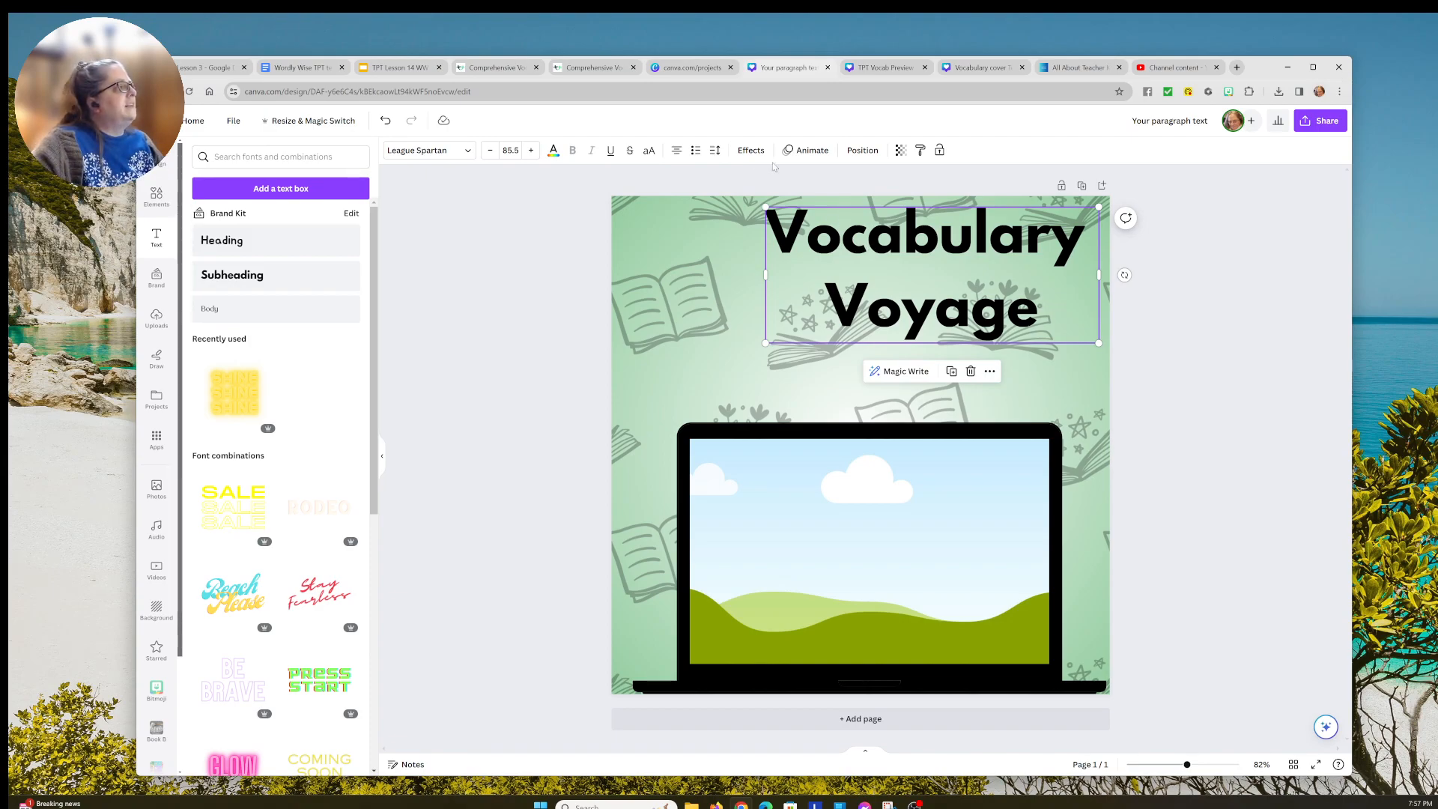
left_click(751, 150)
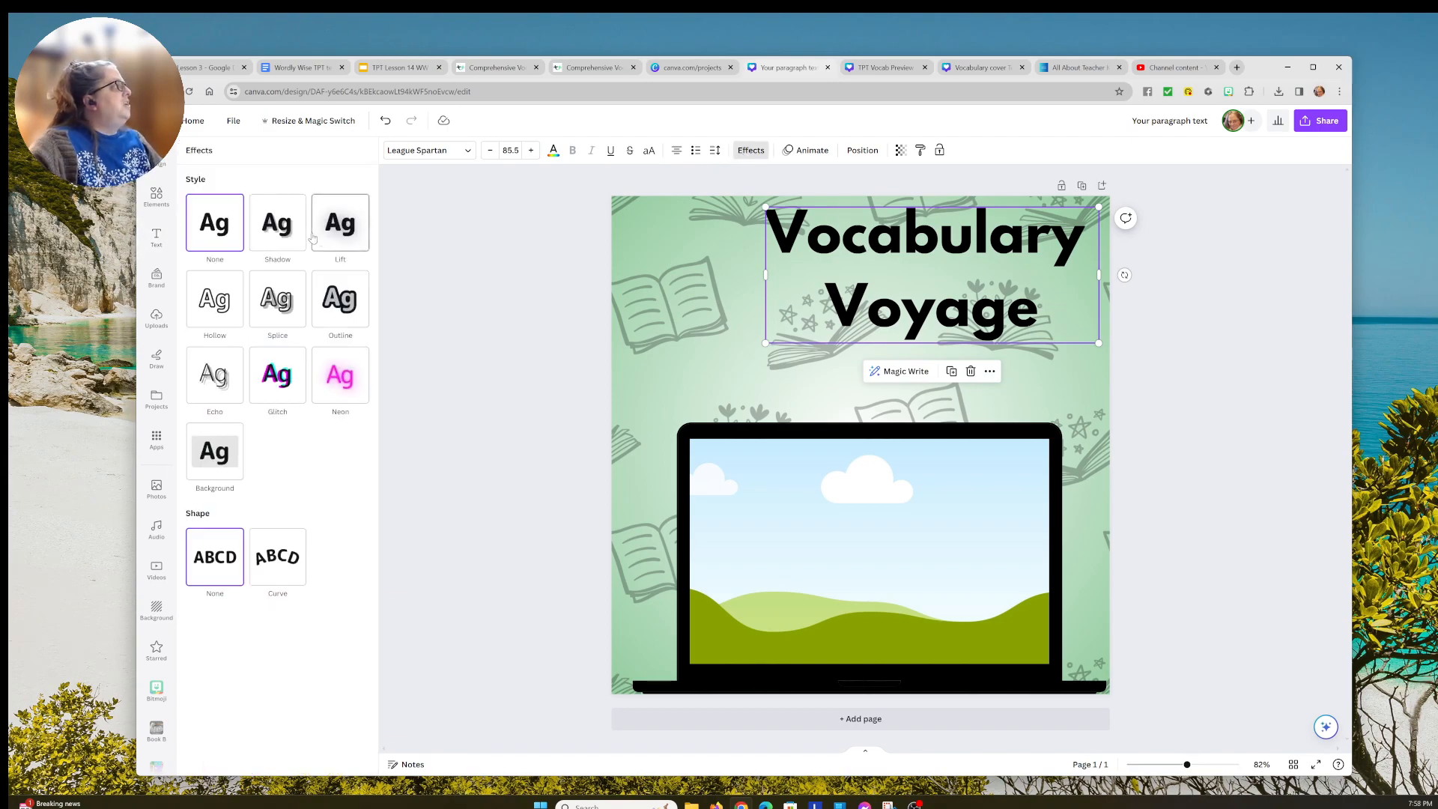
left_click(272, 227)
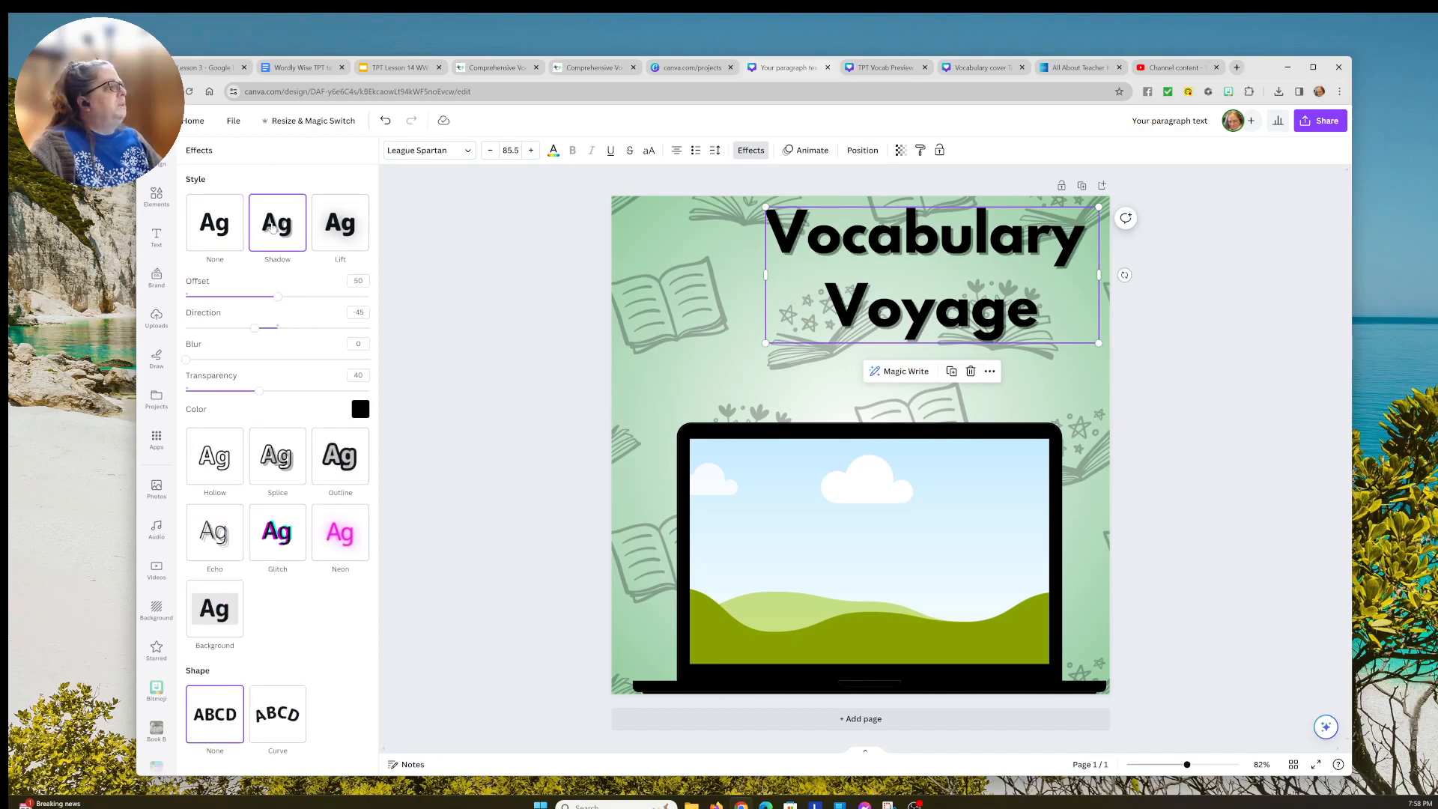
Step: Try white, dark blue, turquoise and pink for the title's shadow color, set it back to black and deselect the title
left_click(360, 408)
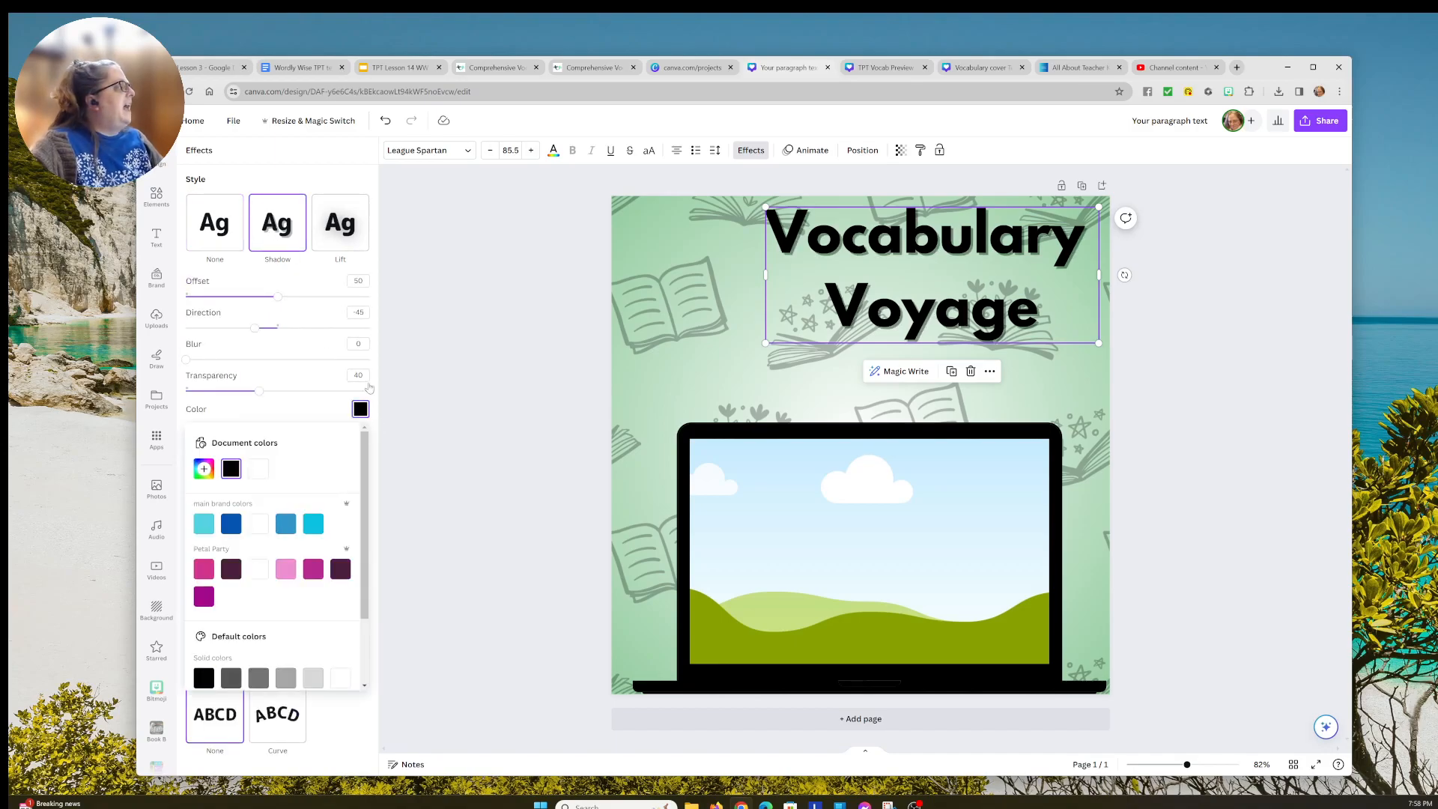
left_click(259, 525)
left_click(231, 524)
left_click(203, 524)
scroll(246, 564, "down", 1)
scroll(247, 564, "down", 1)
left_click(258, 617)
left_click(203, 589)
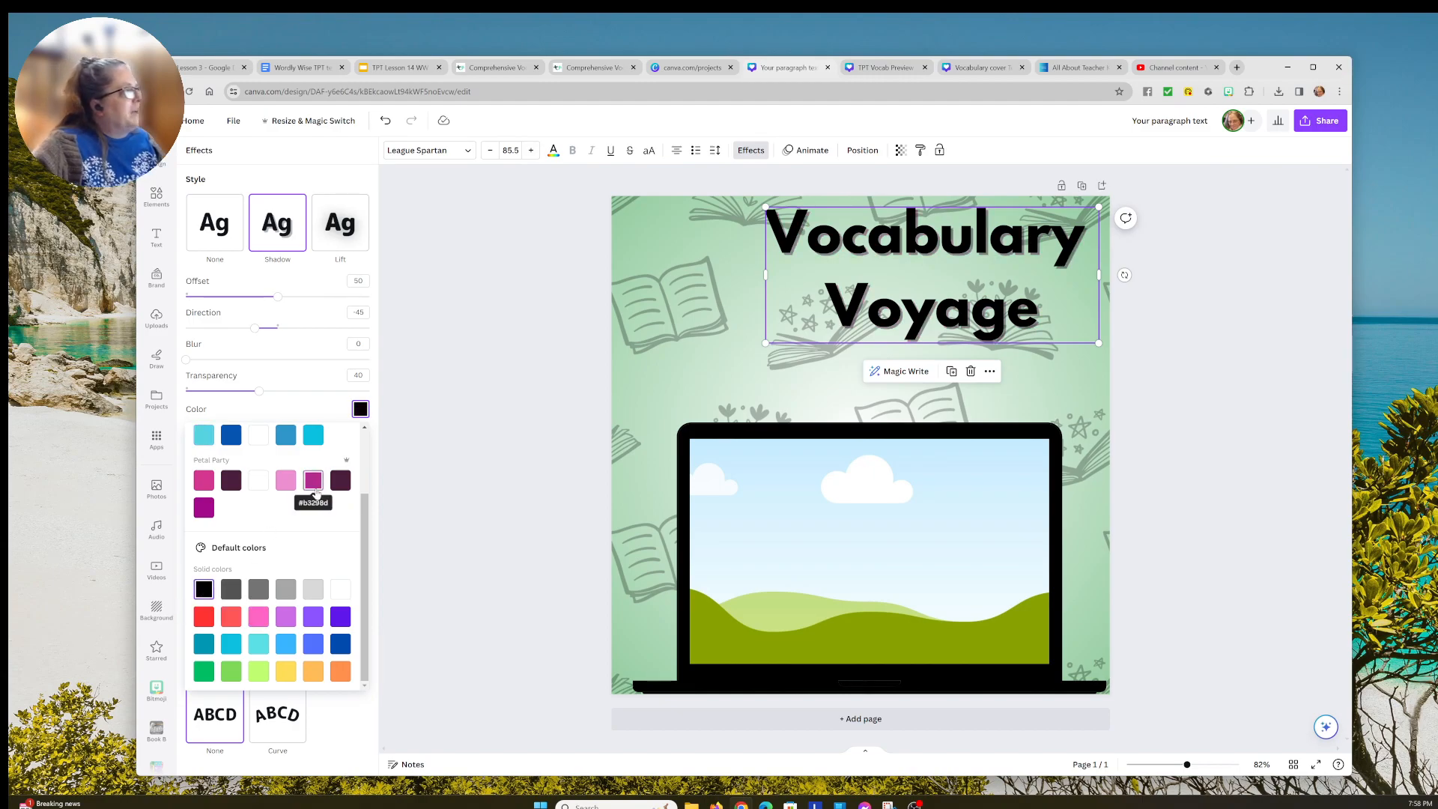
left_click(452, 340)
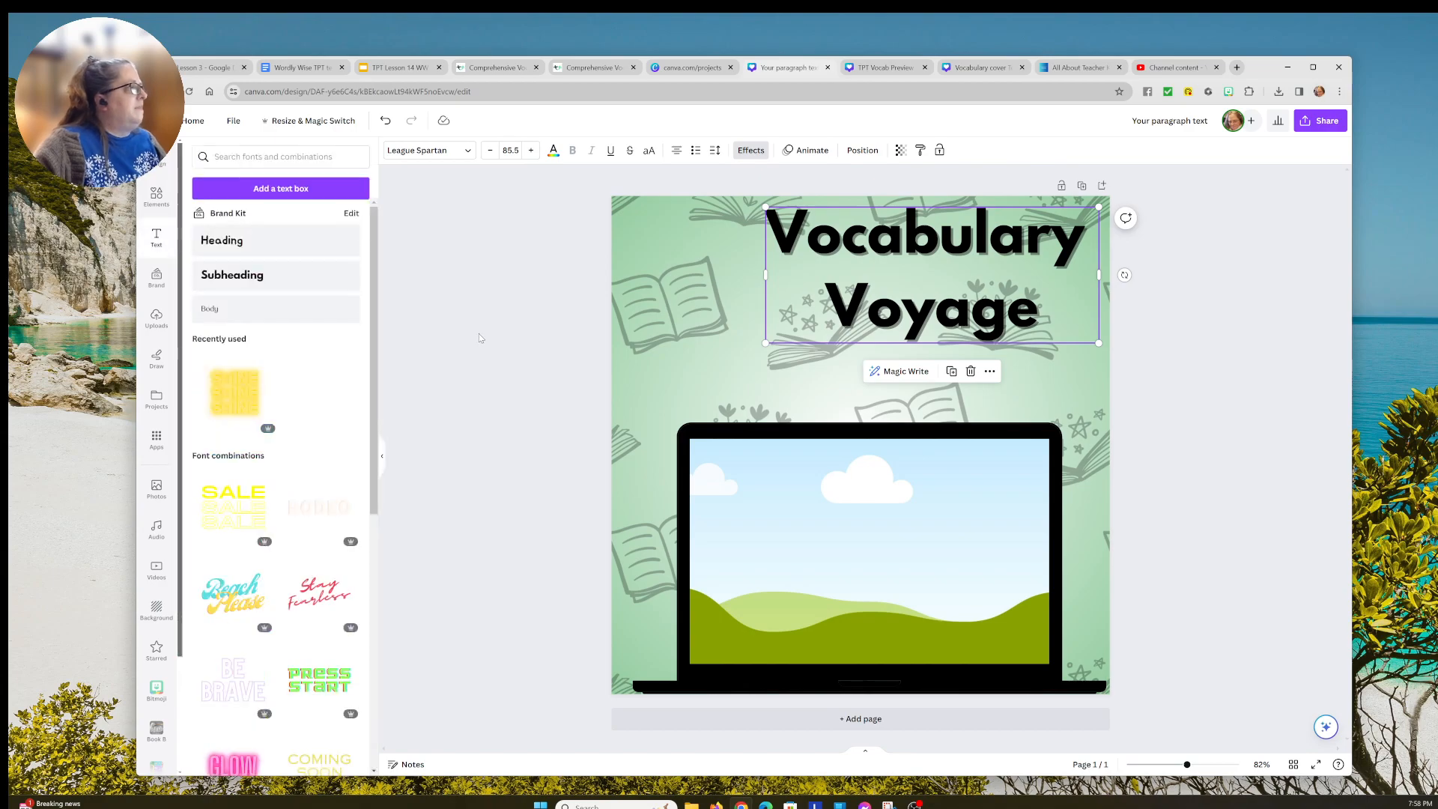
left_click(513, 331)
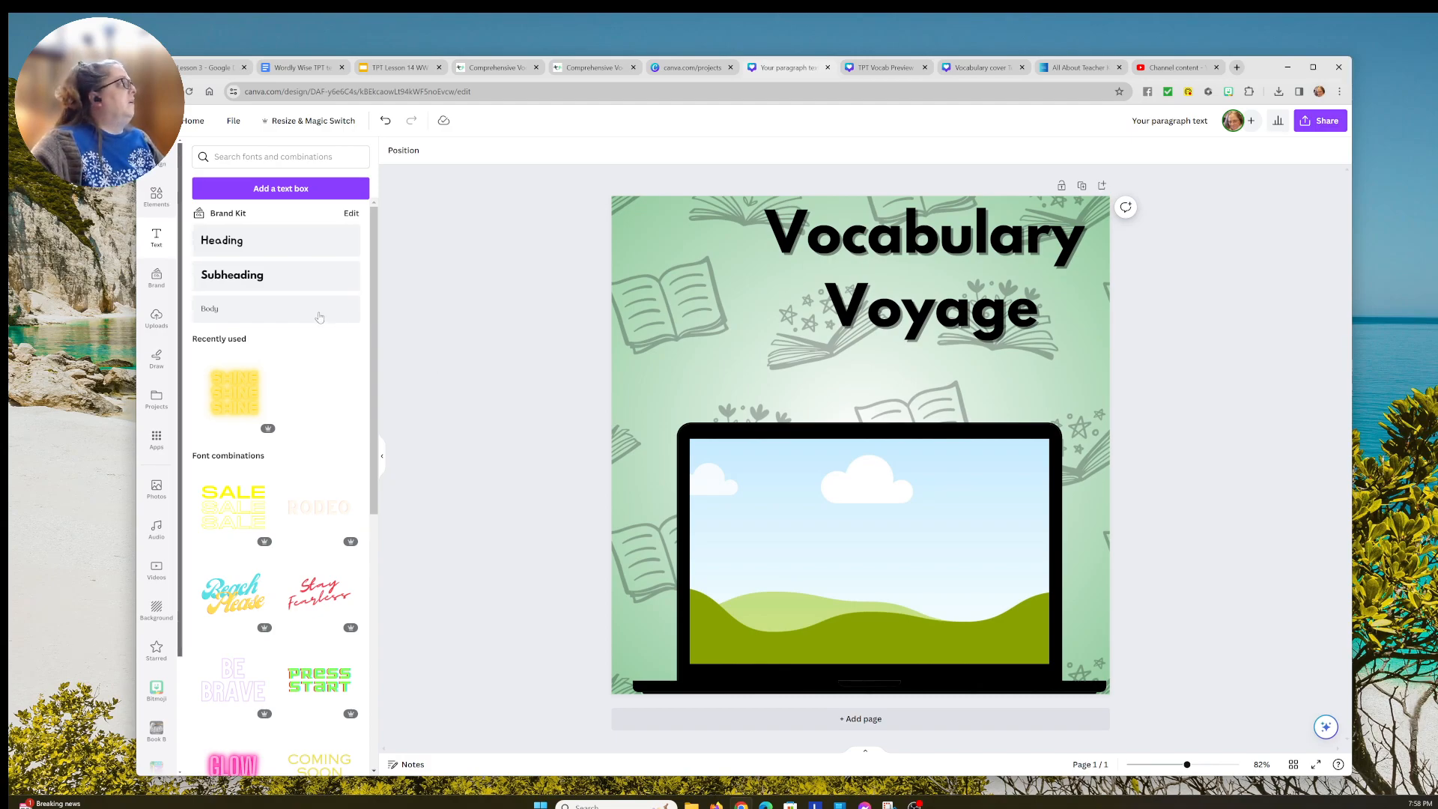
Step: Add the first circular portrait logo from the Brand Kit and shrink it into the page's upper-left corner beside the title
left_click(160, 280)
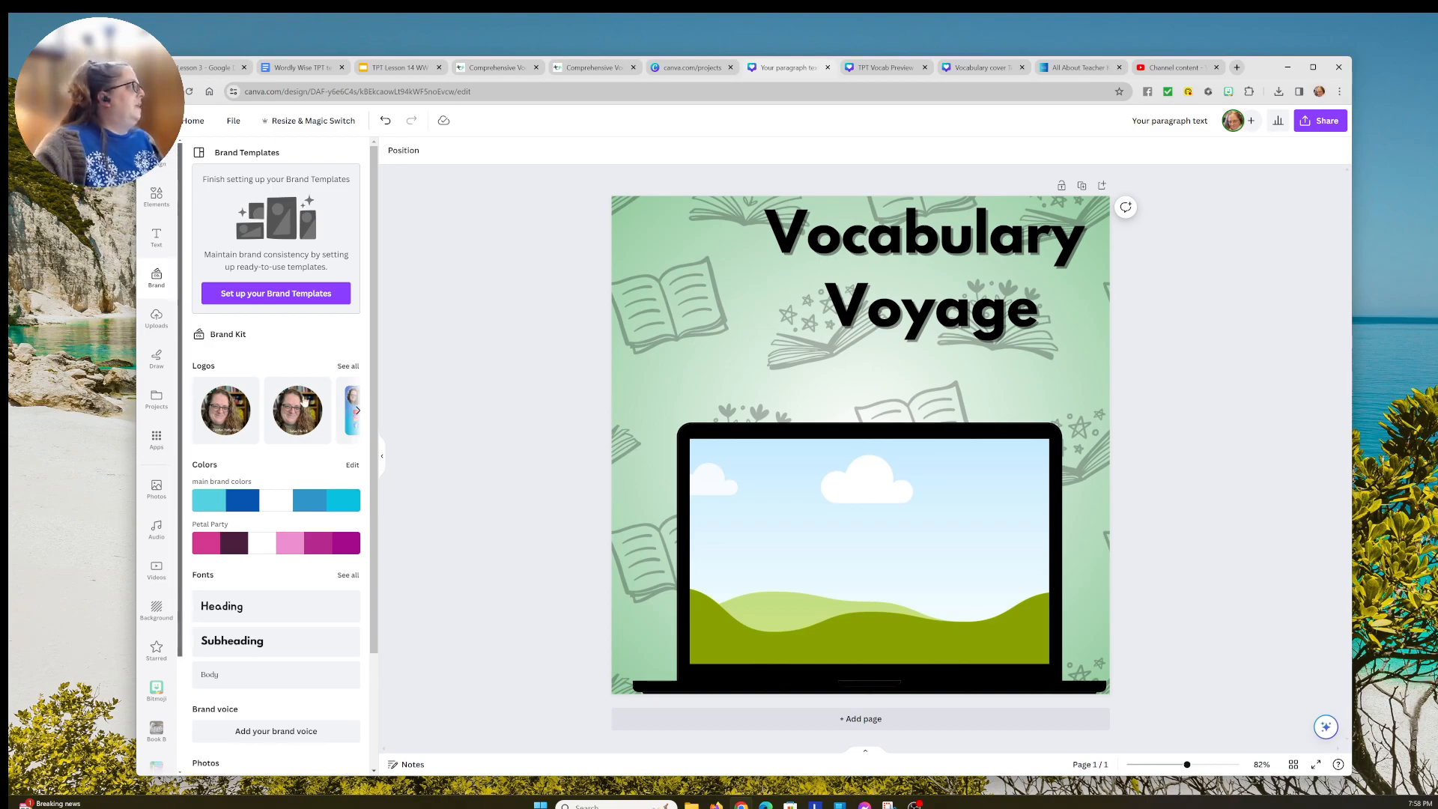
left_click(228, 413)
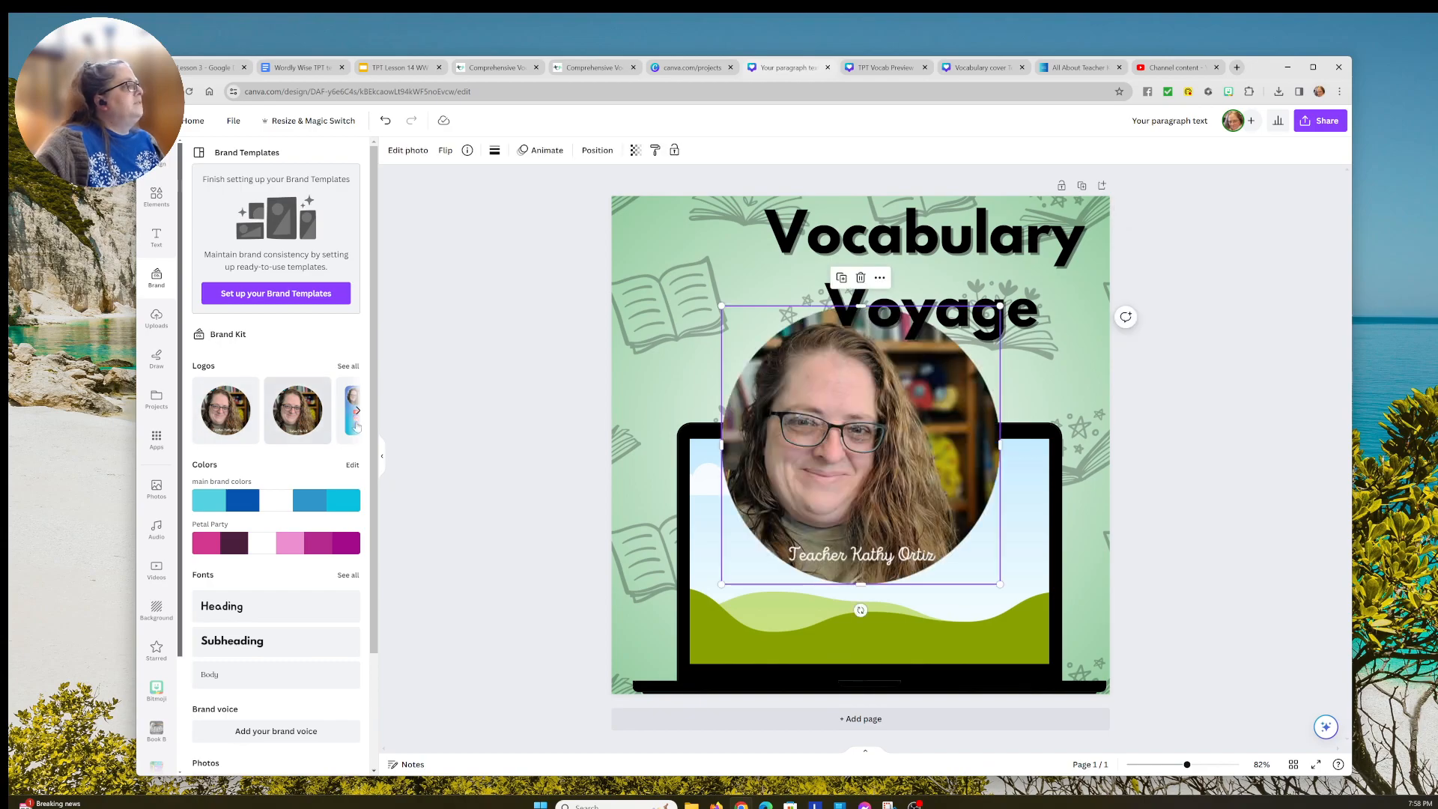
left_click(530, 323)
left_click_drag(778, 380, 663, 260)
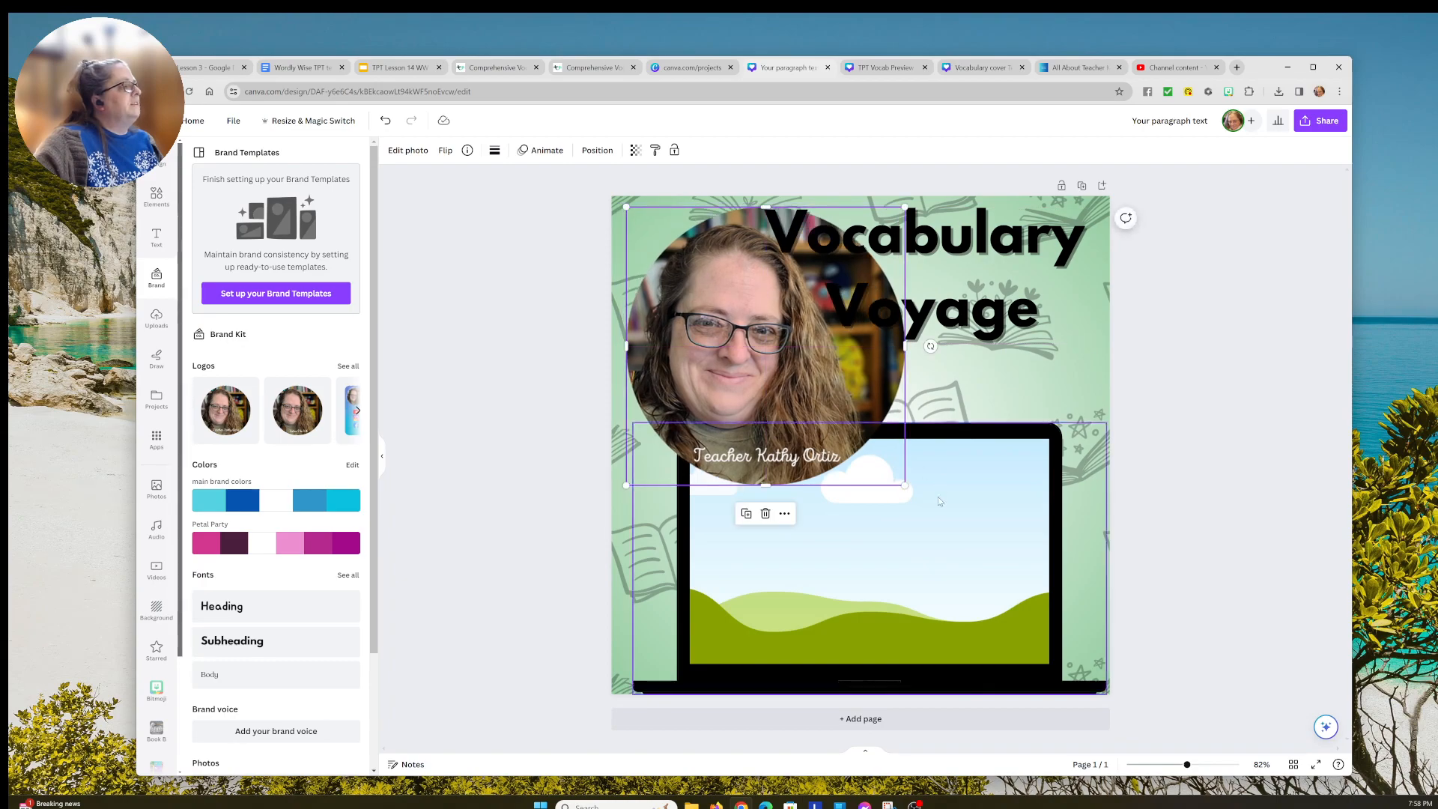
left_click_drag(911, 494, 718, 305)
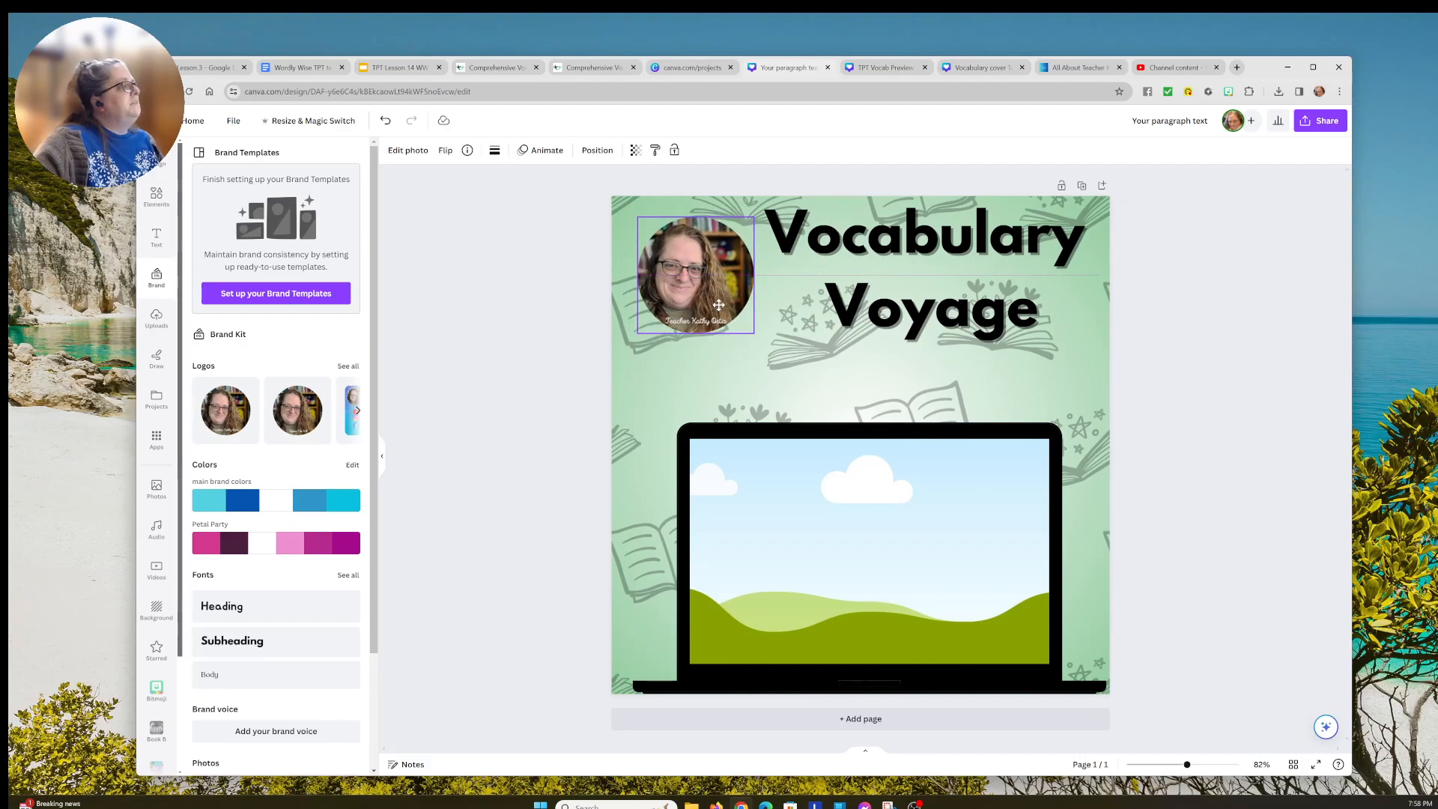
left_click(528, 332)
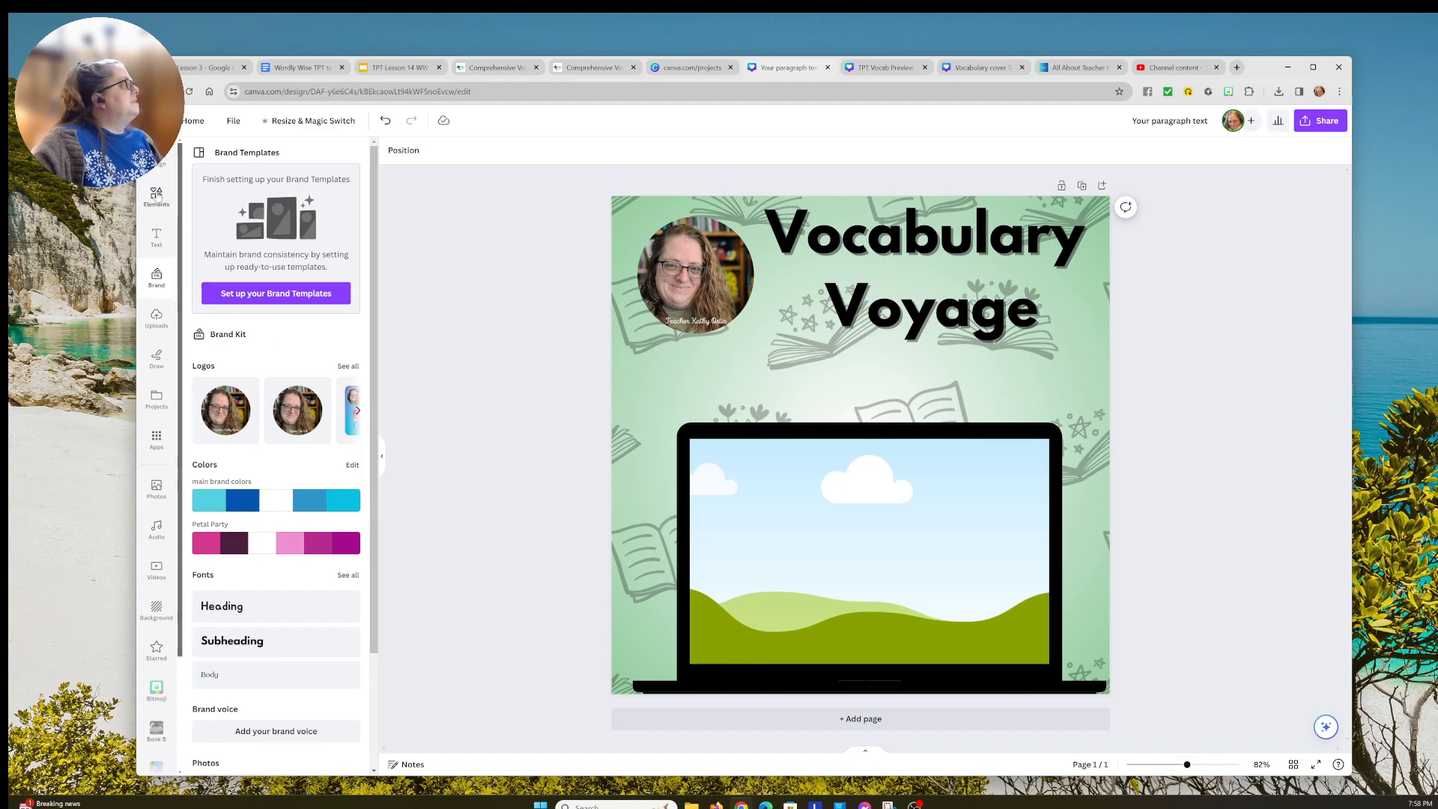
Step: Add a circle shape over the portrait logo and size it slightly larger than the logo
left_click(156, 196)
scroll(290, 246, "up", 5)
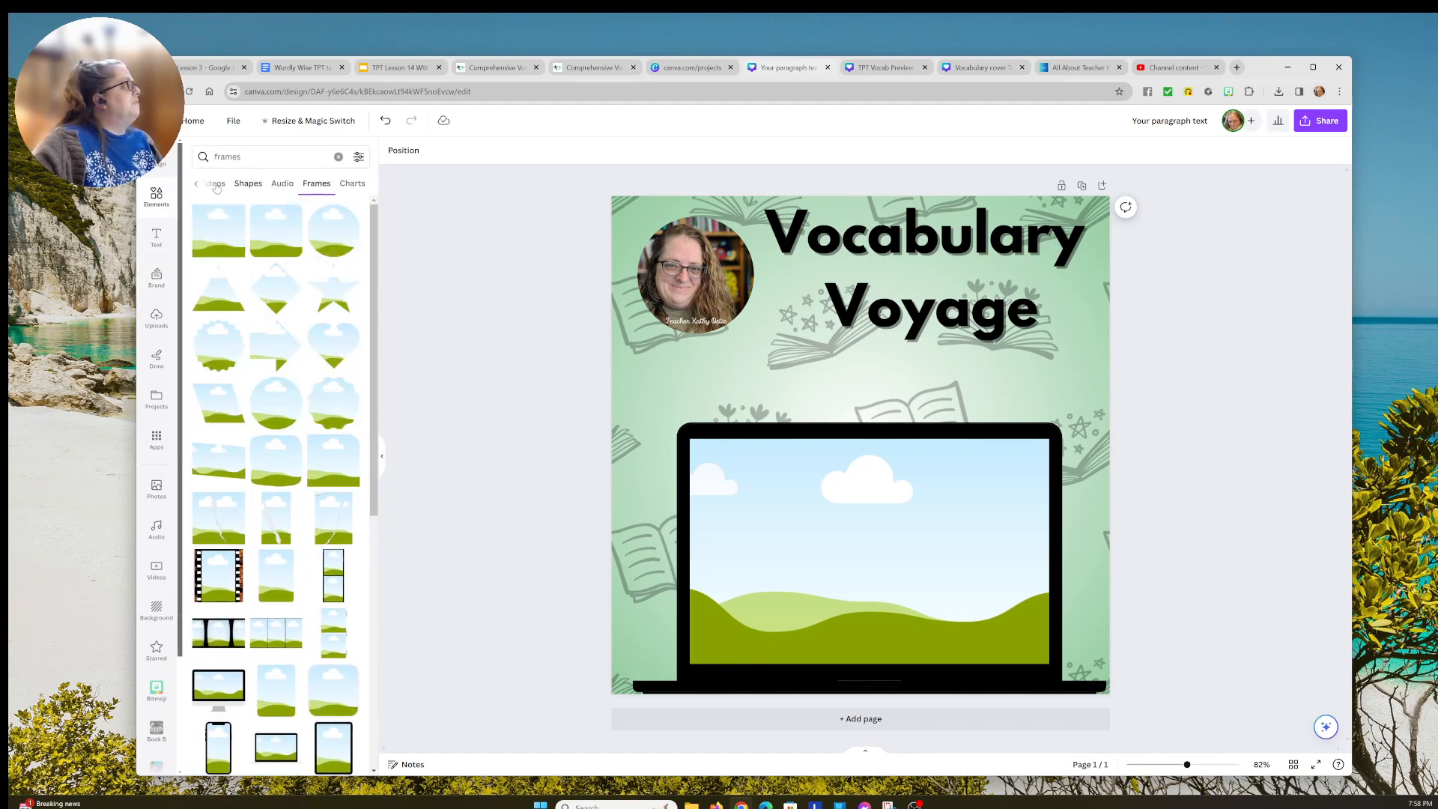
left_click(339, 156)
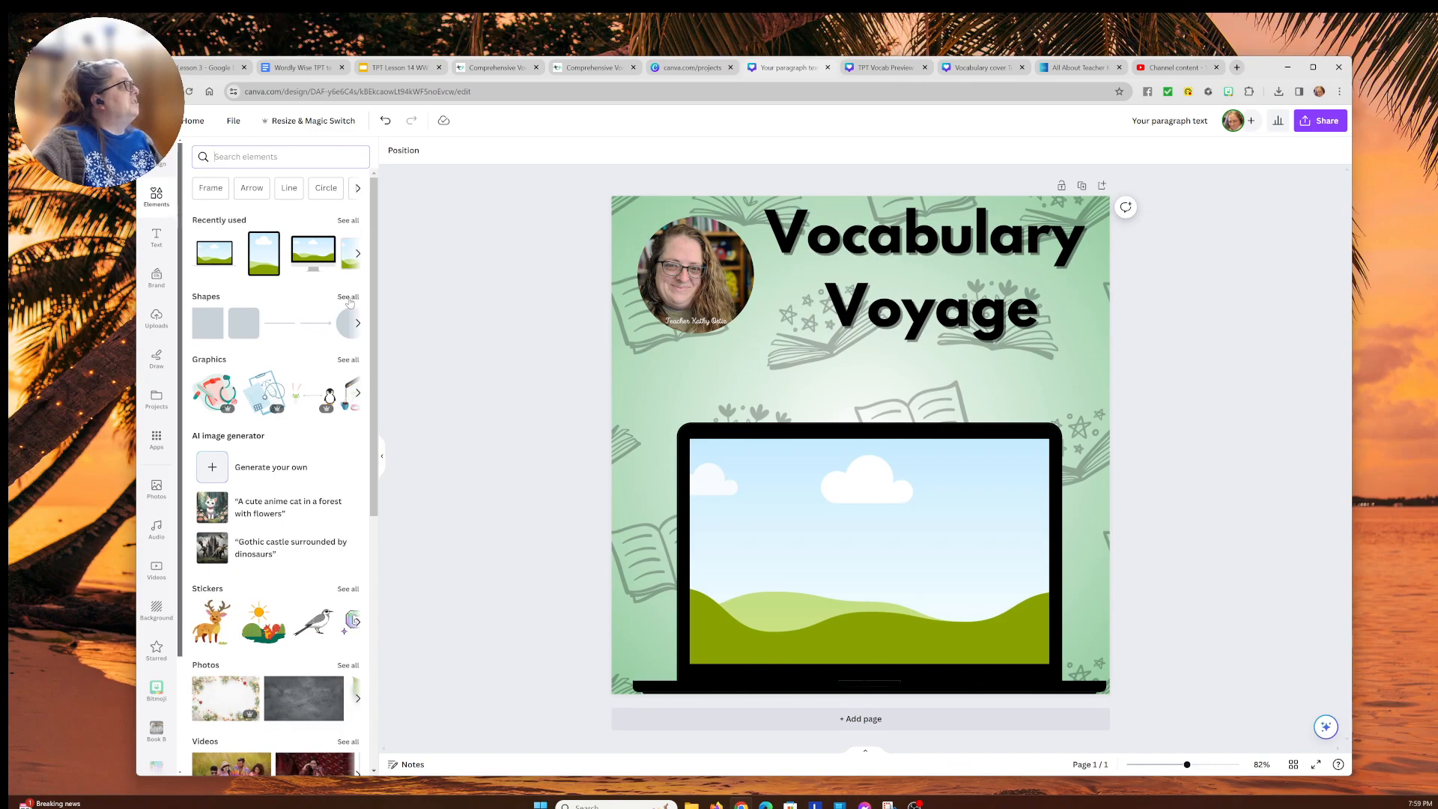
left_click(348, 298)
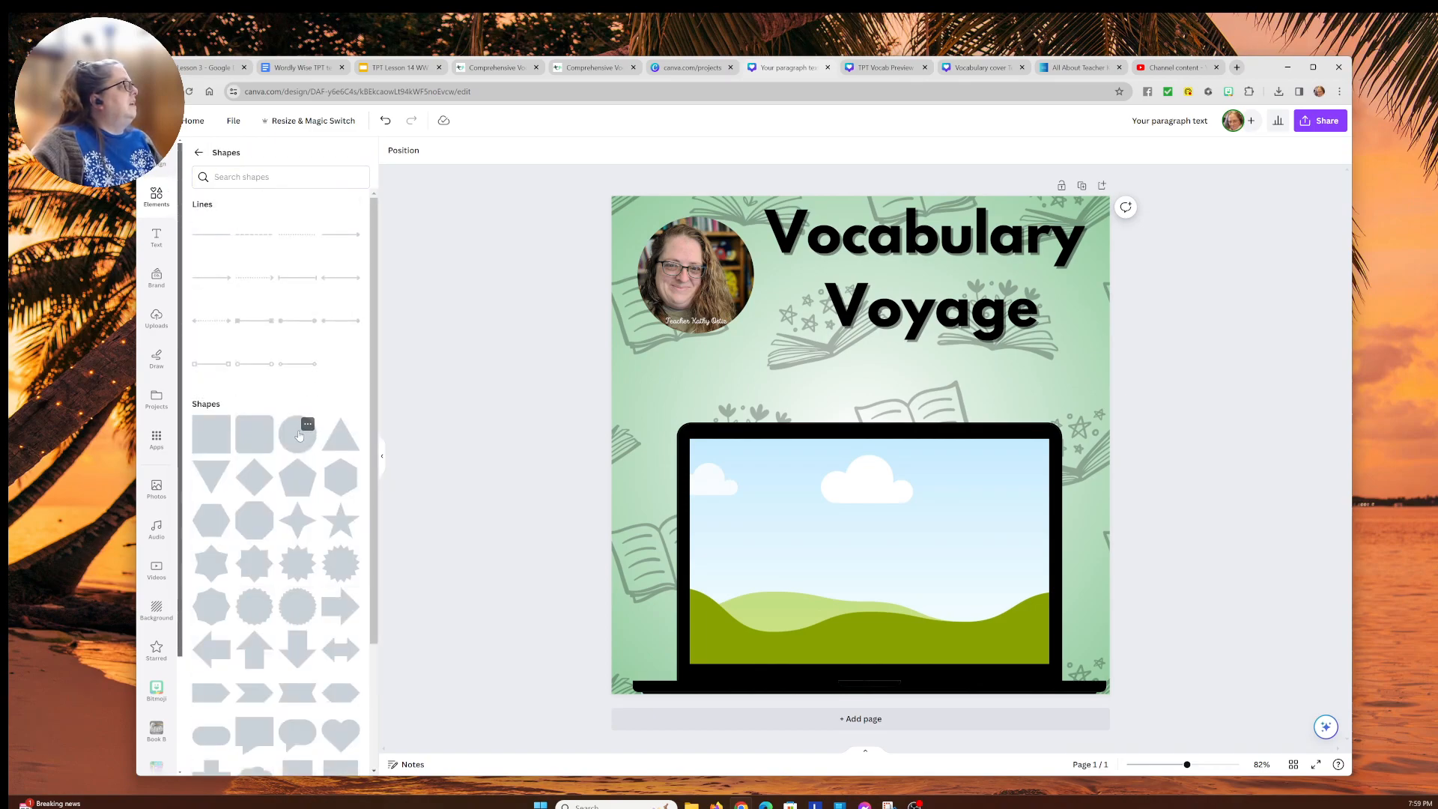
left_click(297, 434)
left_click_drag(825, 427, 695, 255)
mouse_move(775, 353)
left_mouse_down()
mouse_move(748, 331)
mouse_move(758, 342)
left_mouse_up()
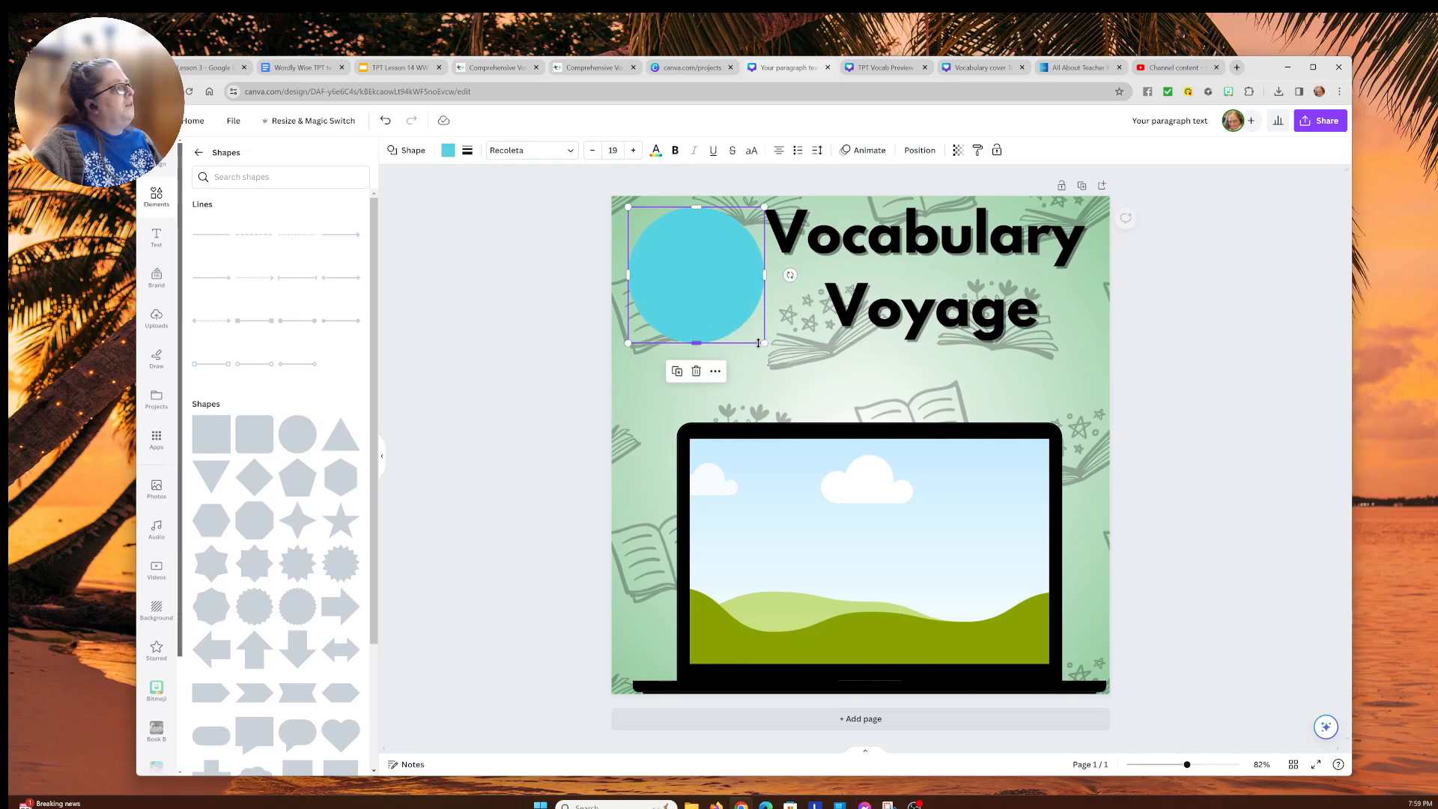
Step: Give the circle no fill and a solid black border with a weight of 11
left_click(448, 152)
left_click(228, 218)
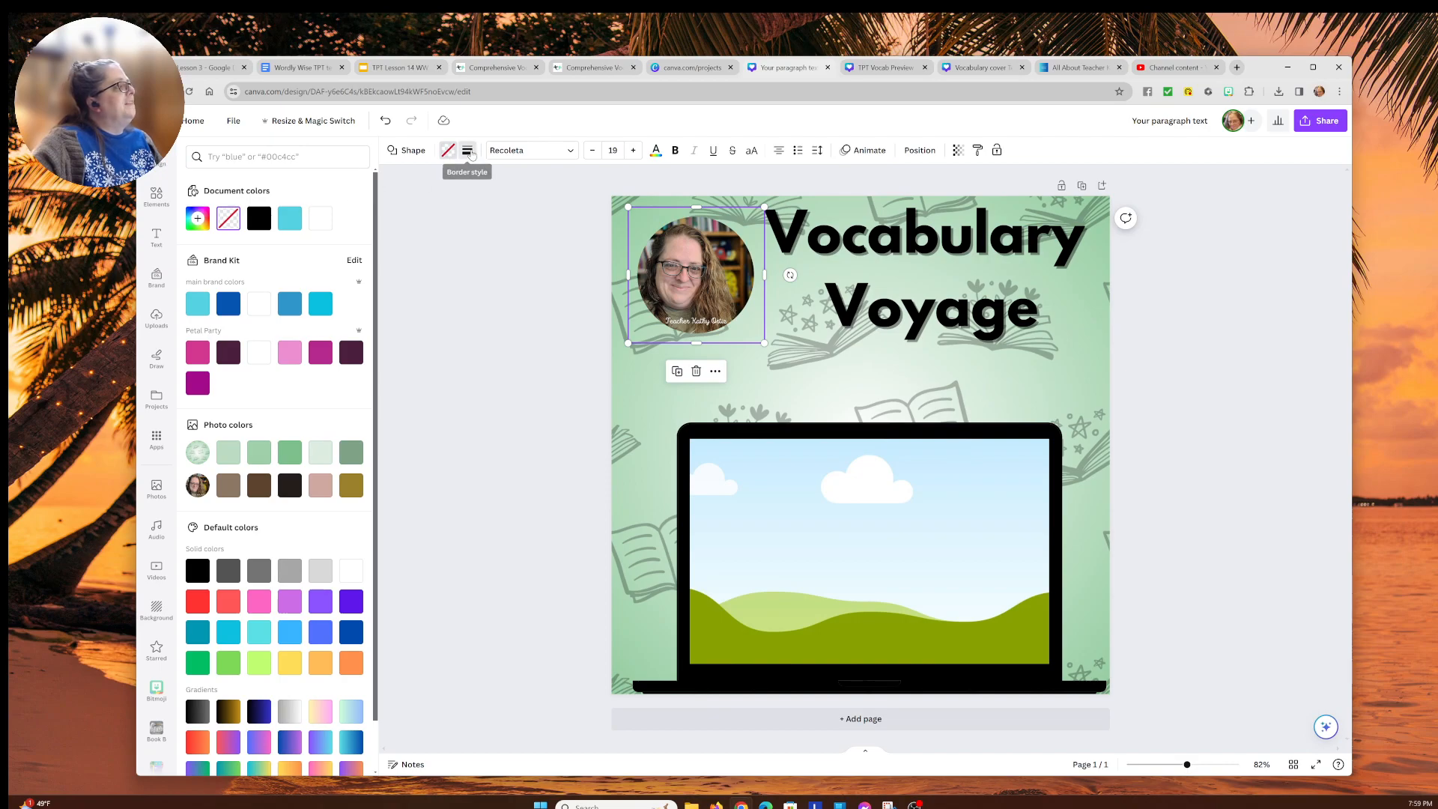
left_click(468, 151)
left_click(515, 186)
left_click_drag(467, 222, 486, 223)
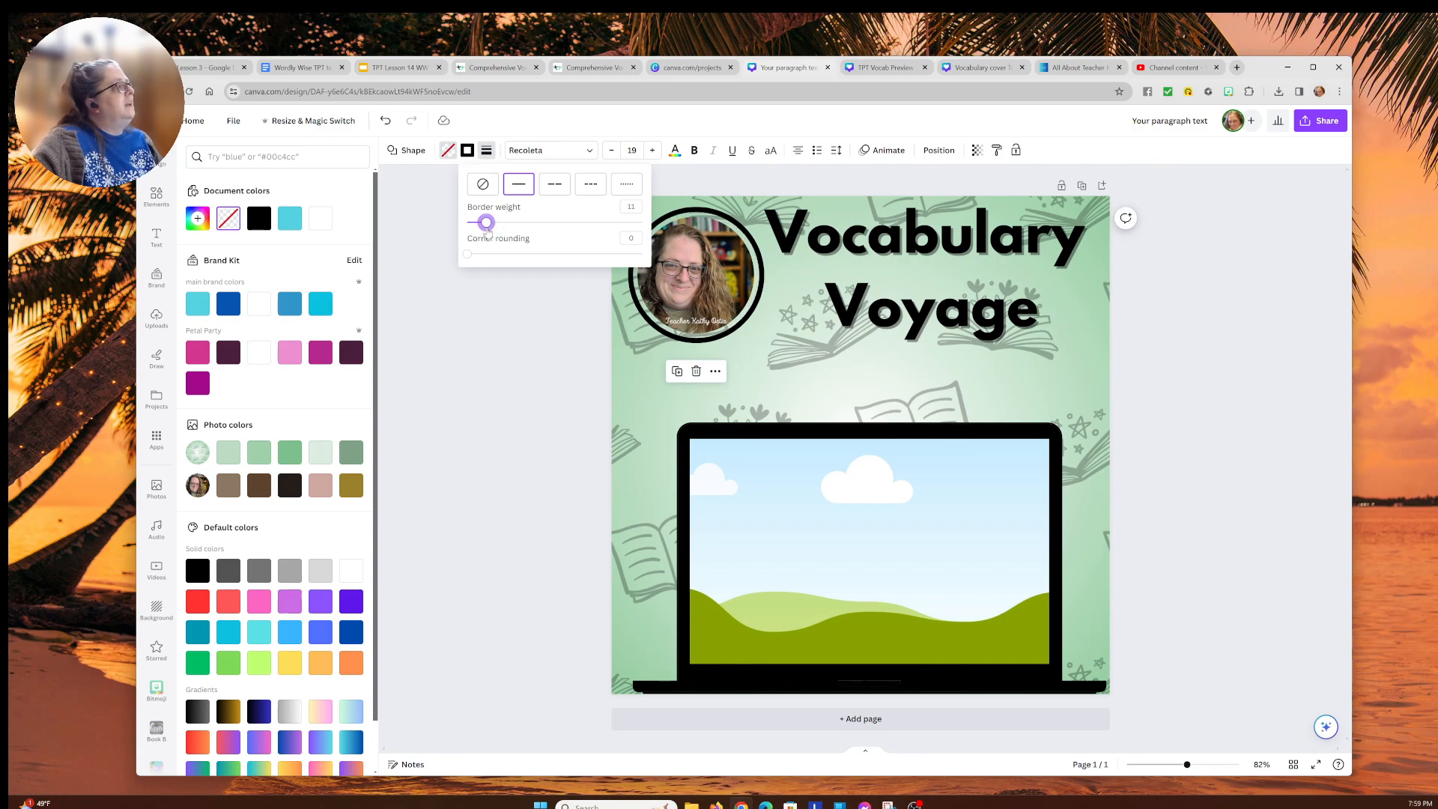
Step: Shrink the circle so its border fits tightly around the portrait logo, and deselect it
left_click(488, 337)
left_click_drag(629, 345, 634, 340)
left_click_drag(764, 206, 758, 214)
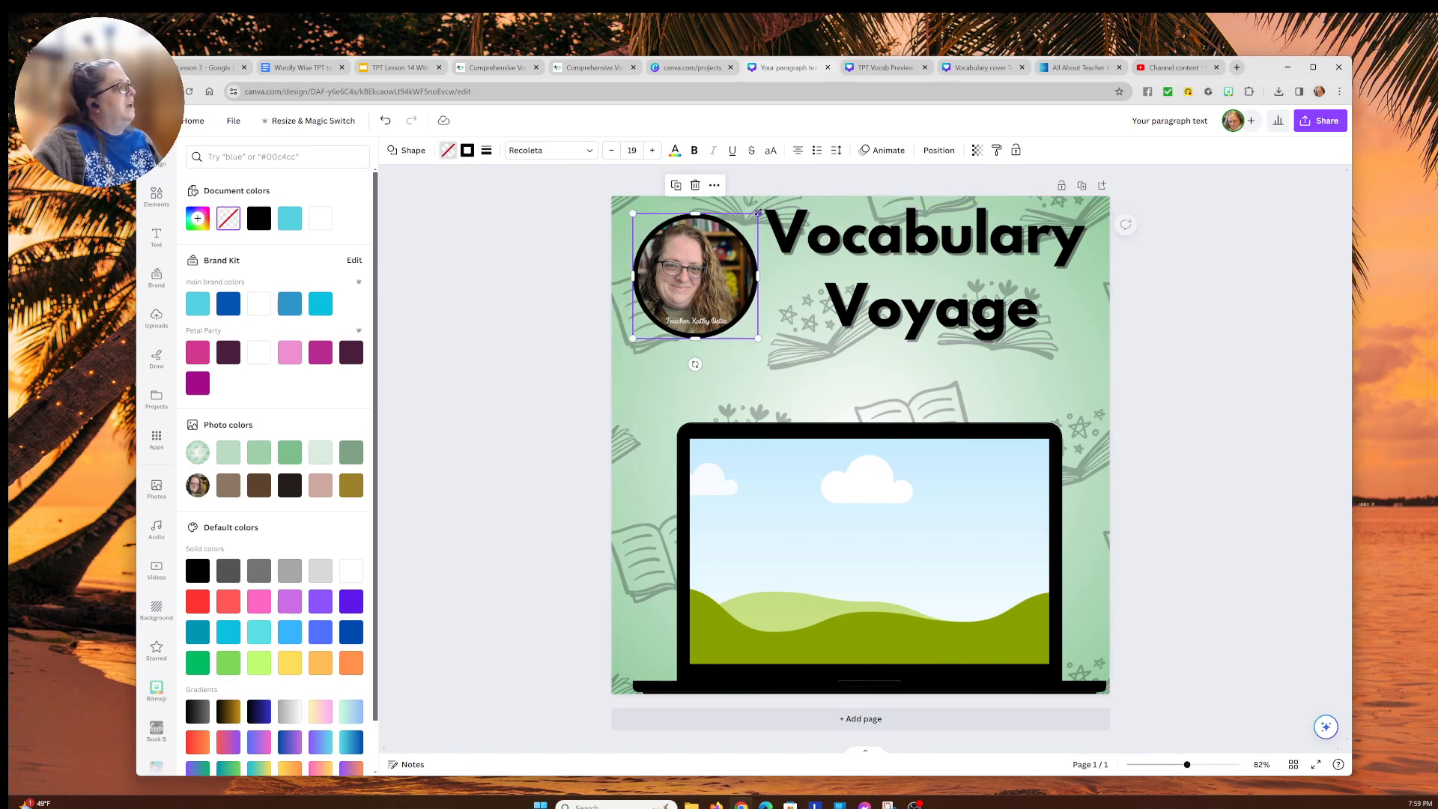
left_click(514, 281)
left_click(518, 300)
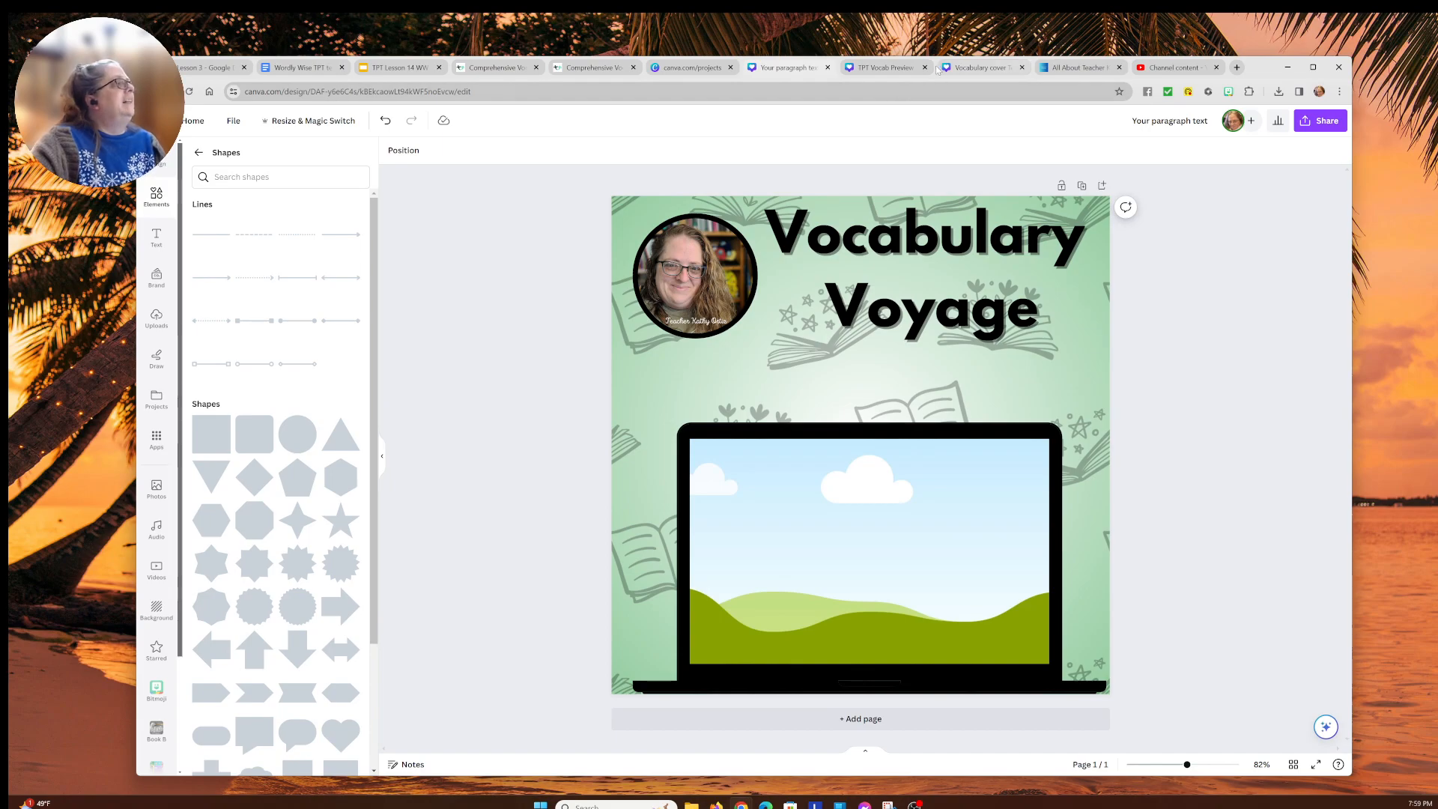
Step: Compare the design with the vocabulary cover template and return to the new cover
left_click(986, 69)
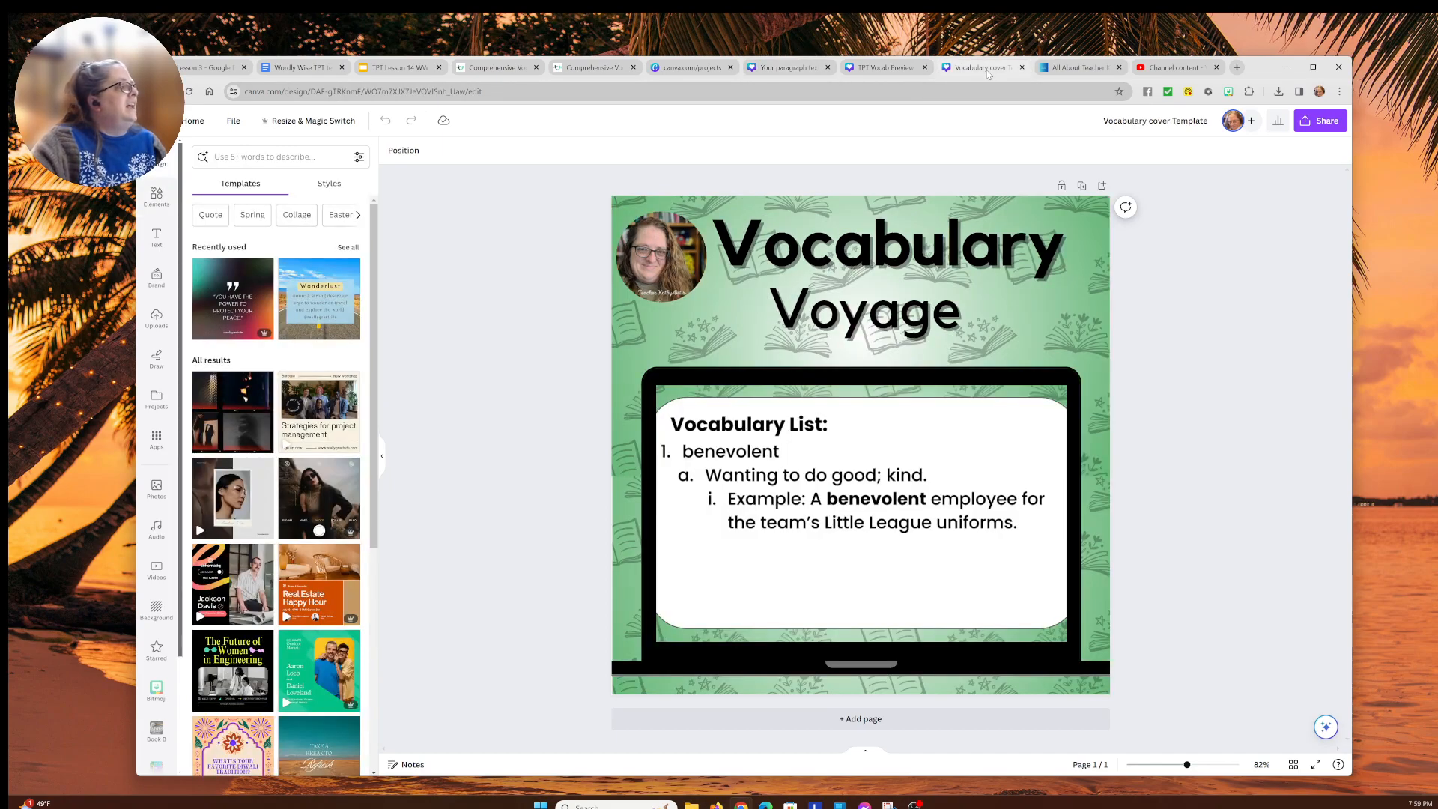
left_click(783, 69)
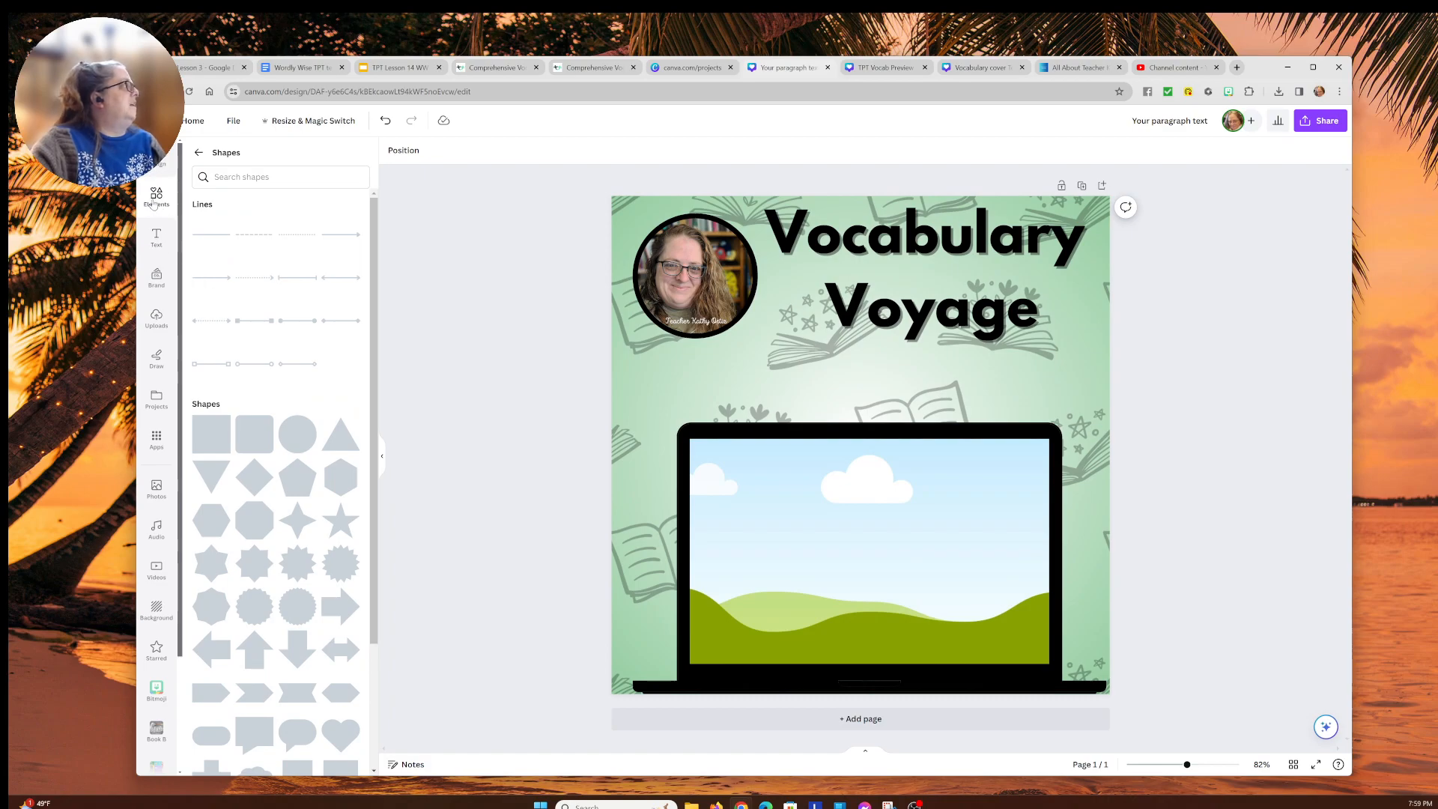
Step: Fill the laptop frame with the uploaded "Vocabulary List" slide image and compare the cover with the TPT Vocab Preview design
left_click(156, 317)
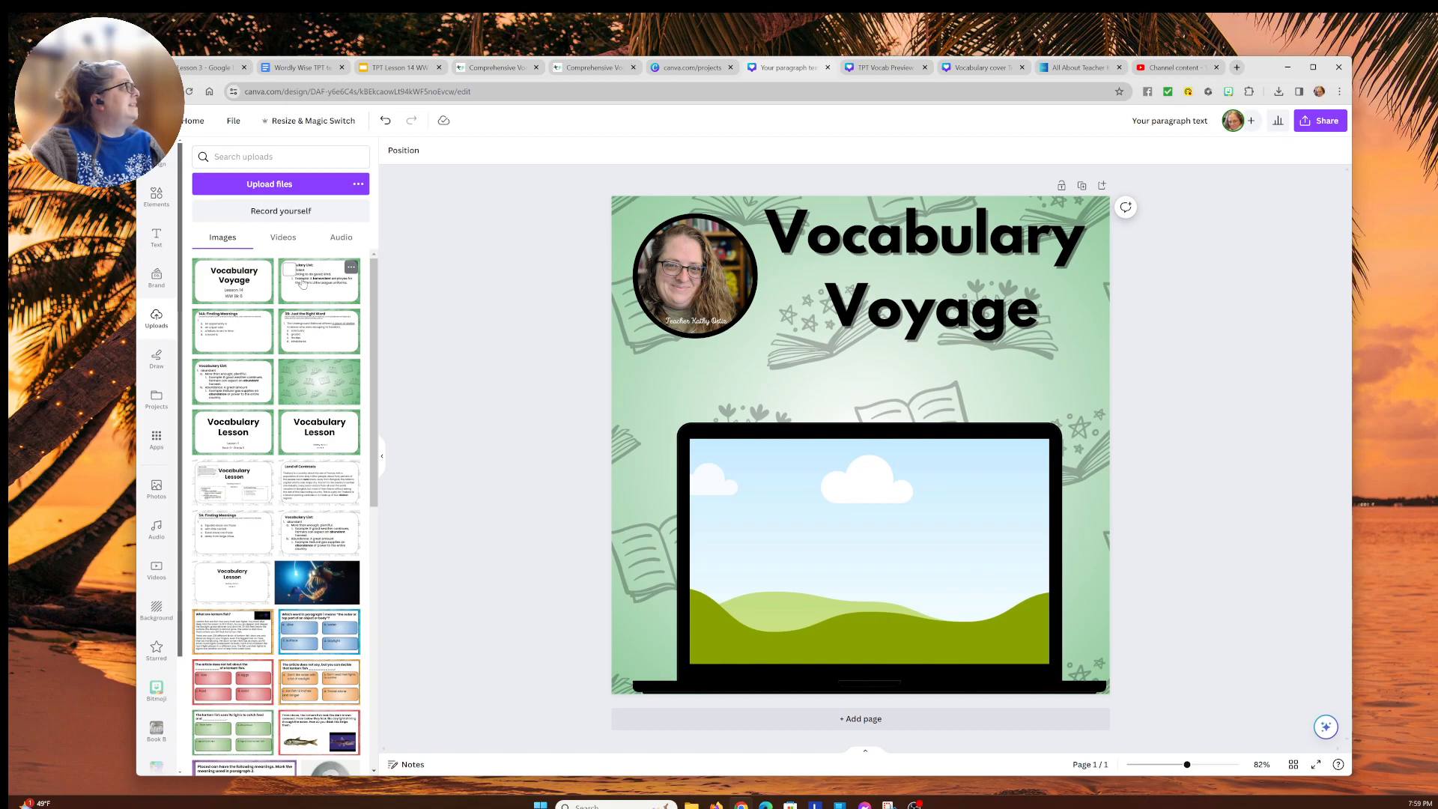
left_click_drag(311, 281, 747, 504)
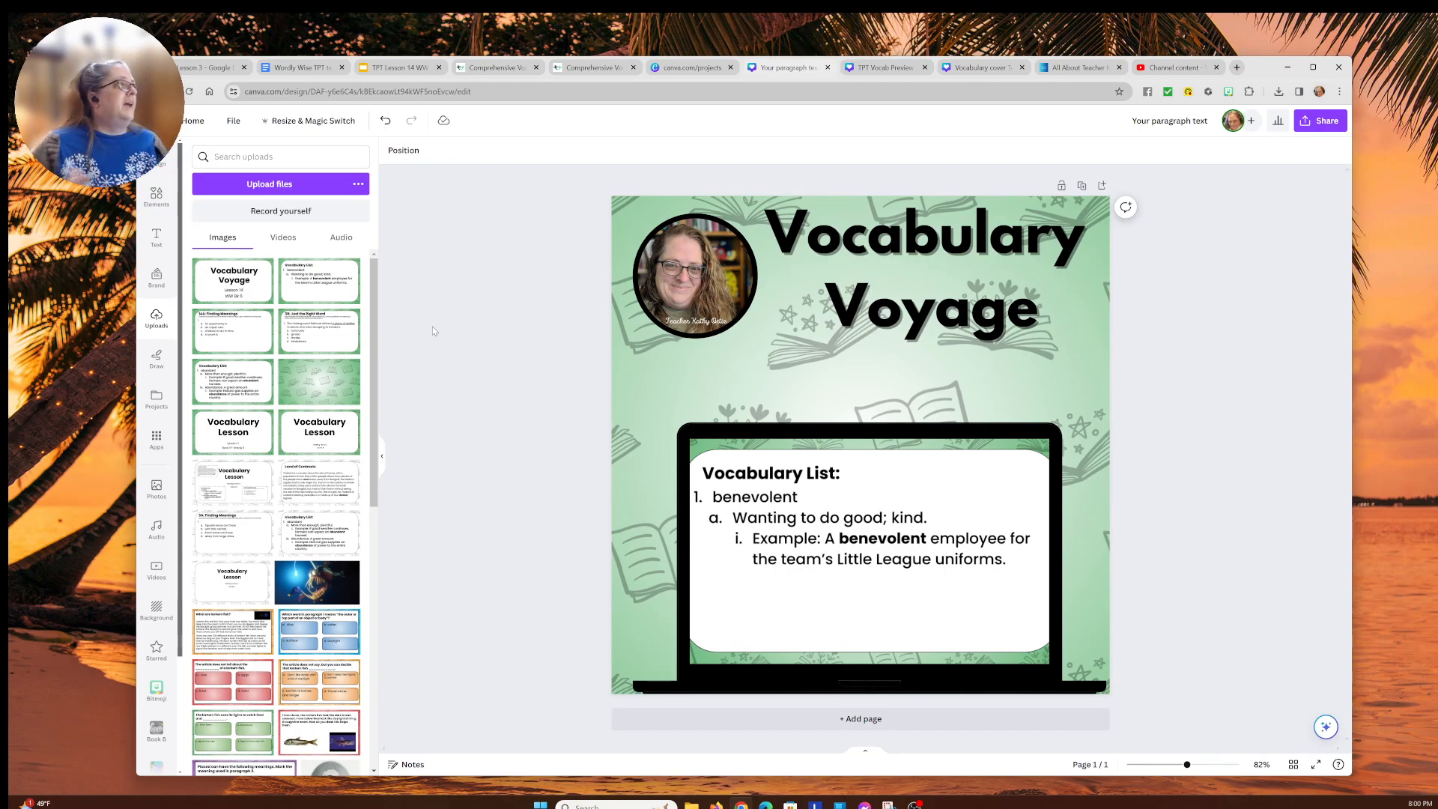
left_click(887, 68)
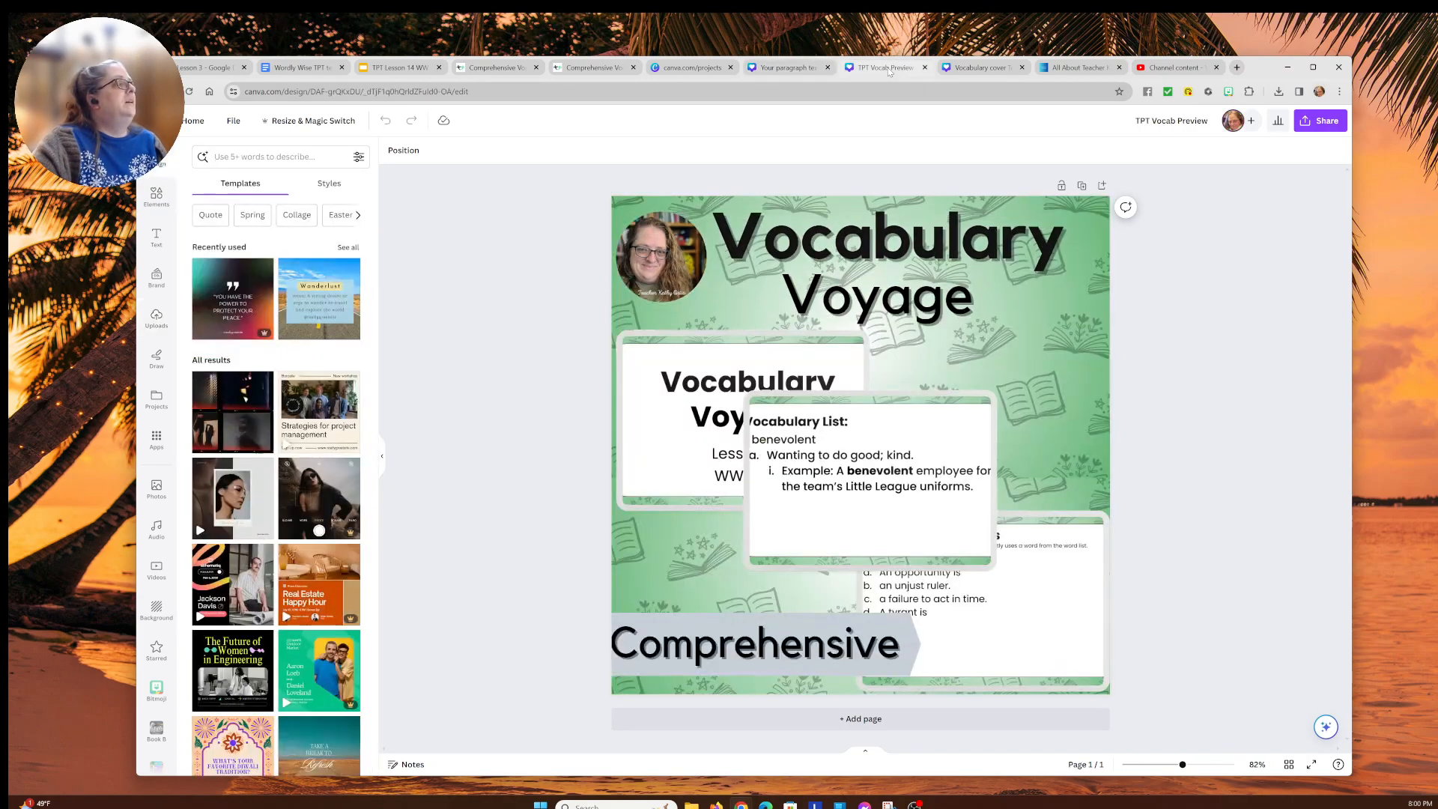
left_click(814, 69)
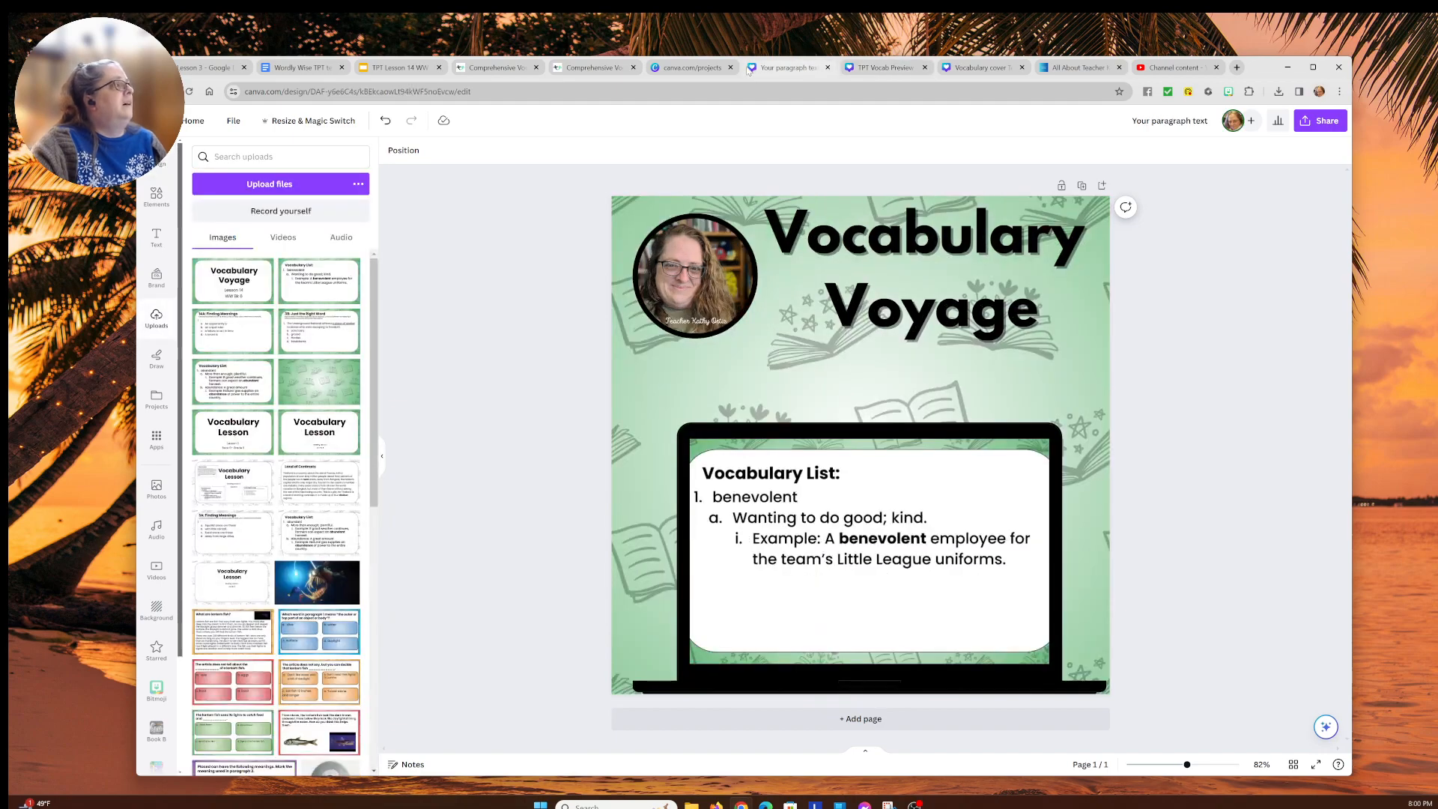
Step: Create a new square Instagram Post design and set the uploaded green book pattern image as its background
left_click(685, 69)
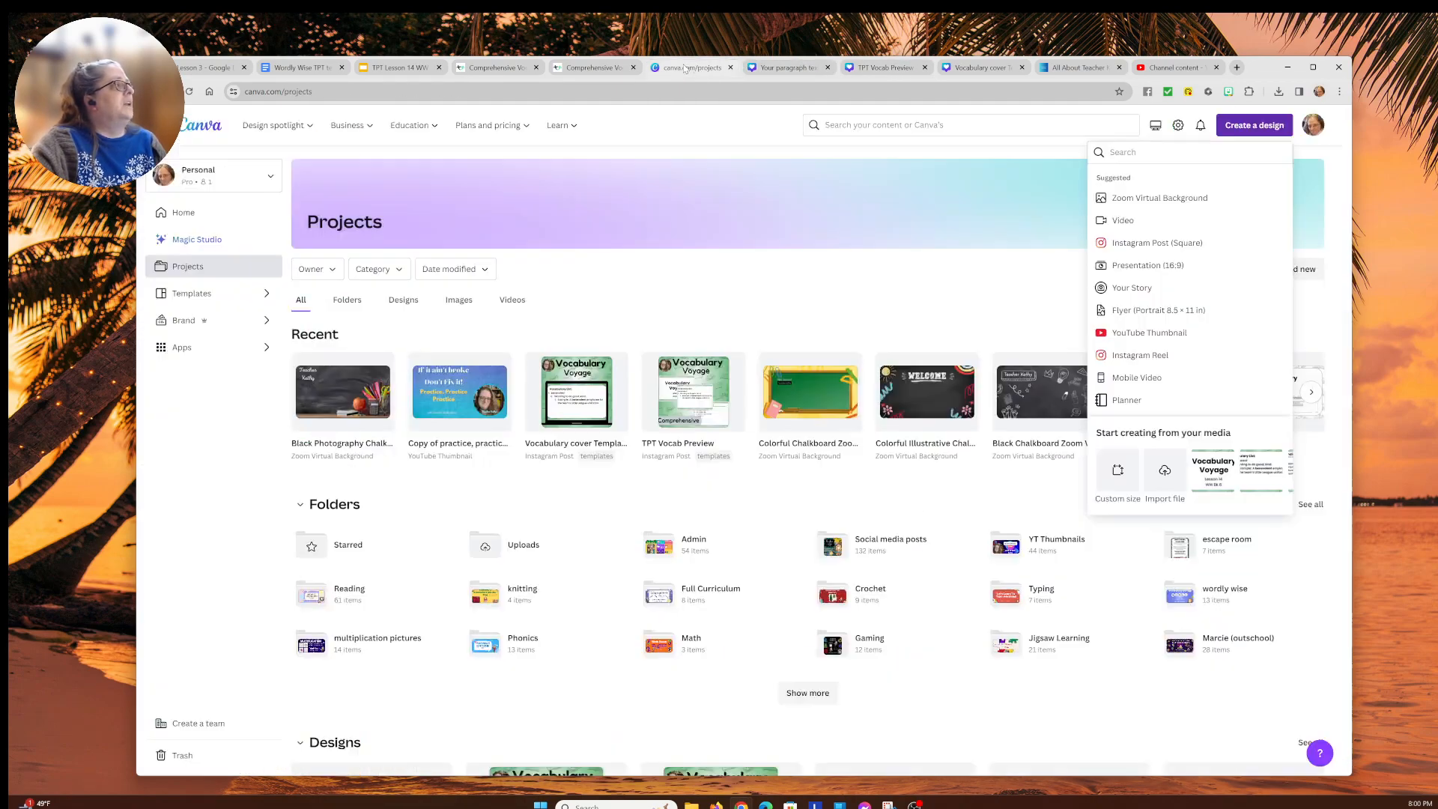
left_click(1148, 245)
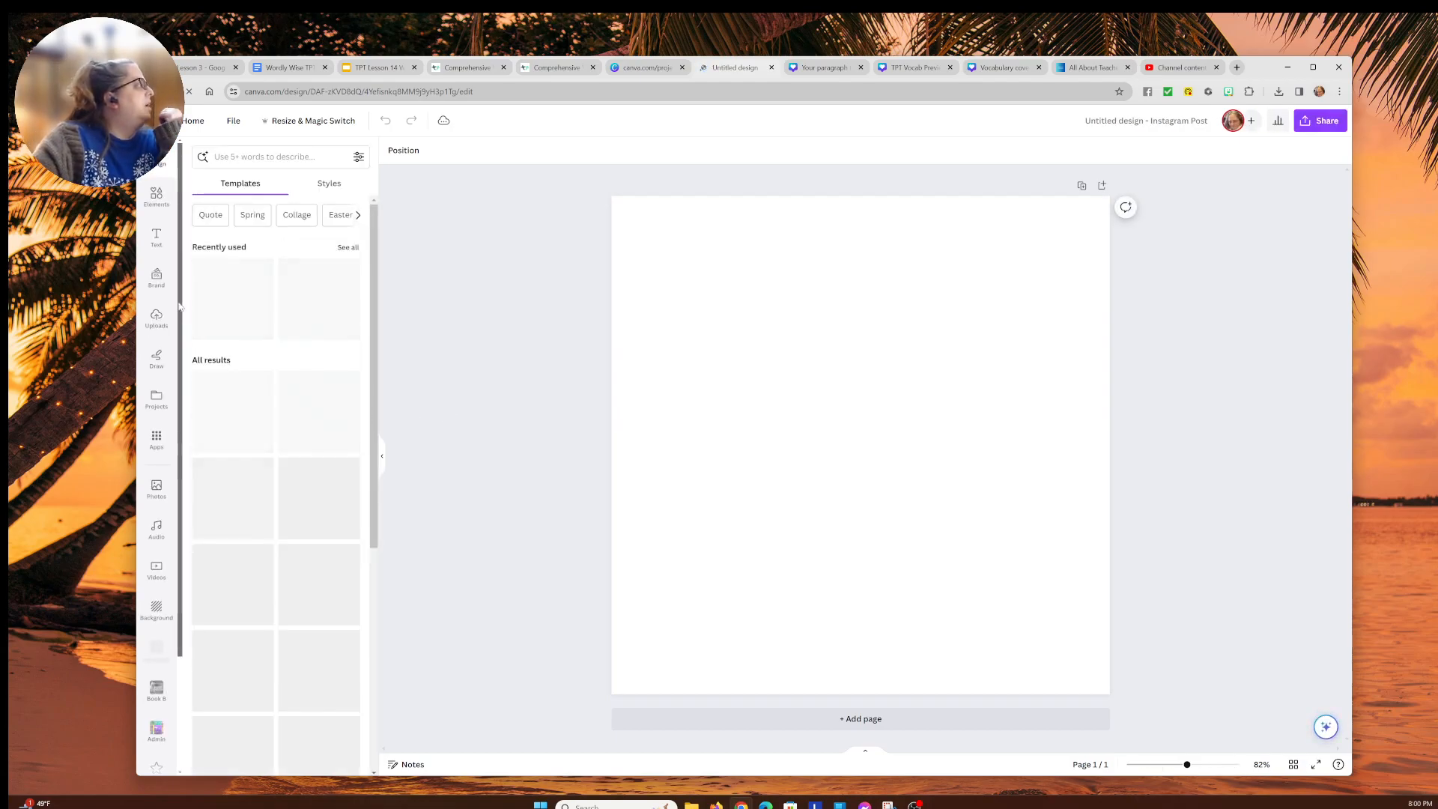
left_click(155, 319)
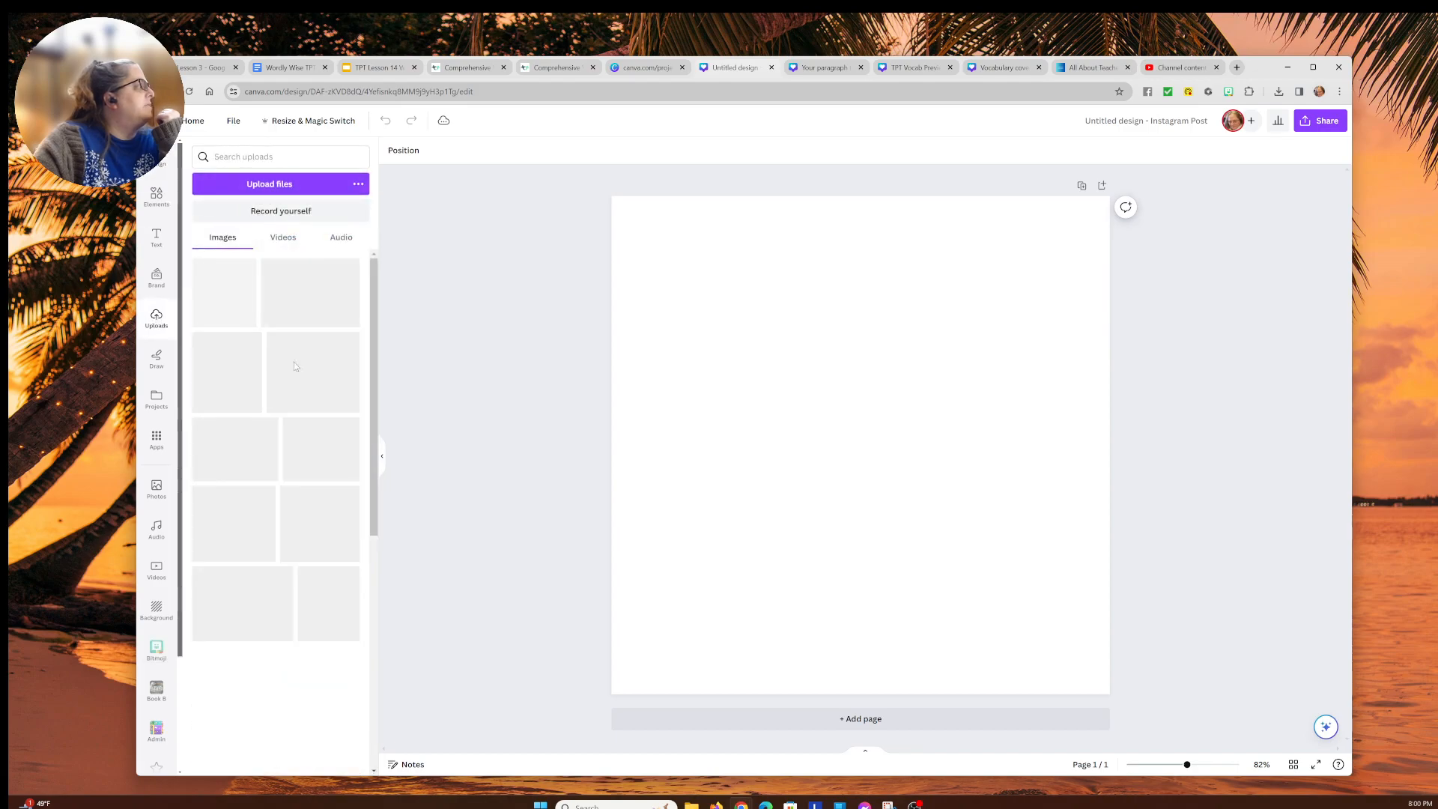
left_click_drag(329, 397, 621, 378)
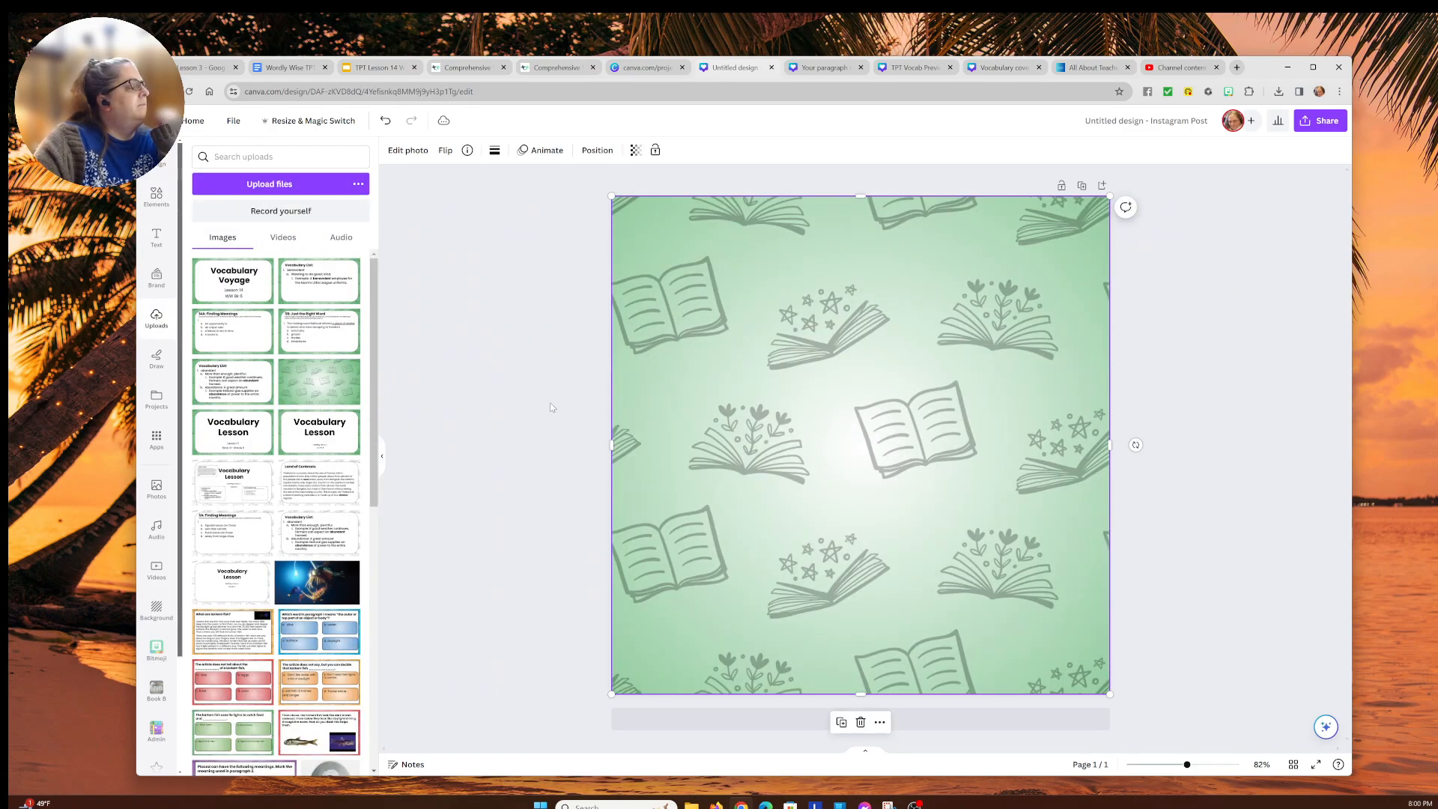
Step: Add a text box near the upper edge of the page, right of centre, and set its font to League Spartan
left_click(156, 237)
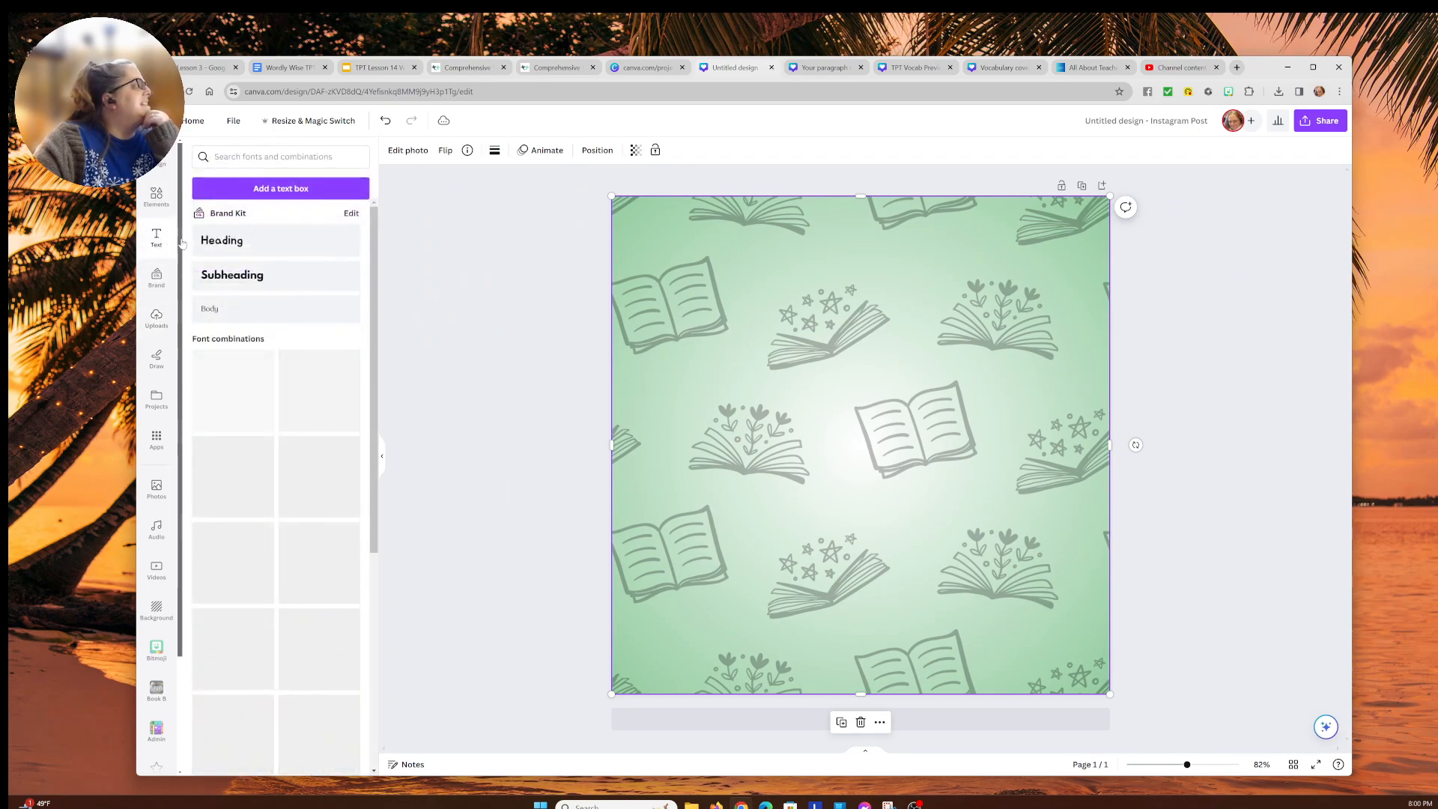
left_click(283, 194)
left_click(542, 419)
left_click_drag(864, 442, 923, 271)
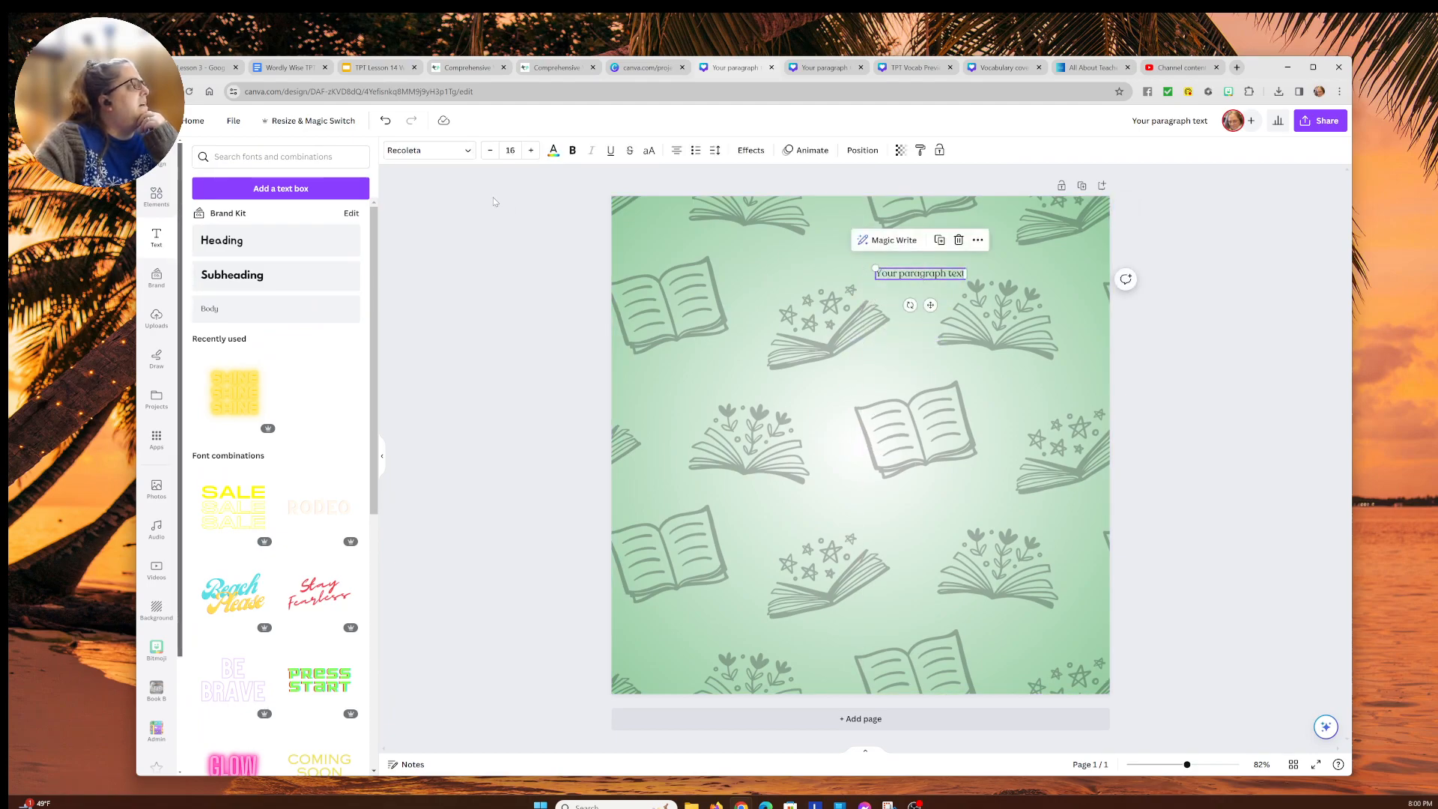
left_click(427, 151)
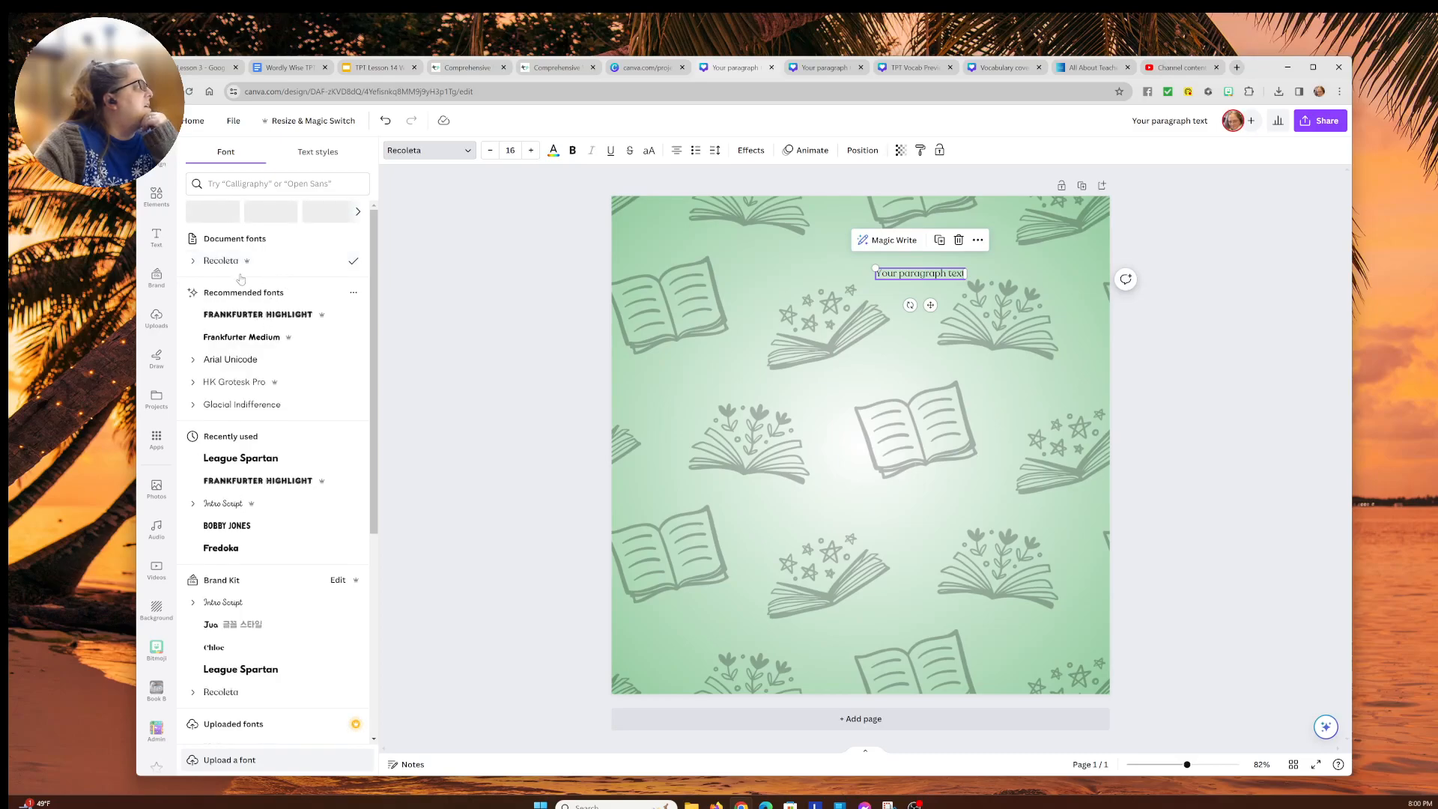
left_click(258, 459)
Step: Replace the placeholder text with "Vocabulary Voyage", split over two lines
double_click(908, 274)
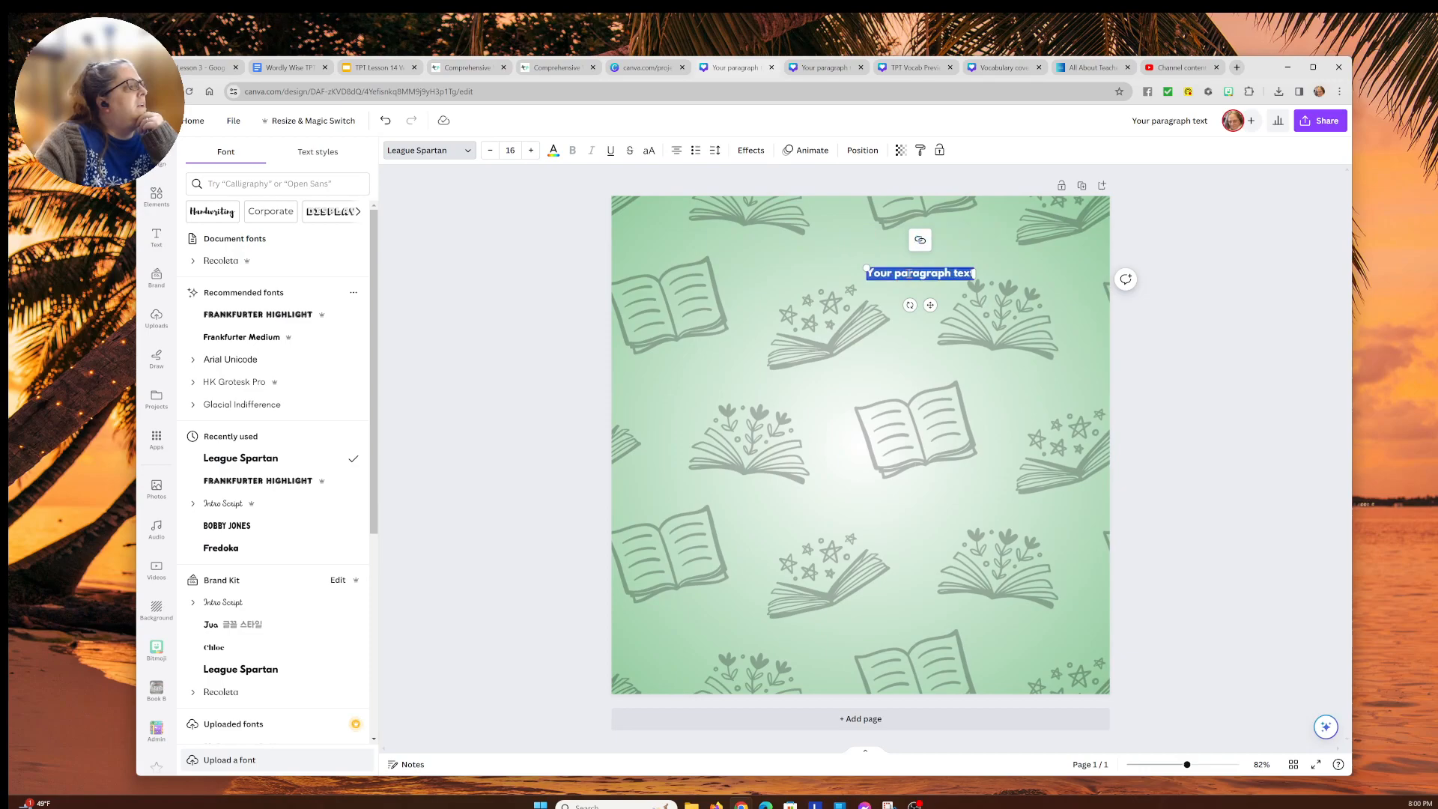
type("Vocabu")
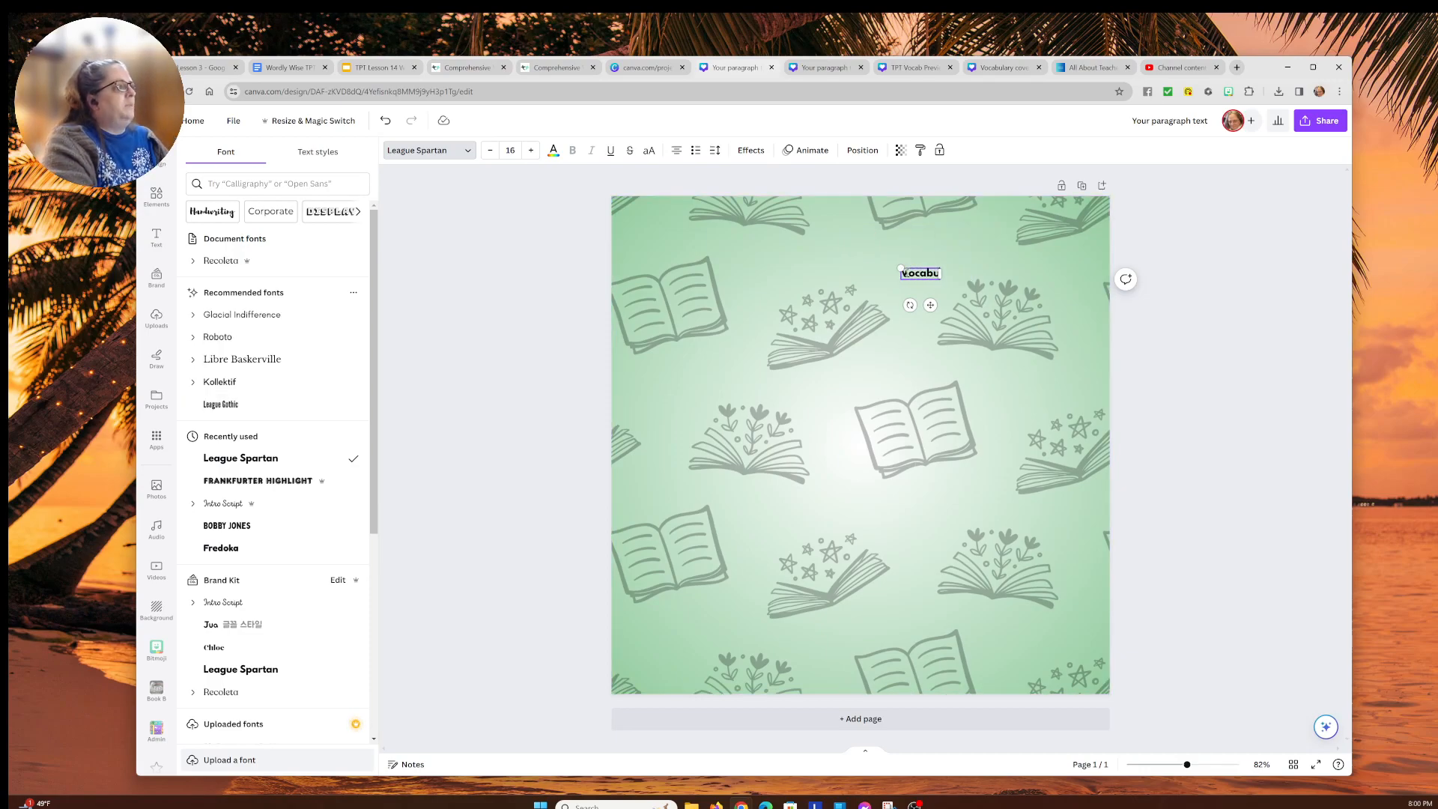
type("lary Voy")
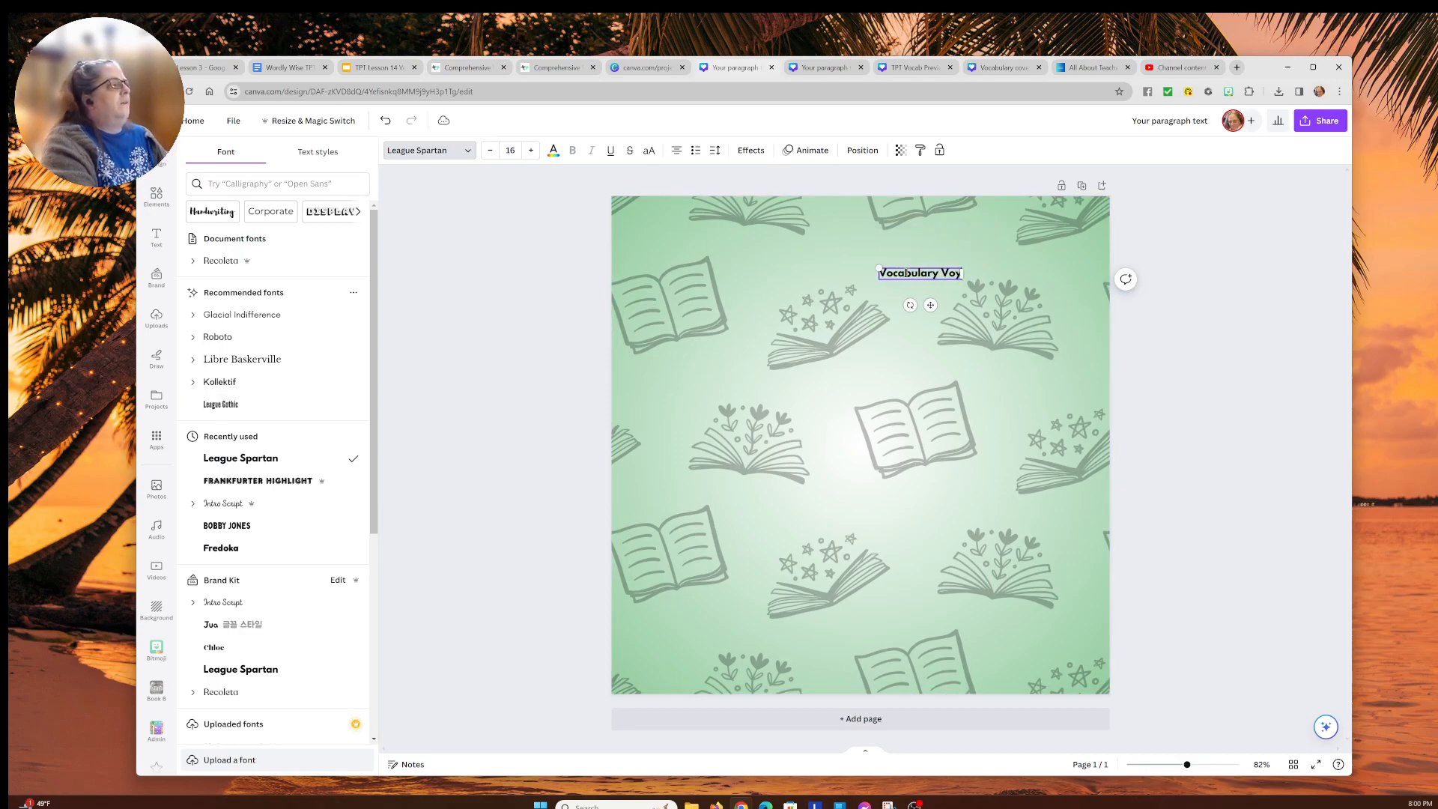
type("age")
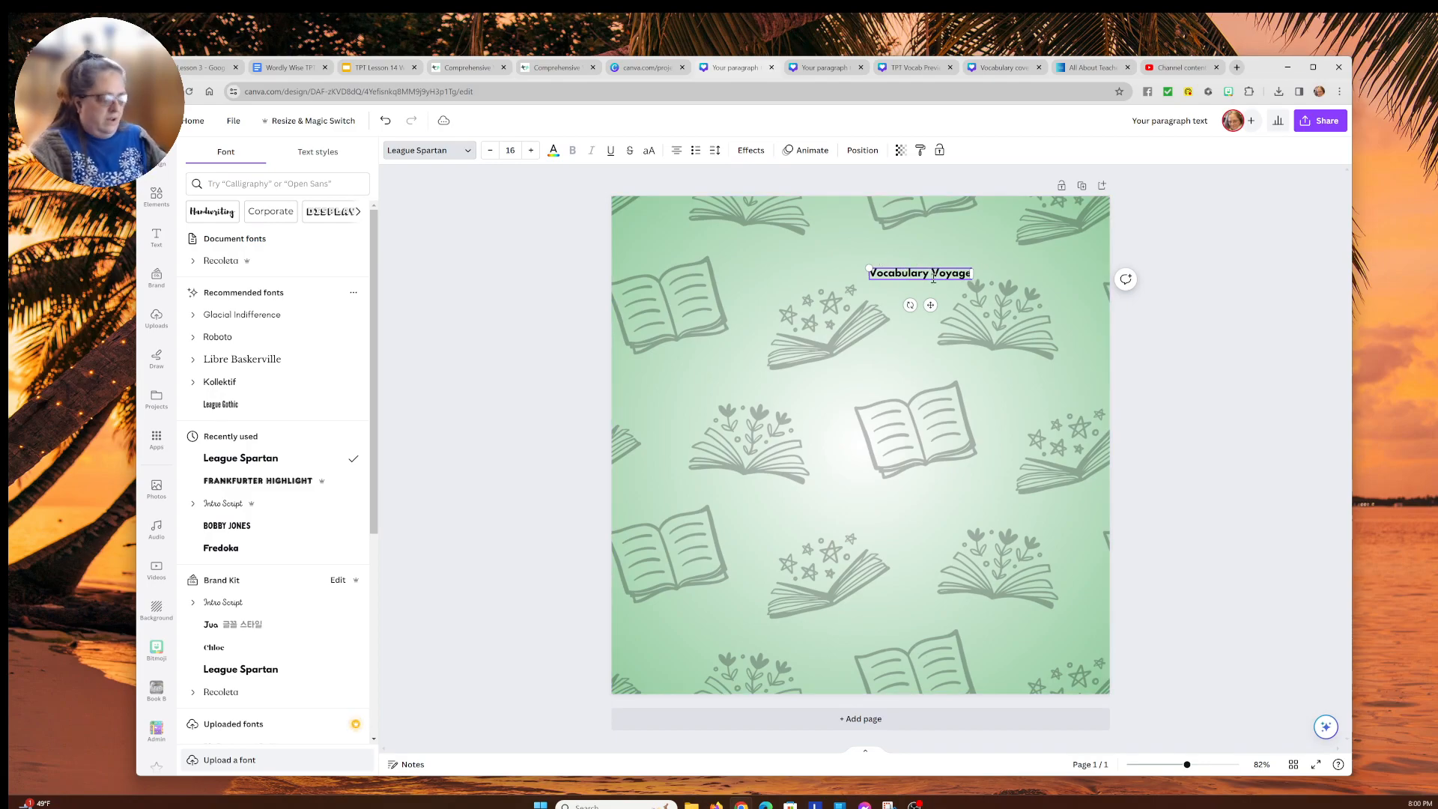
key("Escape")
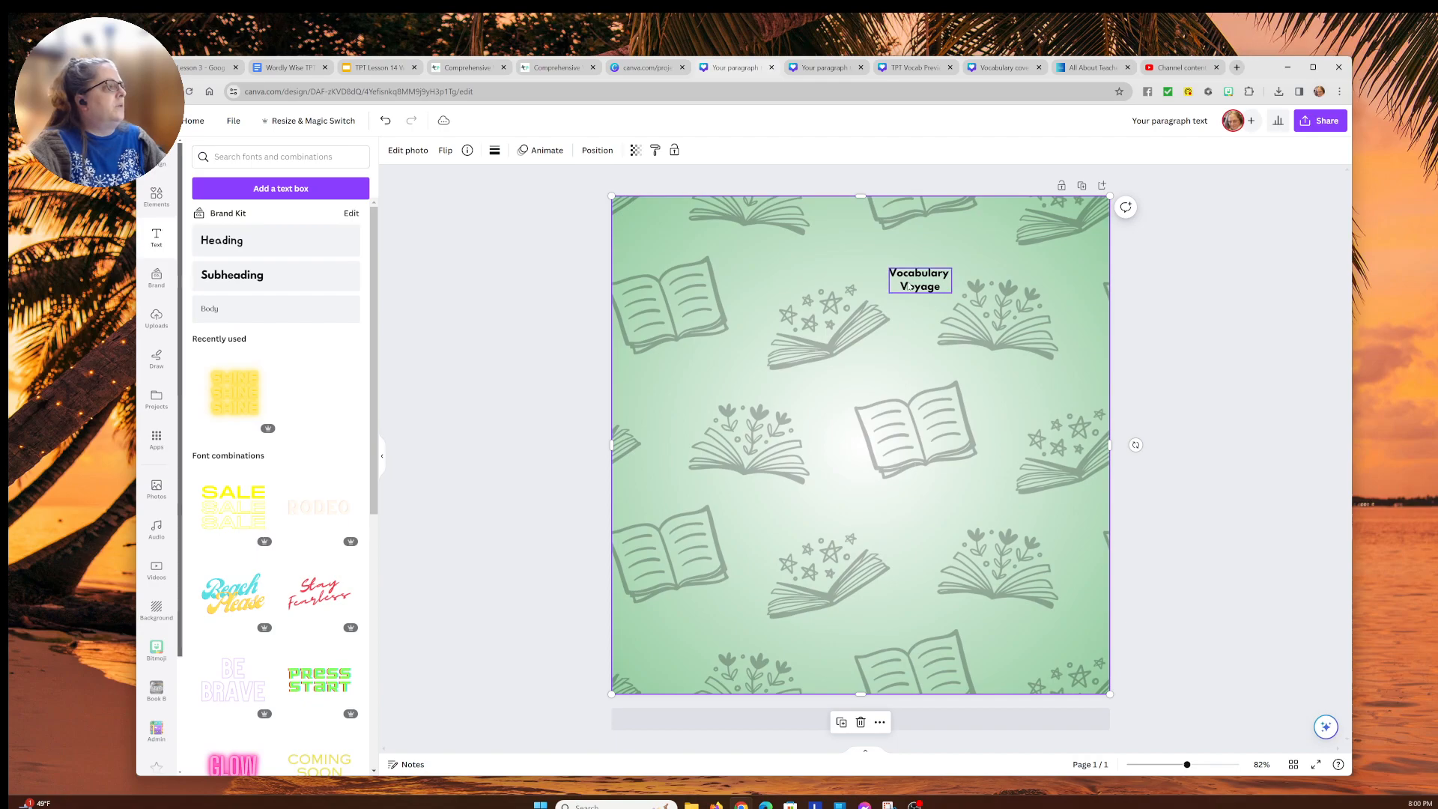
Step: Enlarge the "Vocabulary Voyage" title to over half the page width, place it in the page's upper right area and deselect it
left_click(905, 287)
left_click_drag(889, 293, 634, 414)
left_click_drag(822, 323, 950, 261)
left_click(558, 307)
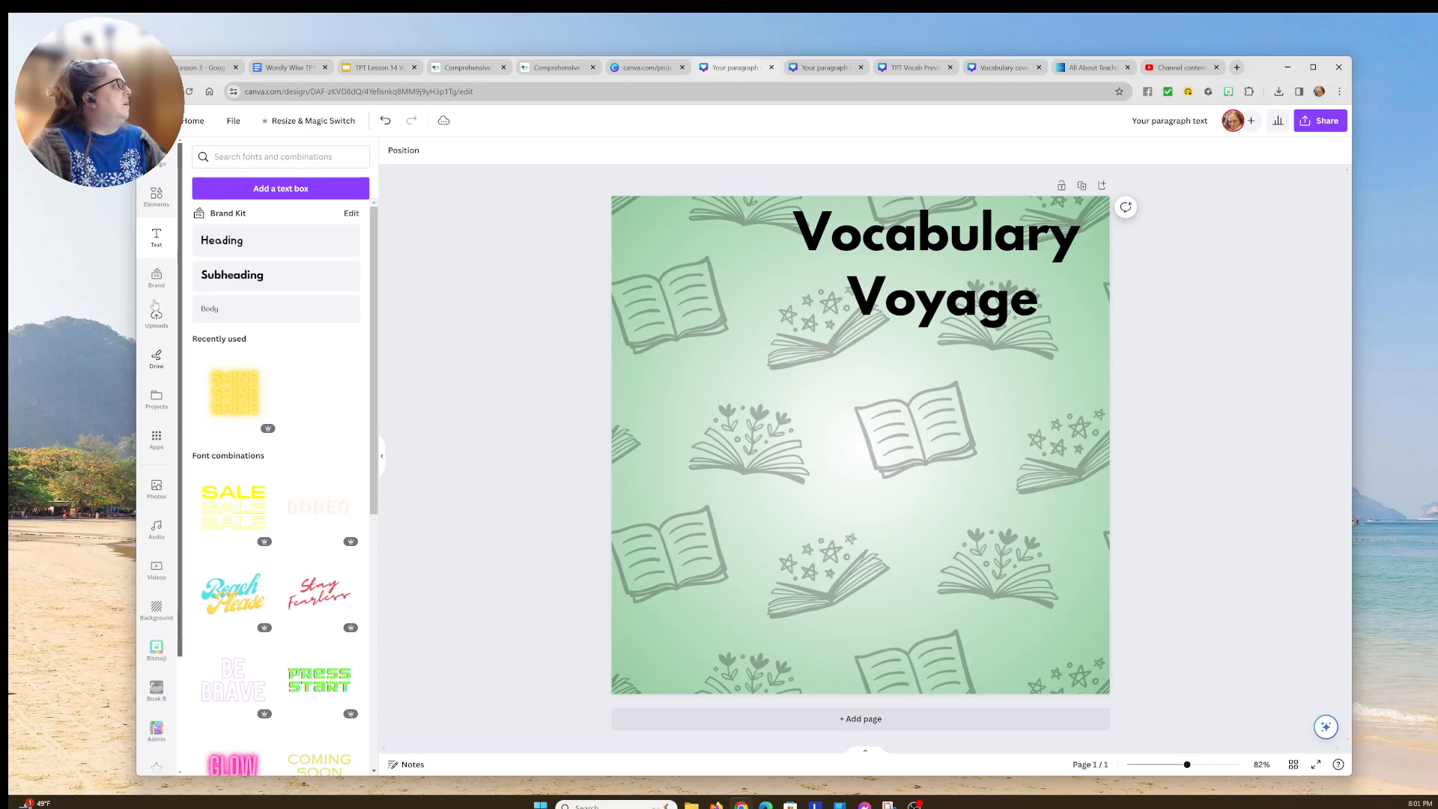
Step: Add the round portrait logo from the Brand Kit and shrink it to about a fifth of the page width
left_click(156, 277)
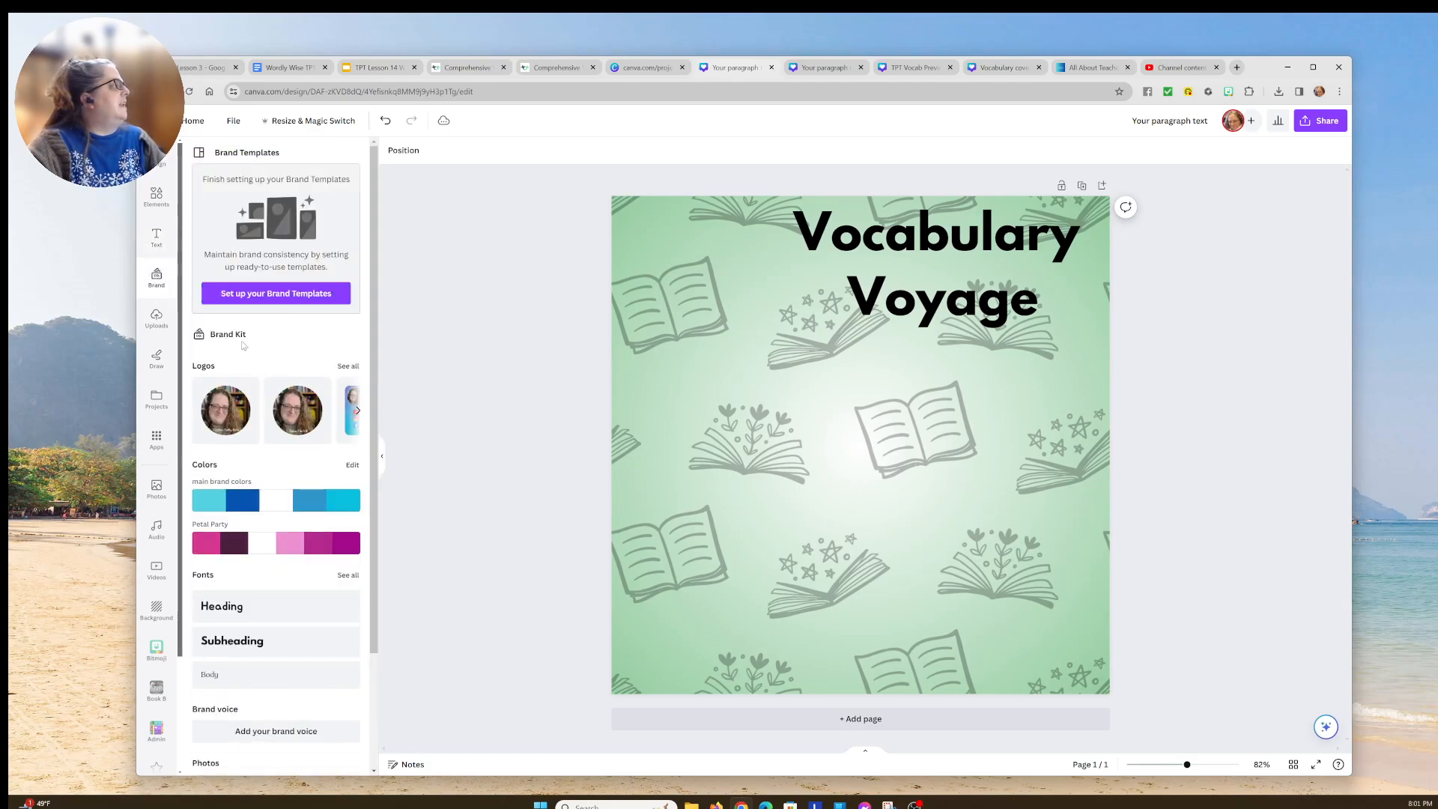
left_click(233, 418)
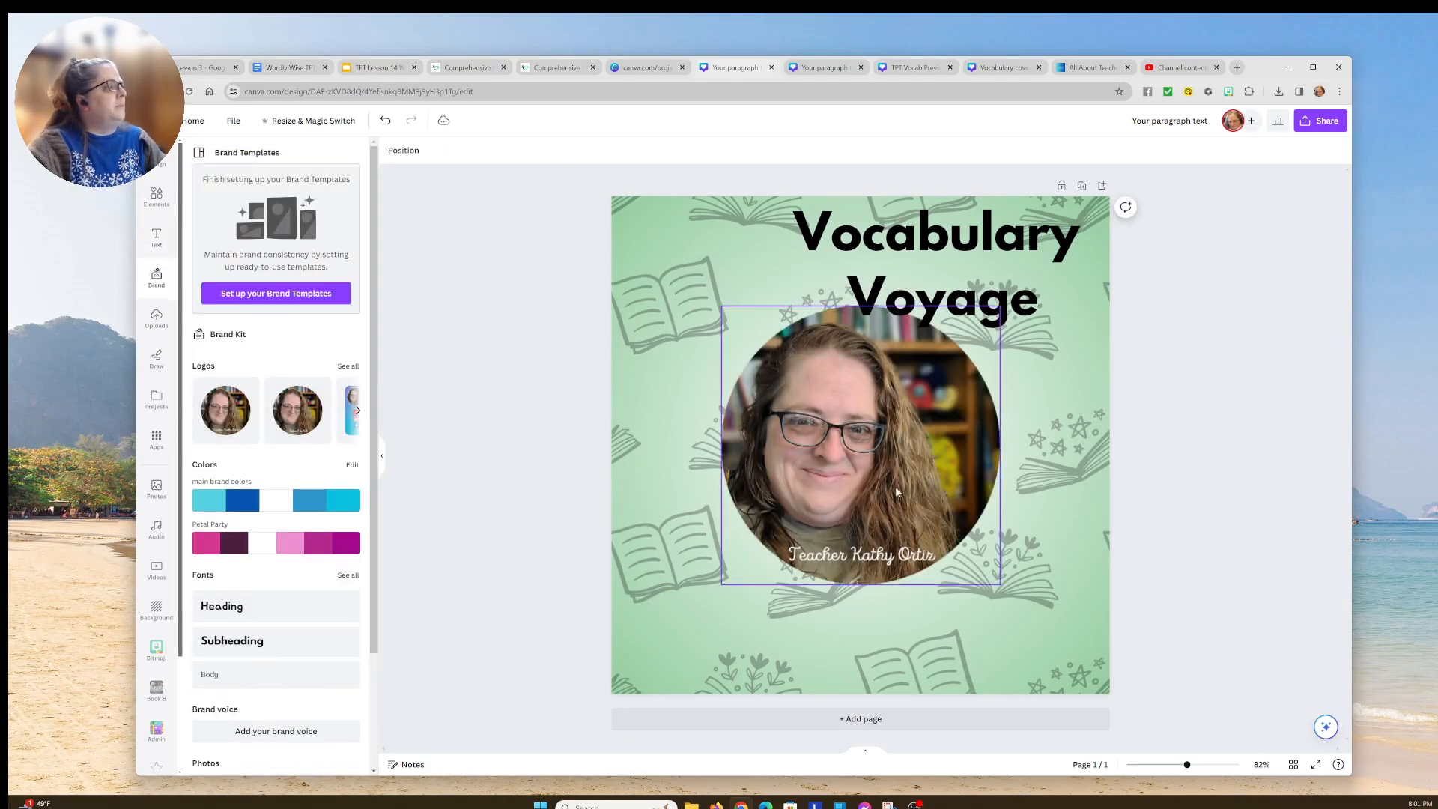
left_click(996, 578)
left_click_drag(998, 582, 818, 403)
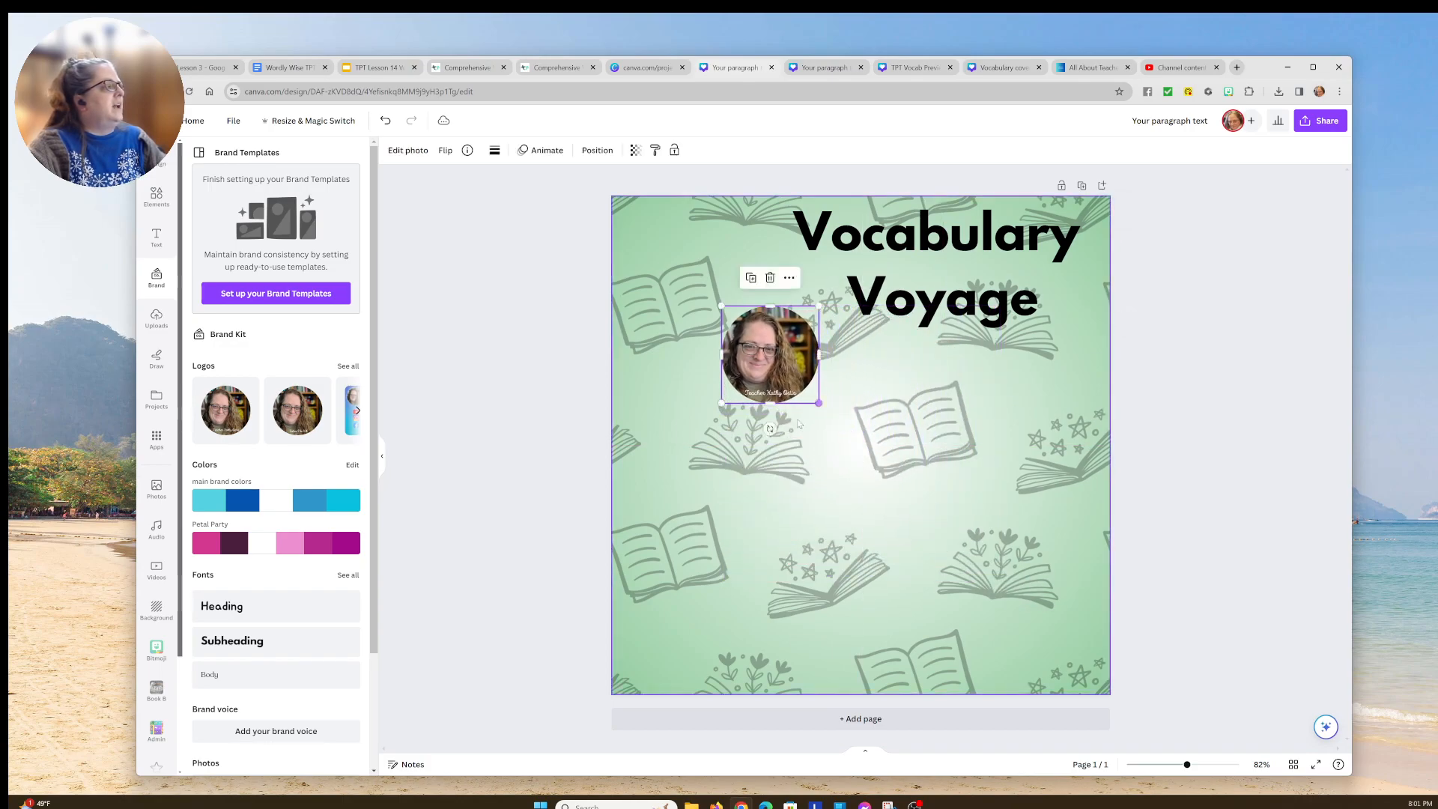